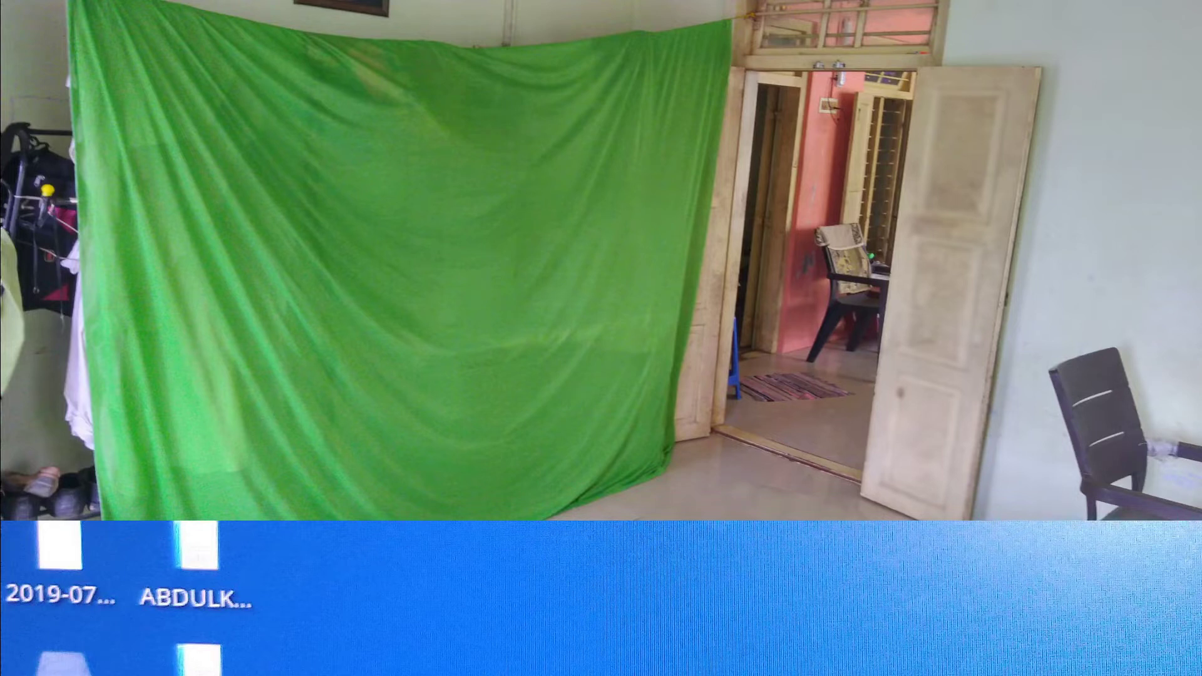
left_click(1115, 606)
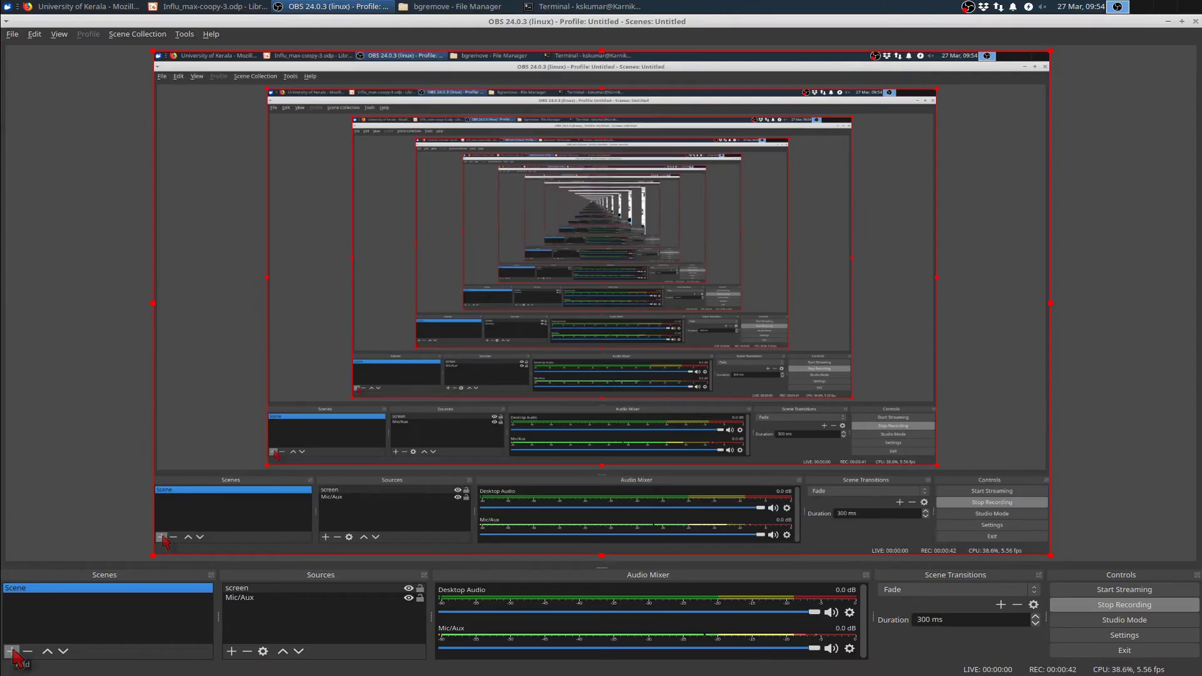
Add a new scene named "firefox".
left_click(12, 651)
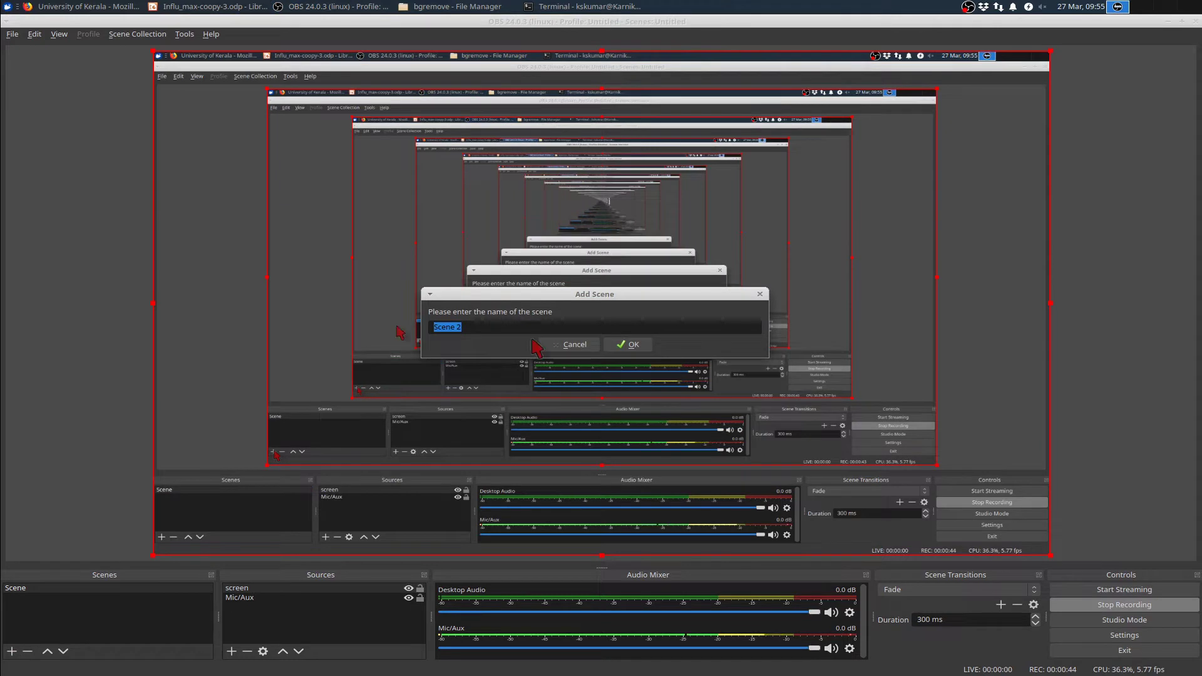
left_click_drag(572, 297, 897, 243)
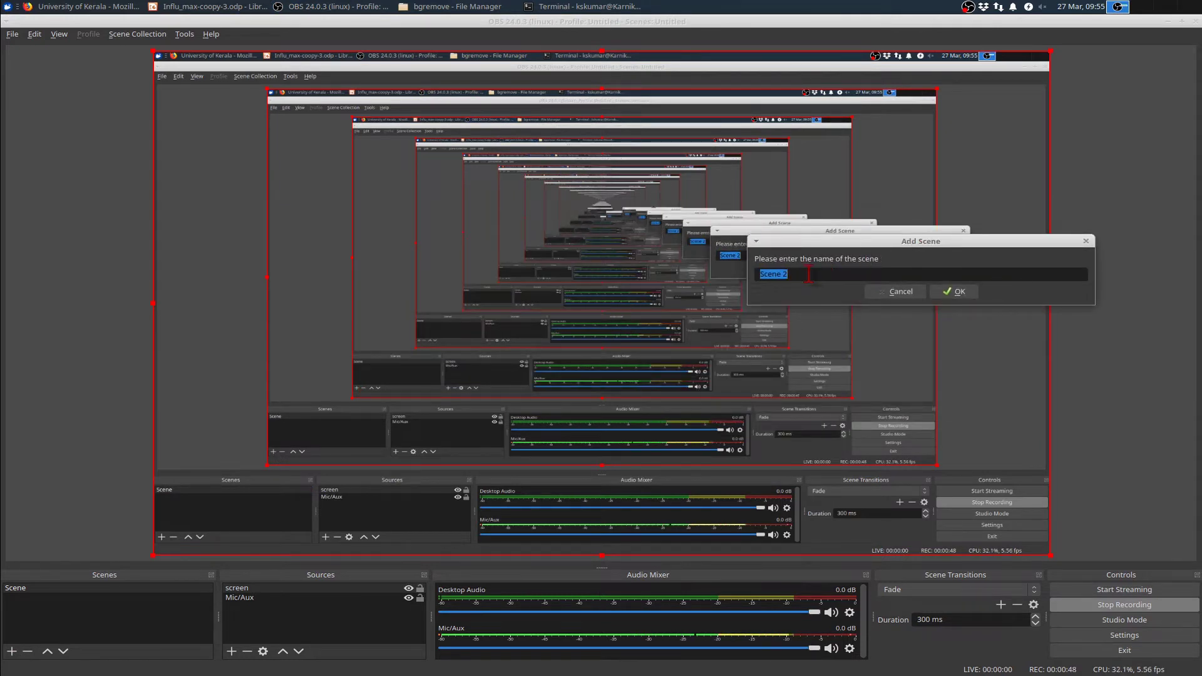
type("fir")
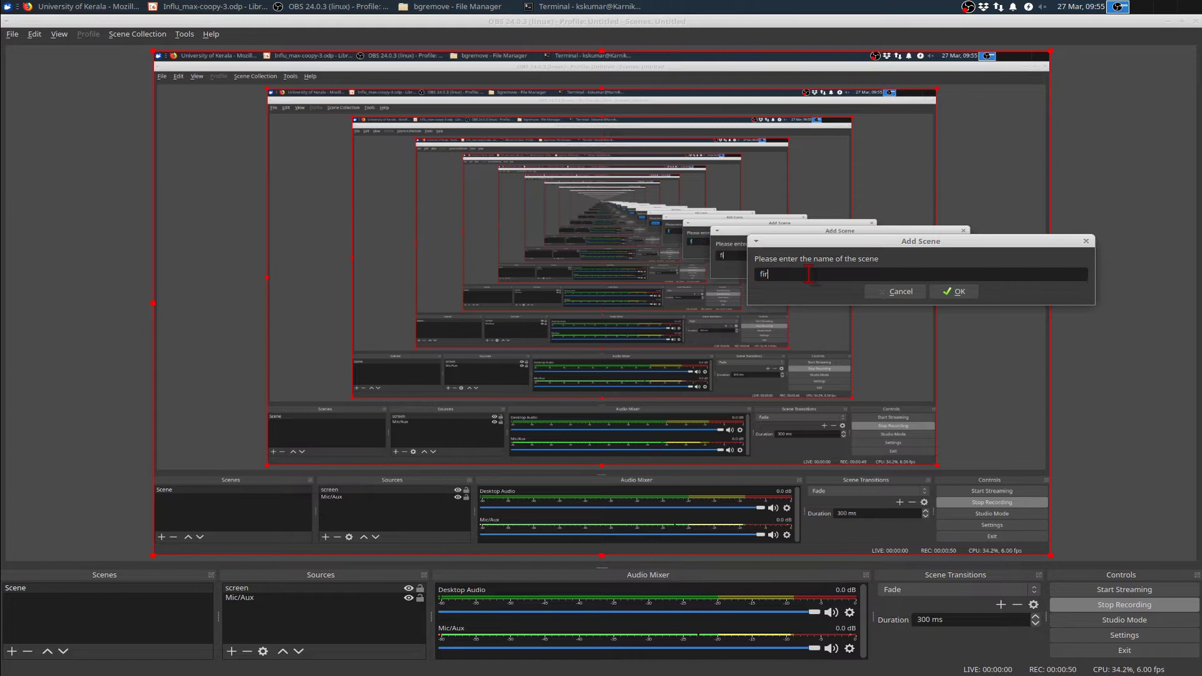
type("efox")
key("Return")
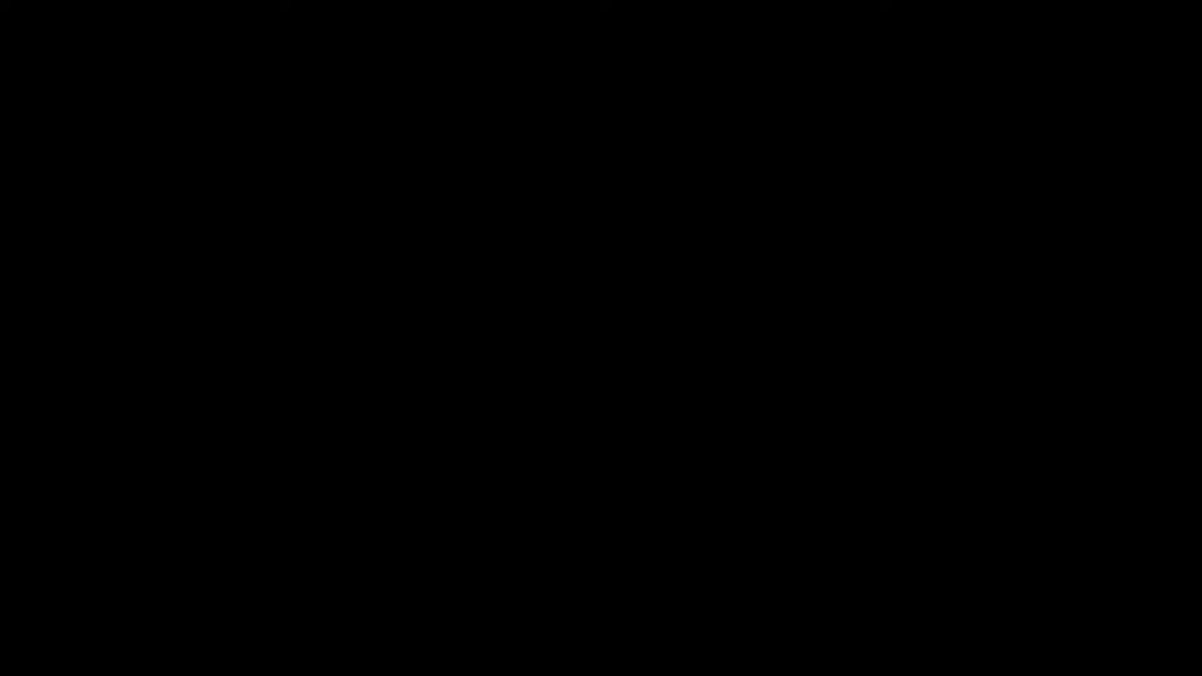
left_click(41, 590)
left_click(41, 590)
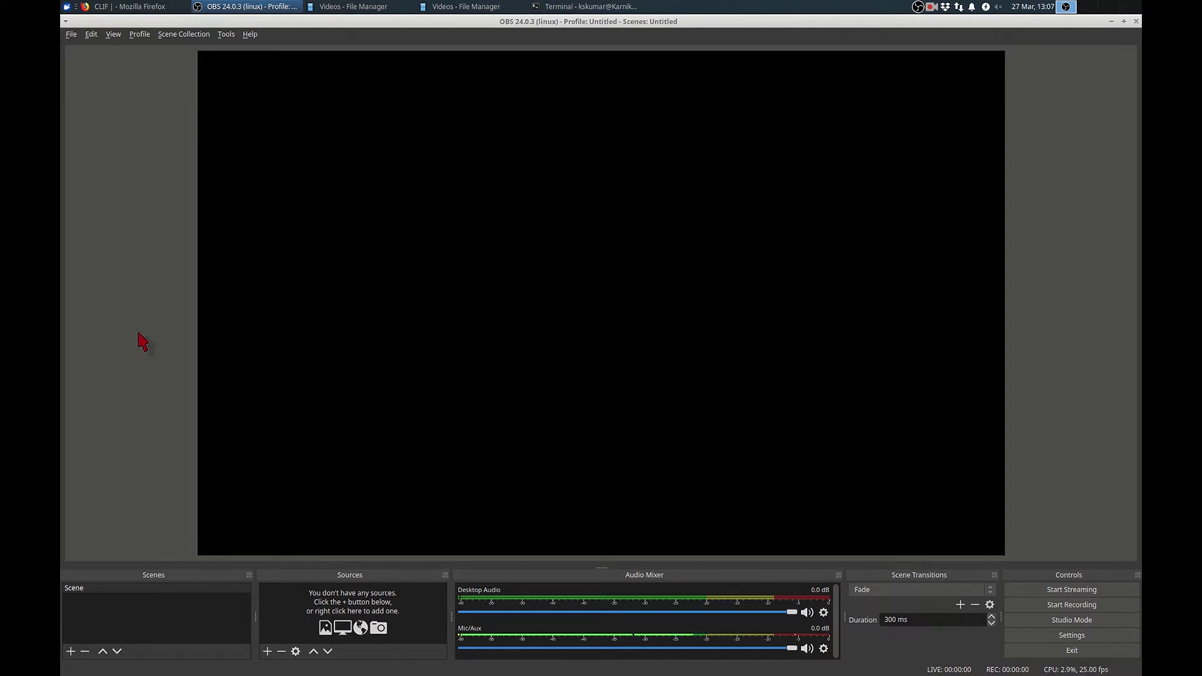
Add a Window Capture (Xcomposite) source of the CLIF Mozilla Firefox window to the scene and enlarge it to fill the canvas height.
left_click(145, 587)
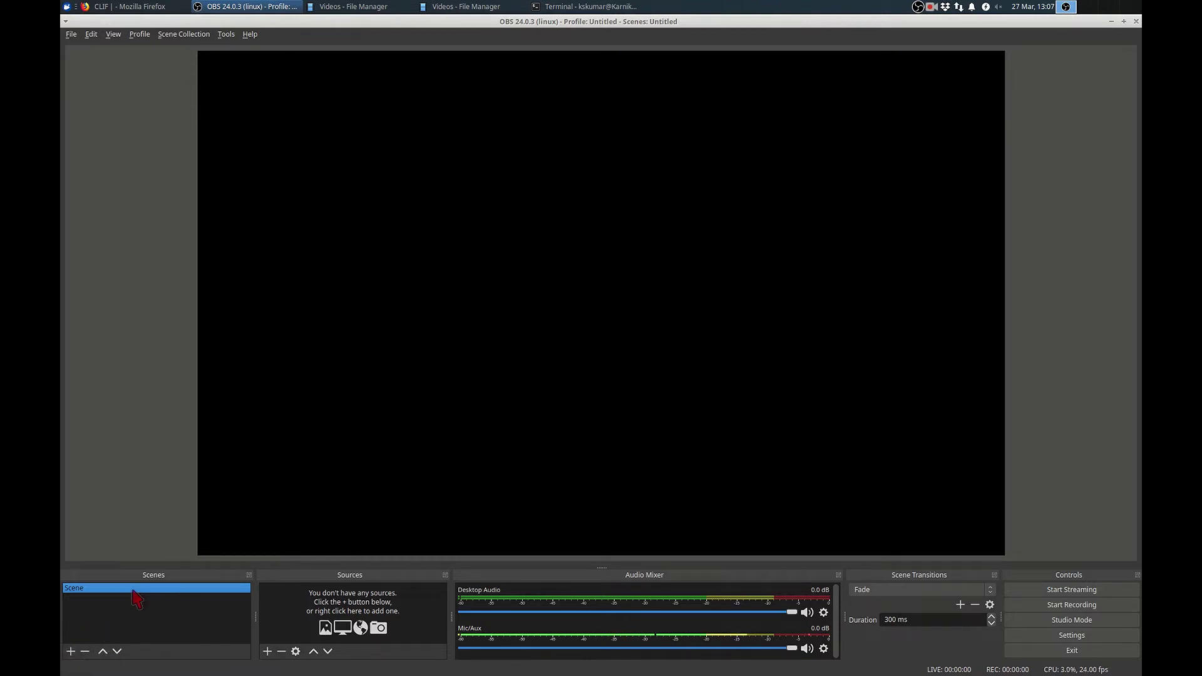
left_click(267, 651)
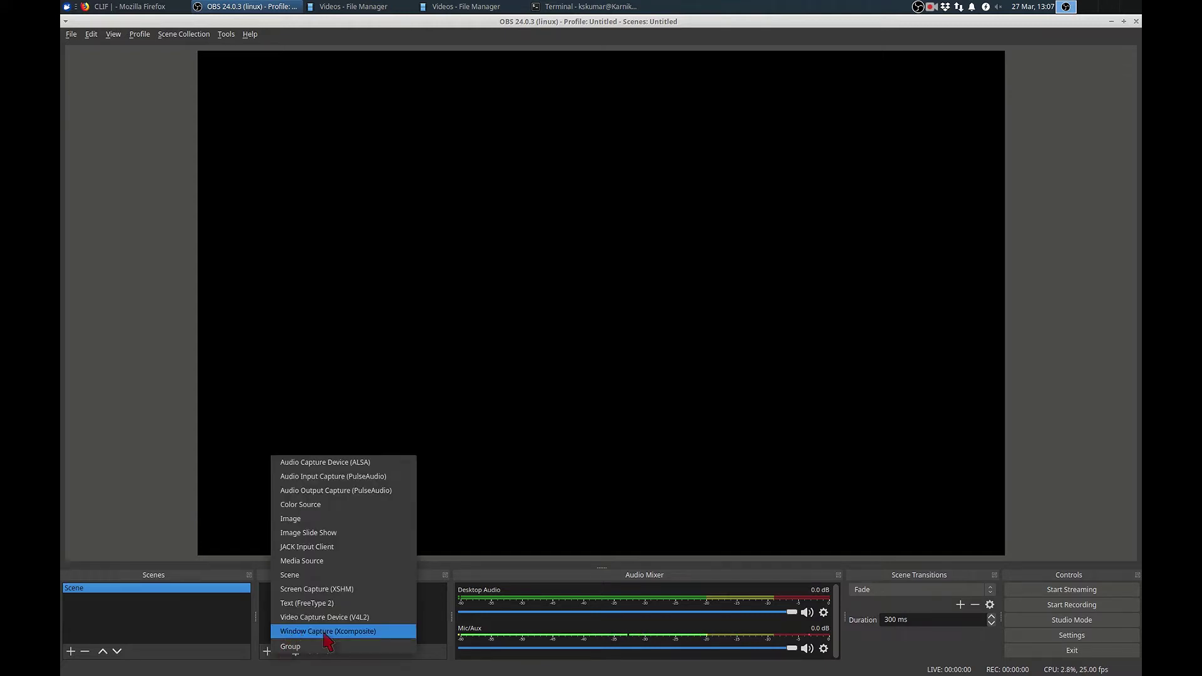
left_click(346, 632)
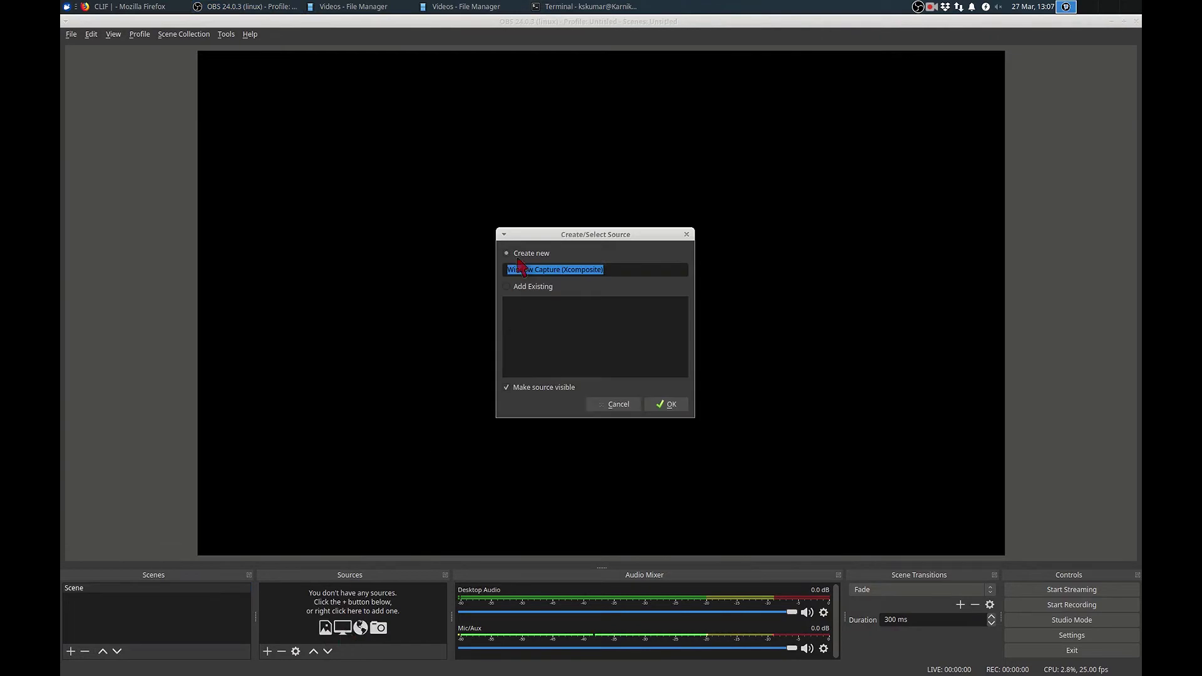
left_click(664, 405)
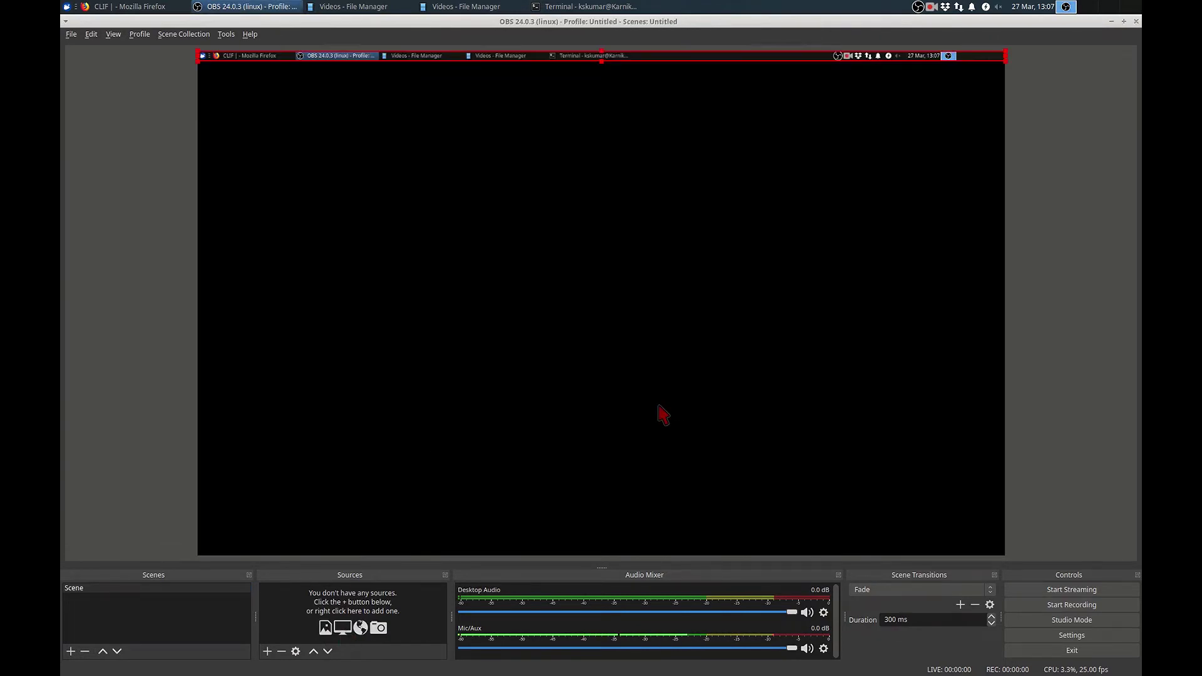
left_click(498, 361)
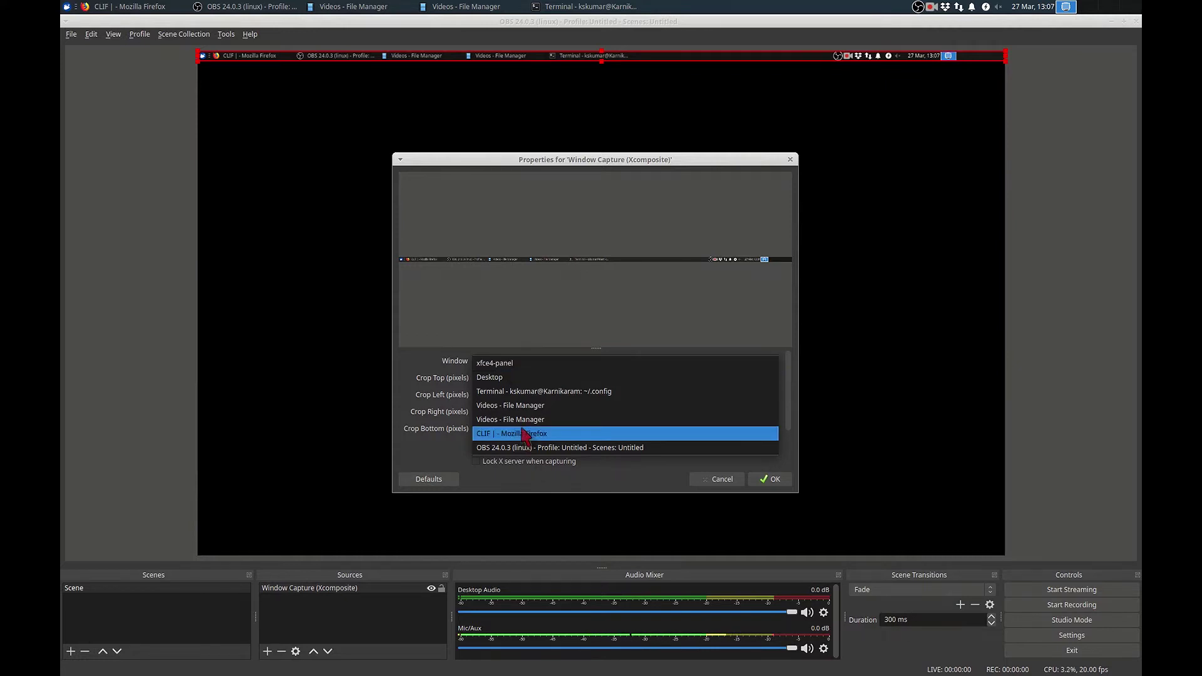
left_click(679, 434)
left_click(768, 479)
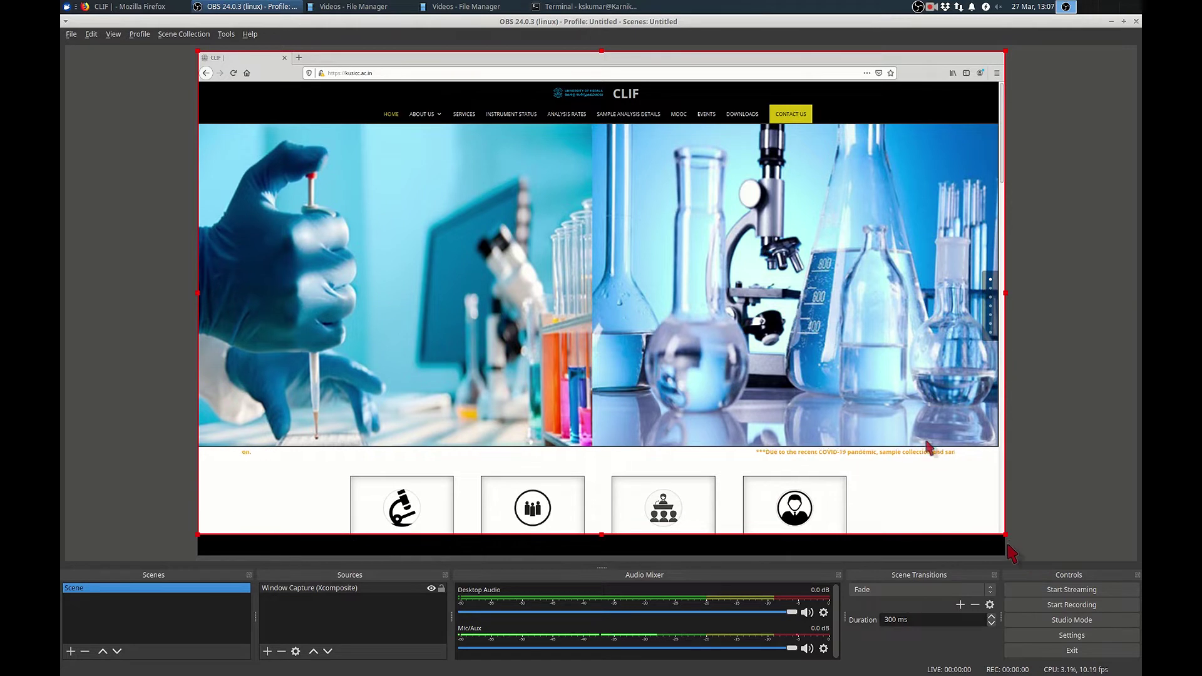
left_click_drag(1009, 547, 1026, 563)
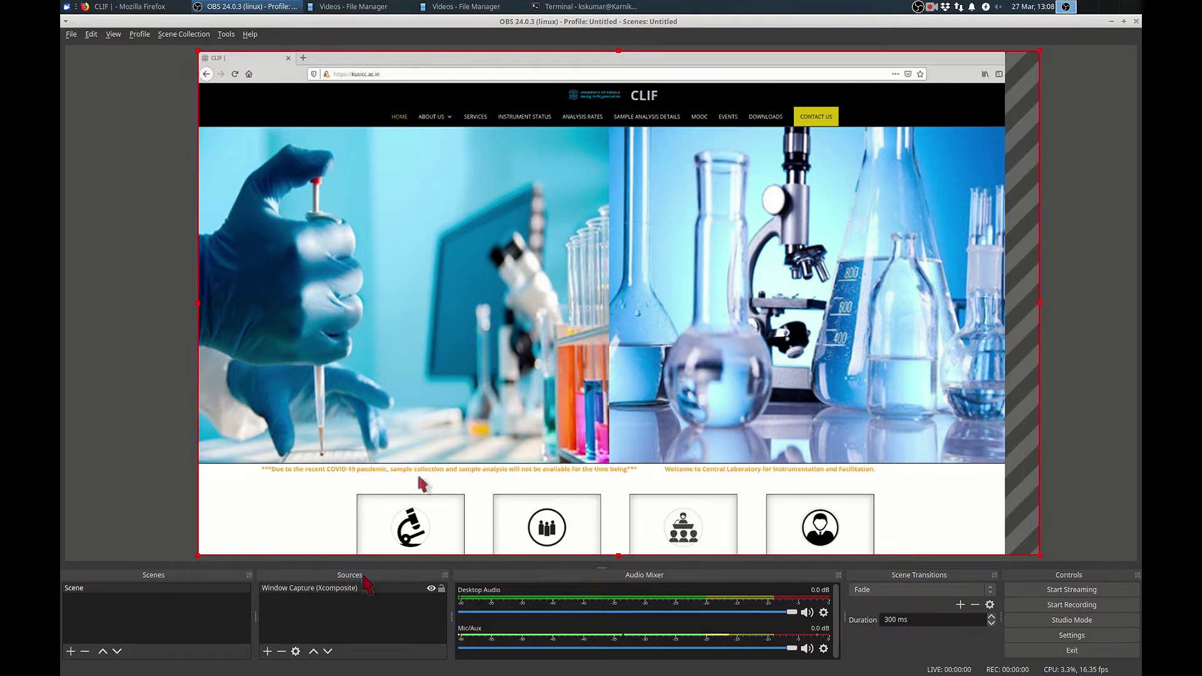
Add a Video Capture Device (V4L2) source that uses the UVC camera with its default settings.
left_click(266, 651)
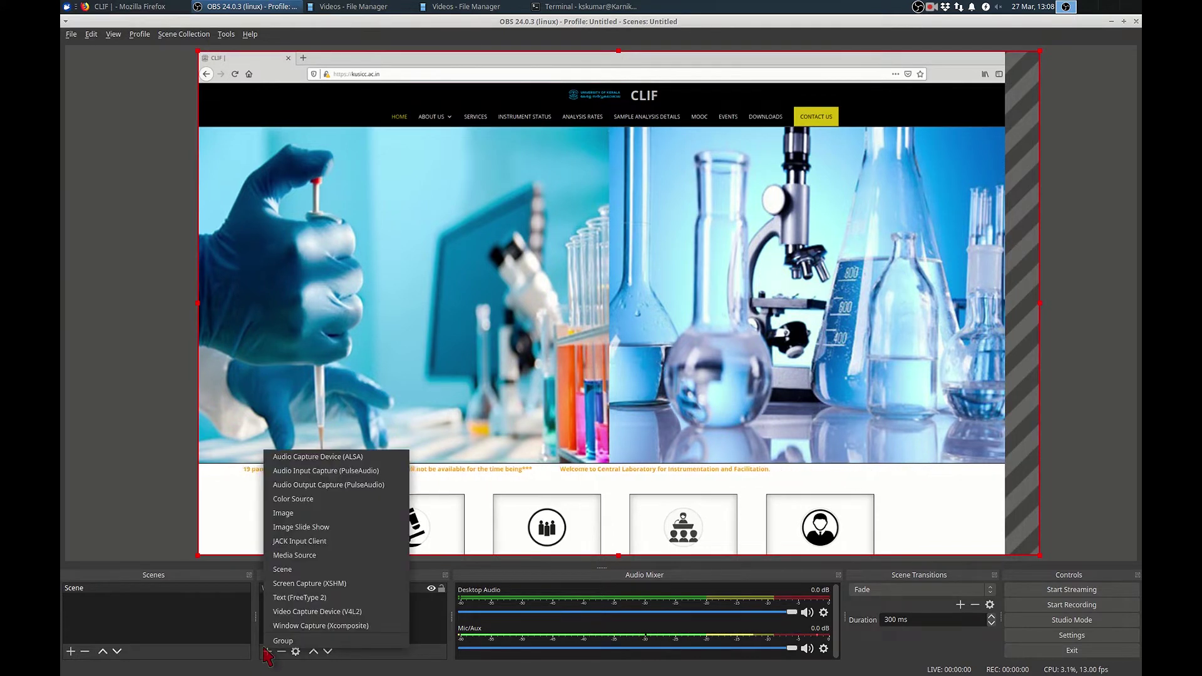
left_click(294, 611)
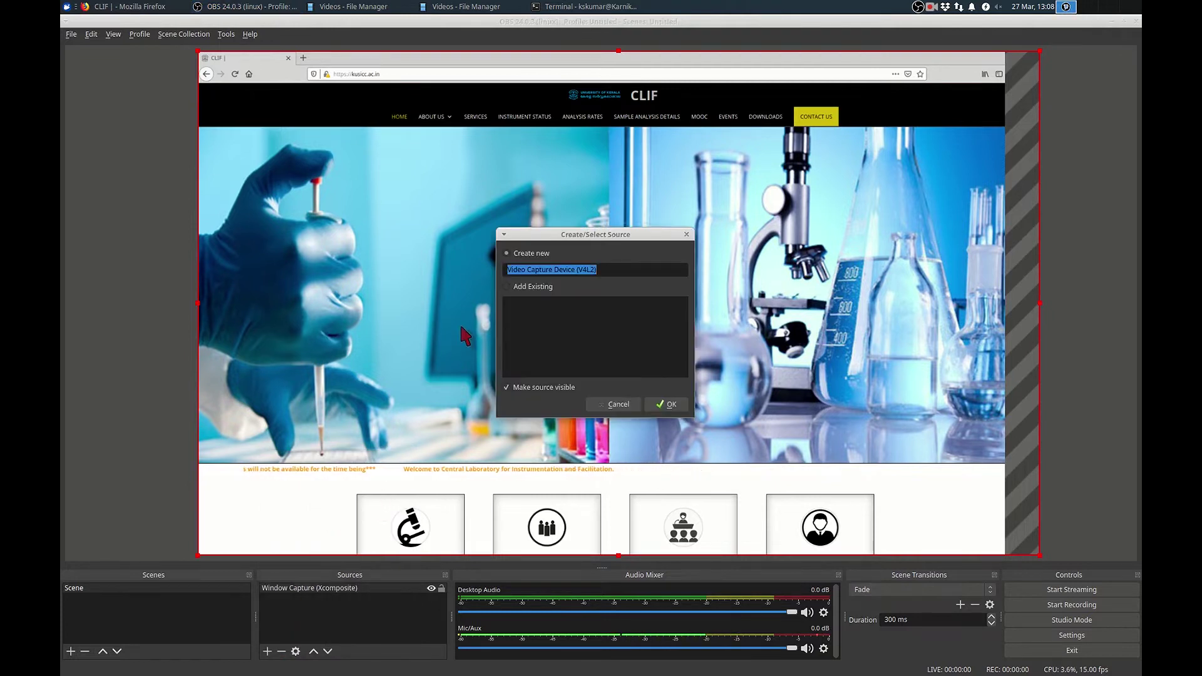
left_click(667, 404)
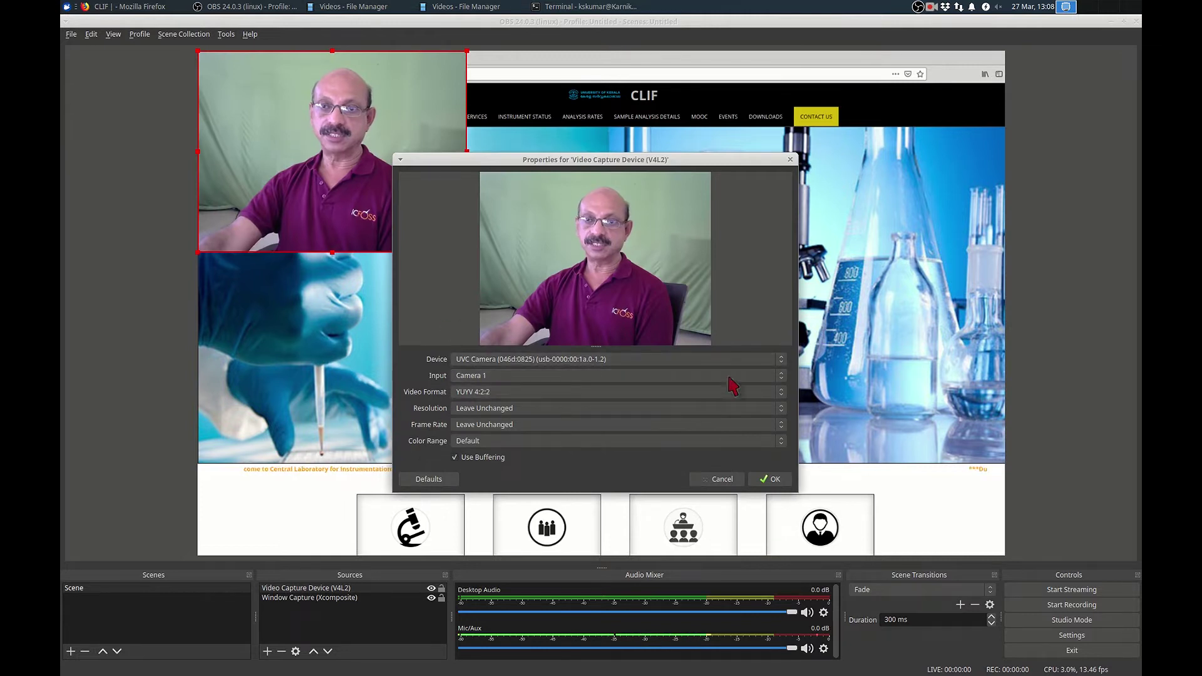
left_click(770, 479)
Move the webcam image to the canvas's lower-left corner and enlarge it slightly.
left_click_drag(352, 252, 352, 543)
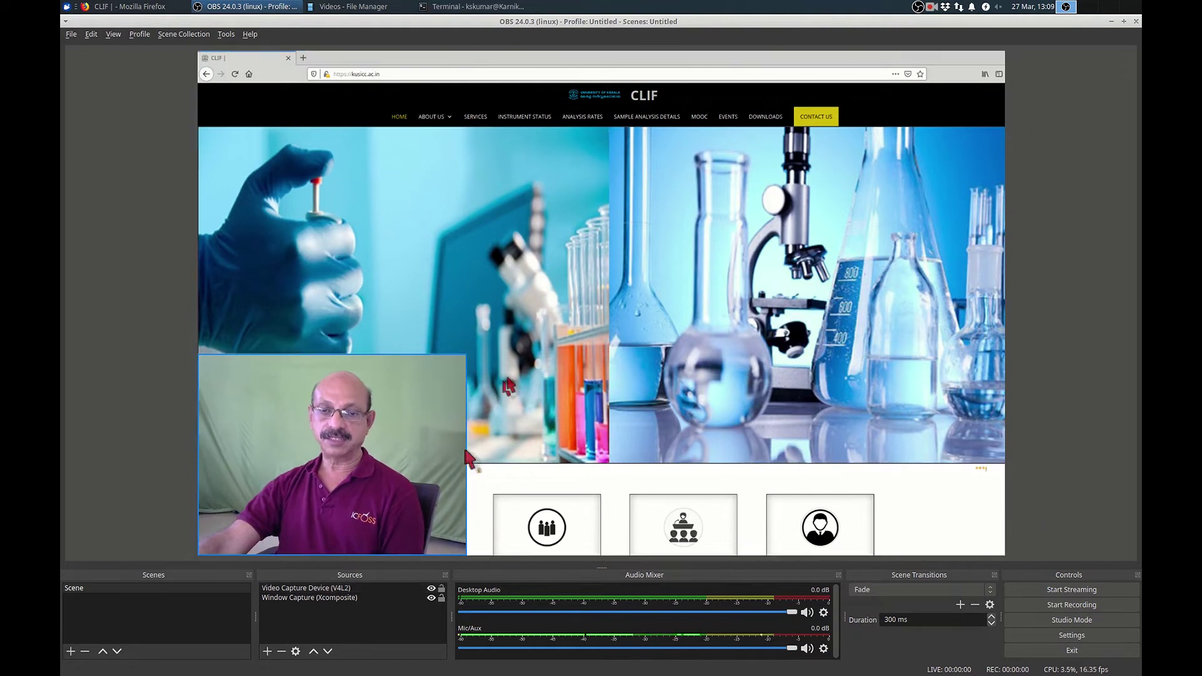
left_click(448, 463)
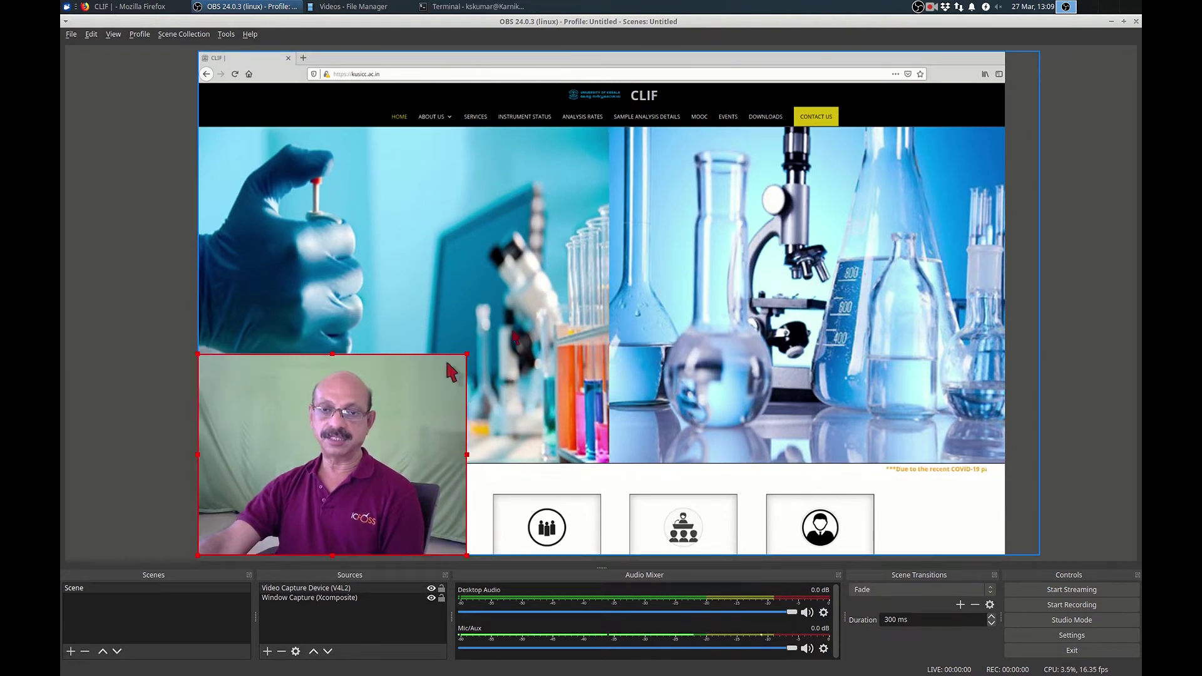
left_click_drag(470, 357, 499, 334)
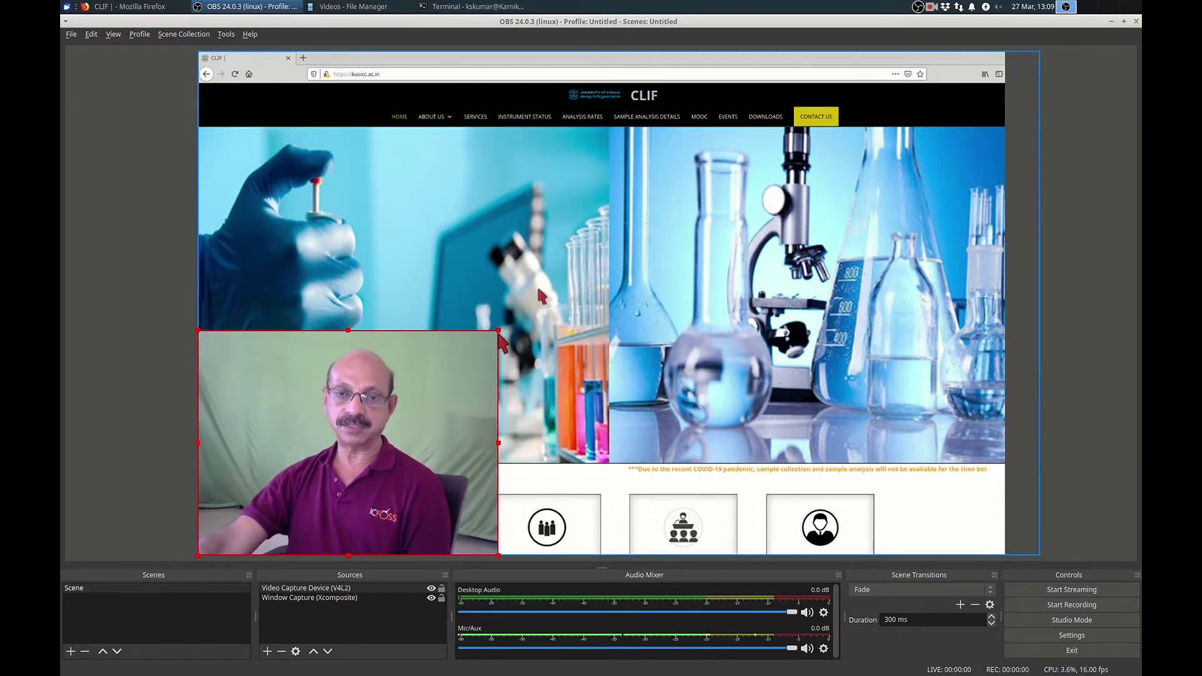
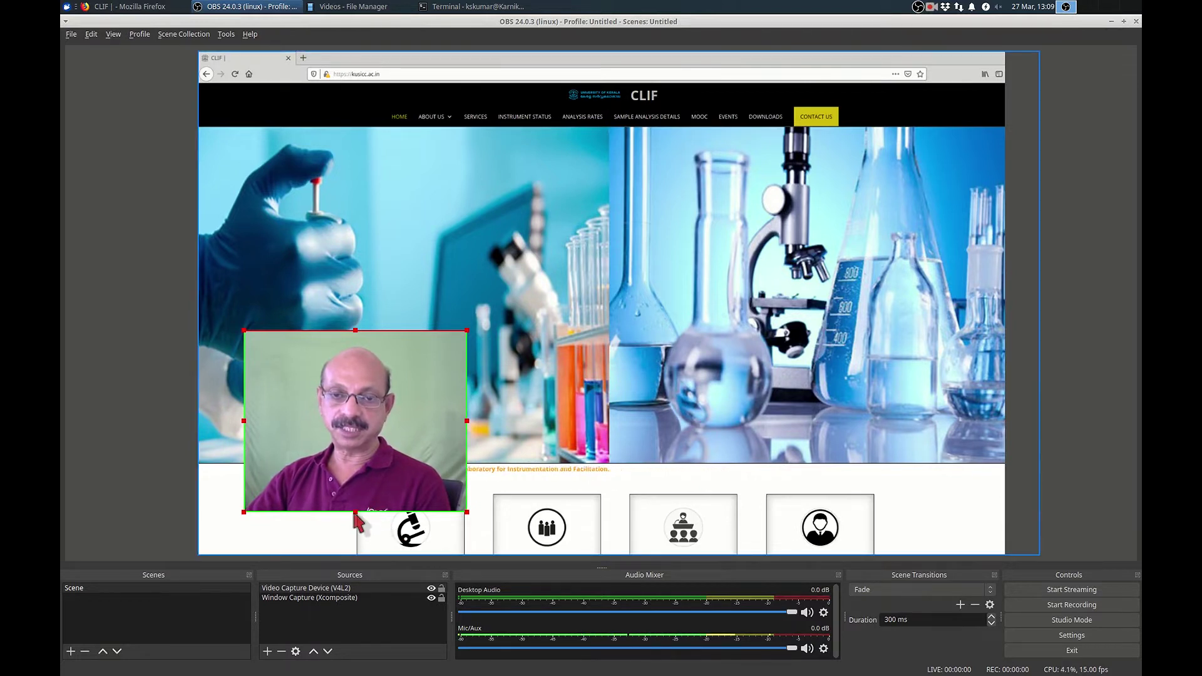
Reduce the bottom crop of the webcam image to reveal the shirt logo, and fit it enlarged into the canvas's lower-left corner.
mouse_move(355, 512)
left_mouse_down()
mouse_move(364, 526)
mouse_move(357, 517)
mouse_move(354, 533)
left_mouse_up()
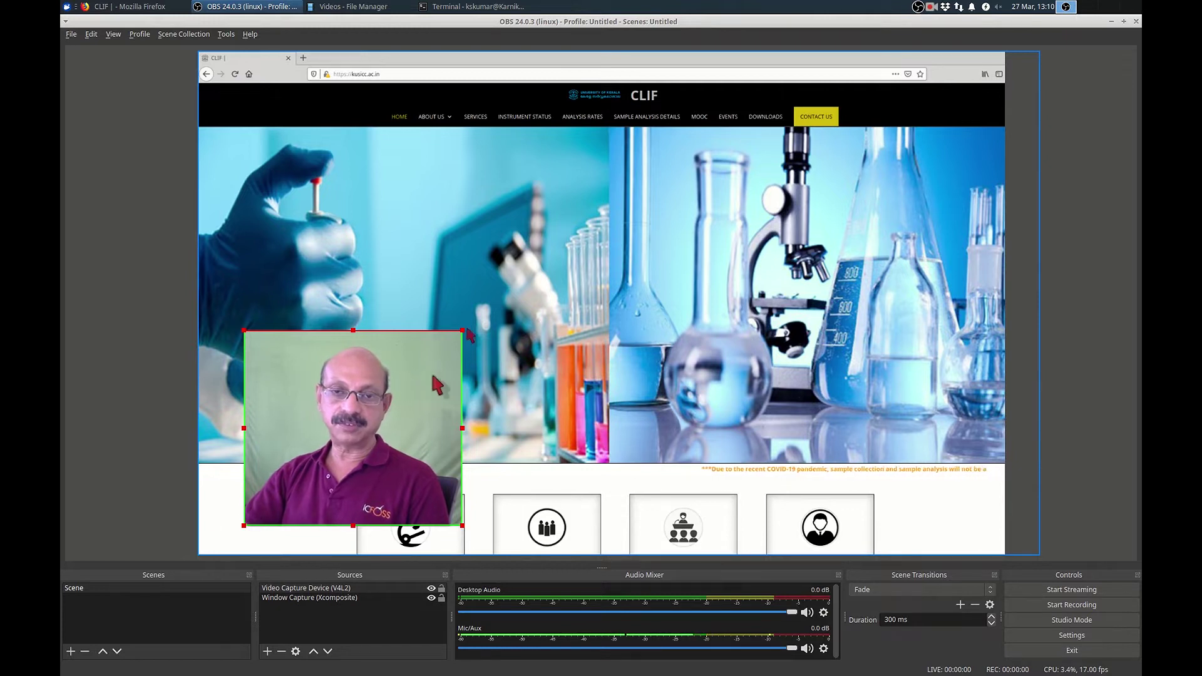
left_click_drag(439, 376, 376, 407)
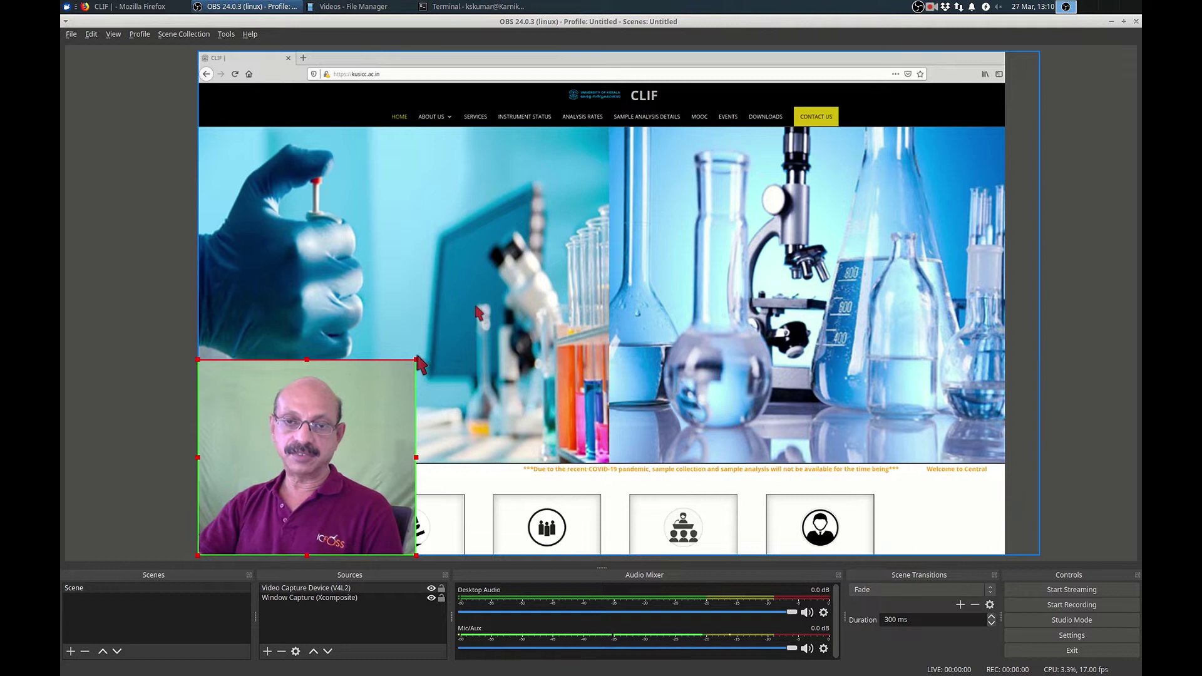
left_click_drag(417, 357, 475, 322)
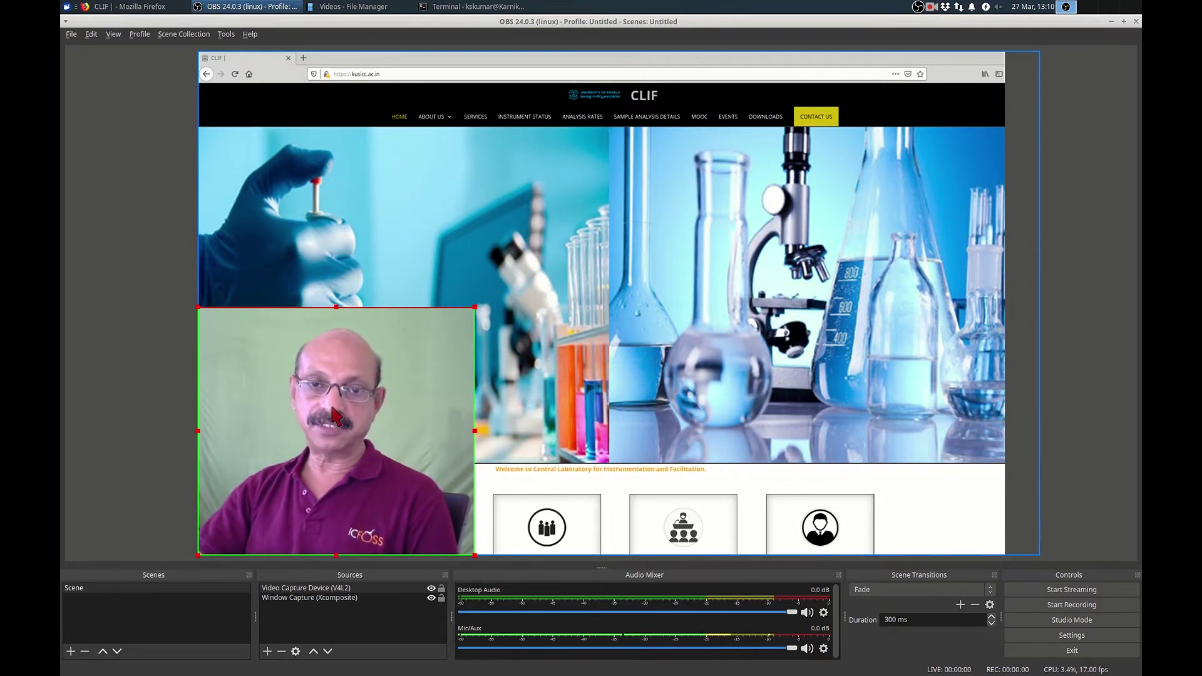
Flip the webcam image horizontally.
right_click(403, 445)
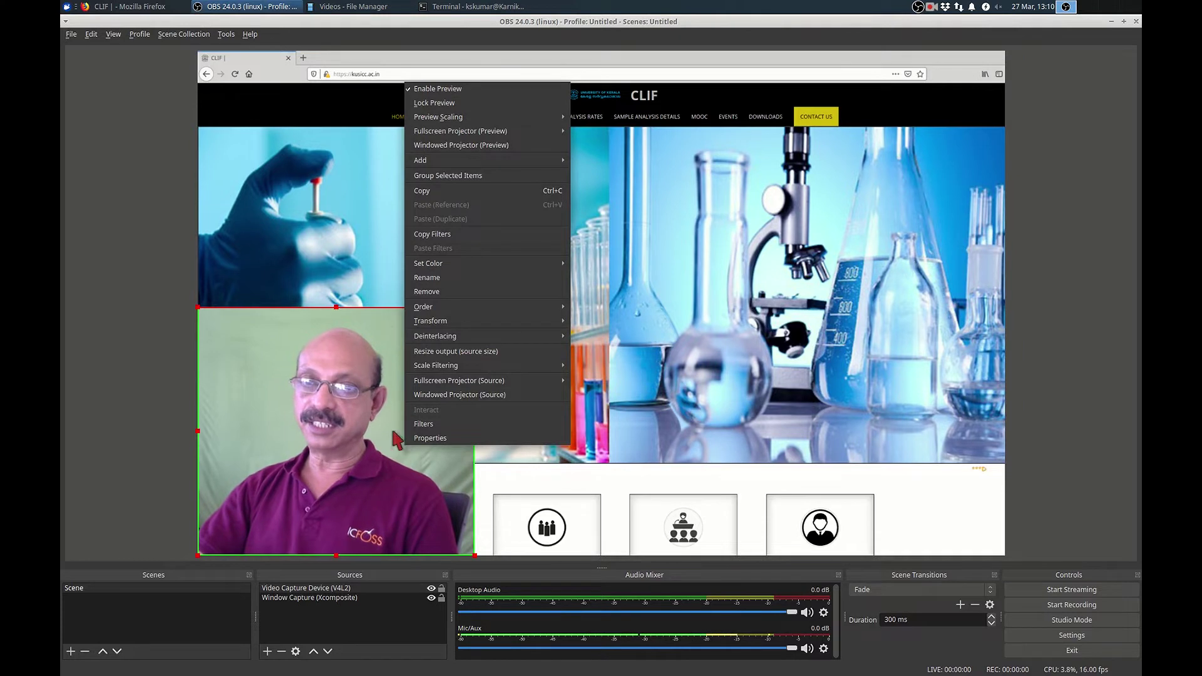
mouse_move(446, 321)
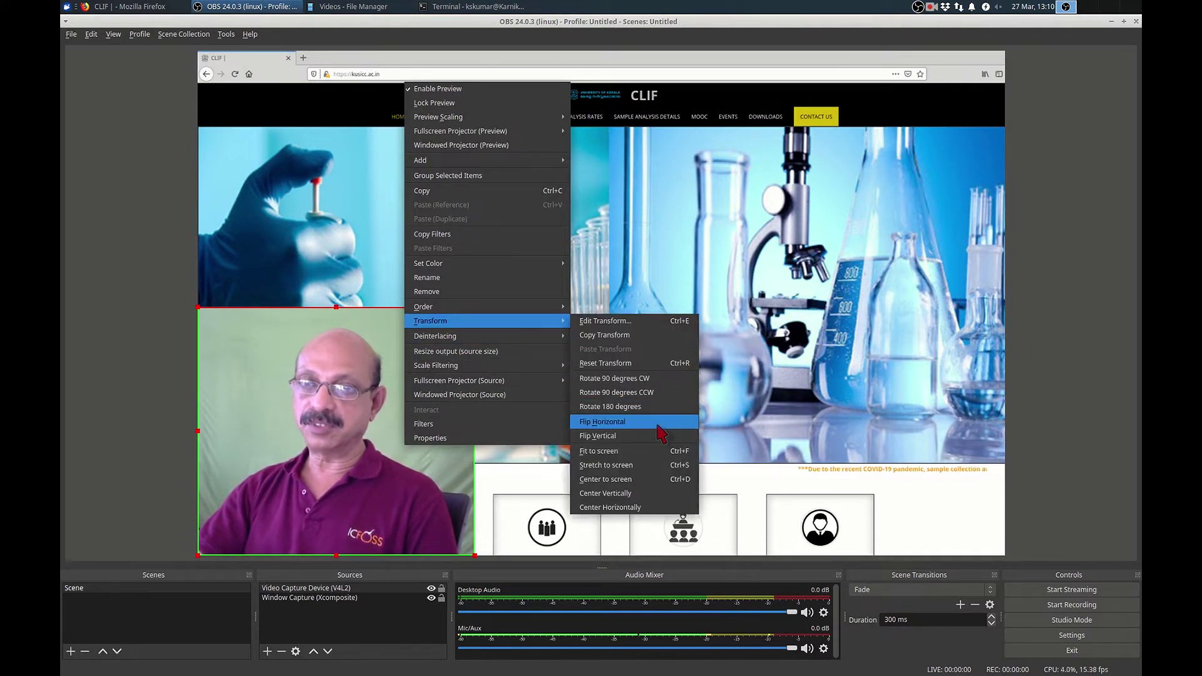
left_click(626, 421)
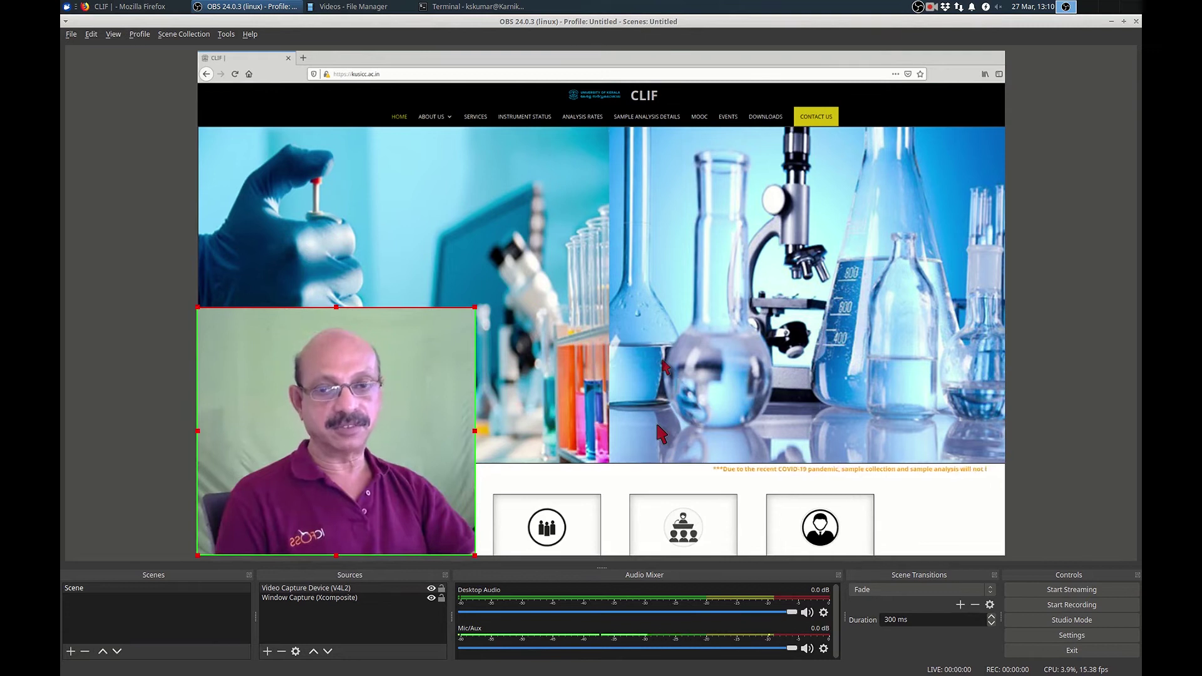
key("alt+Tab")
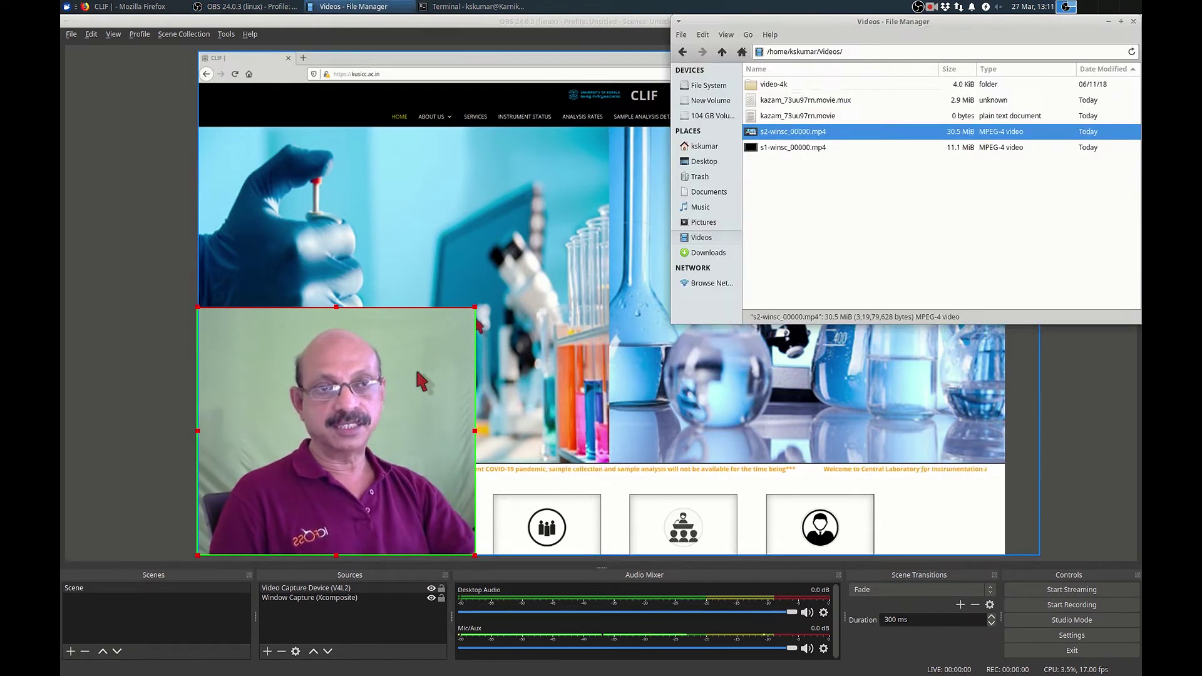
left_click(510, 22)
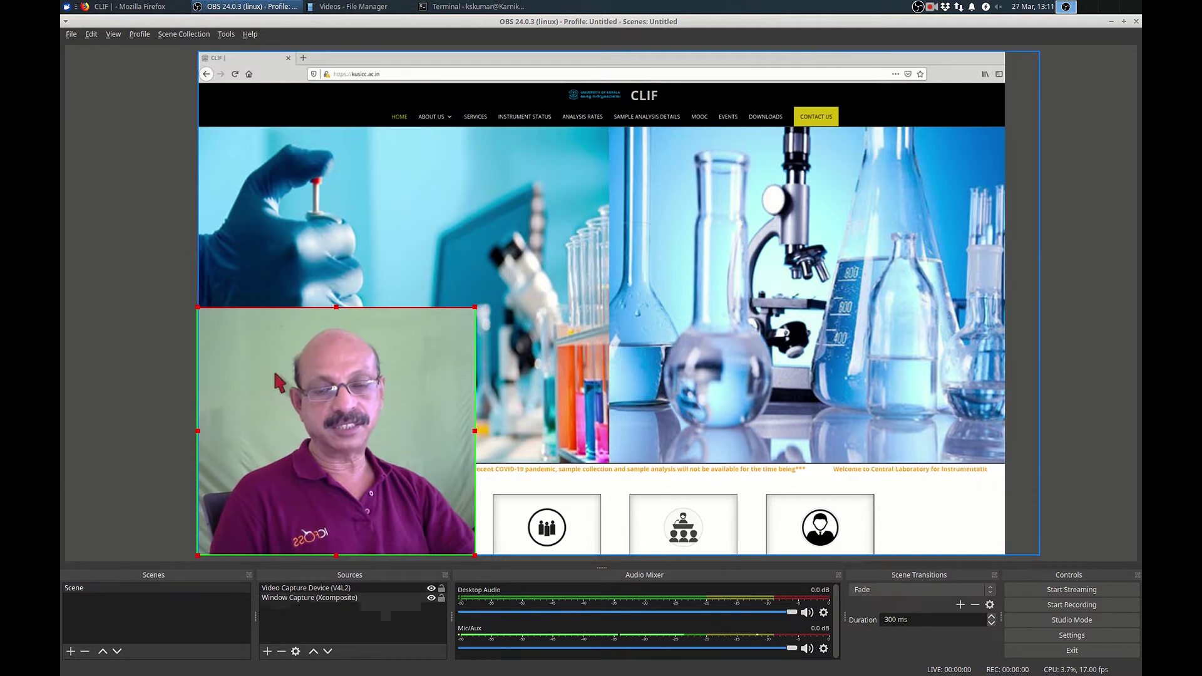
Add a Chroma Key effect filter with its default name to the webcam source.
right_click(379, 378)
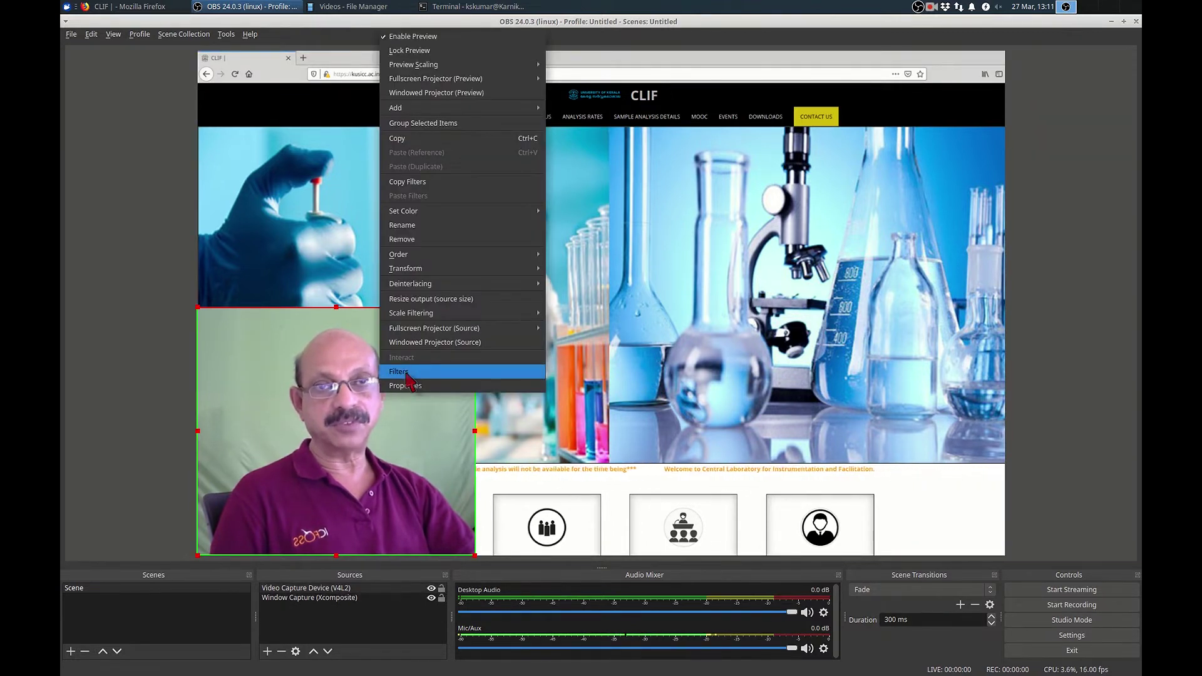
left_click(407, 371)
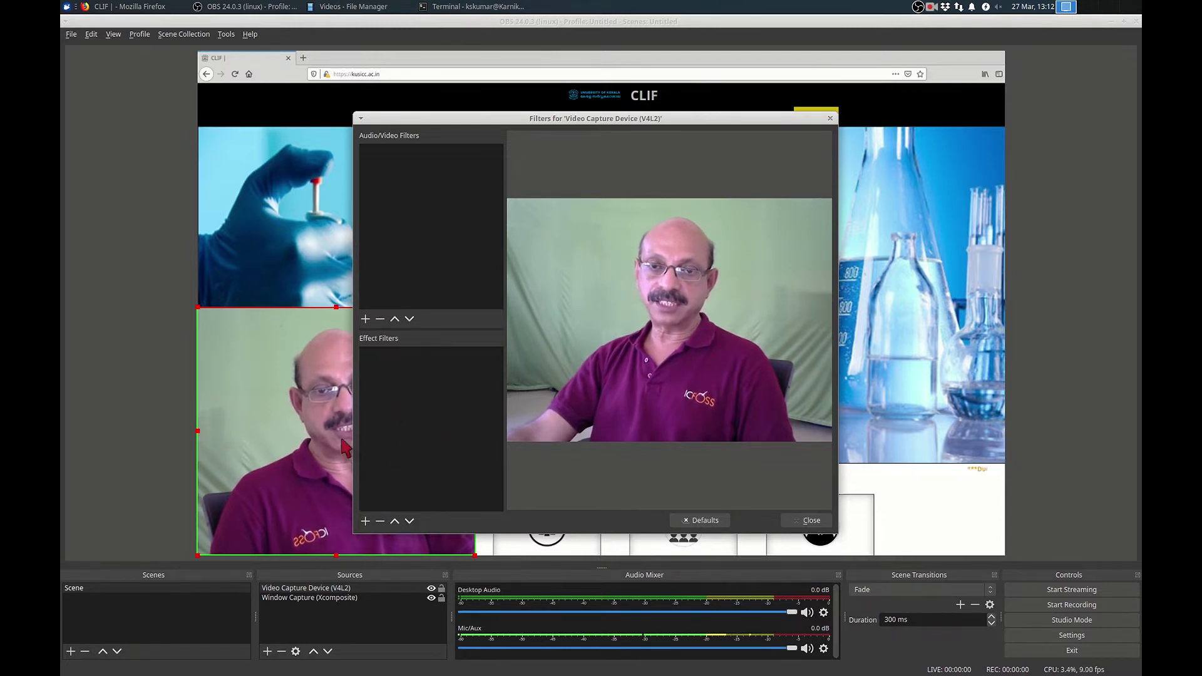
left_click(366, 521)
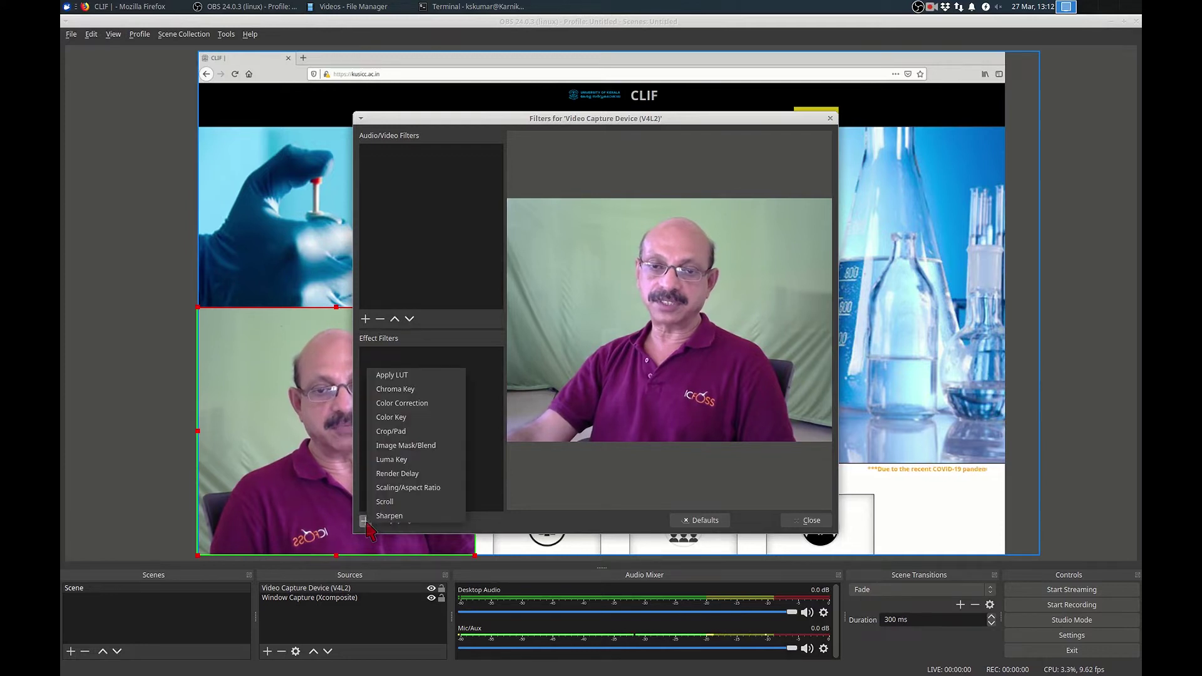
left_click(394, 390)
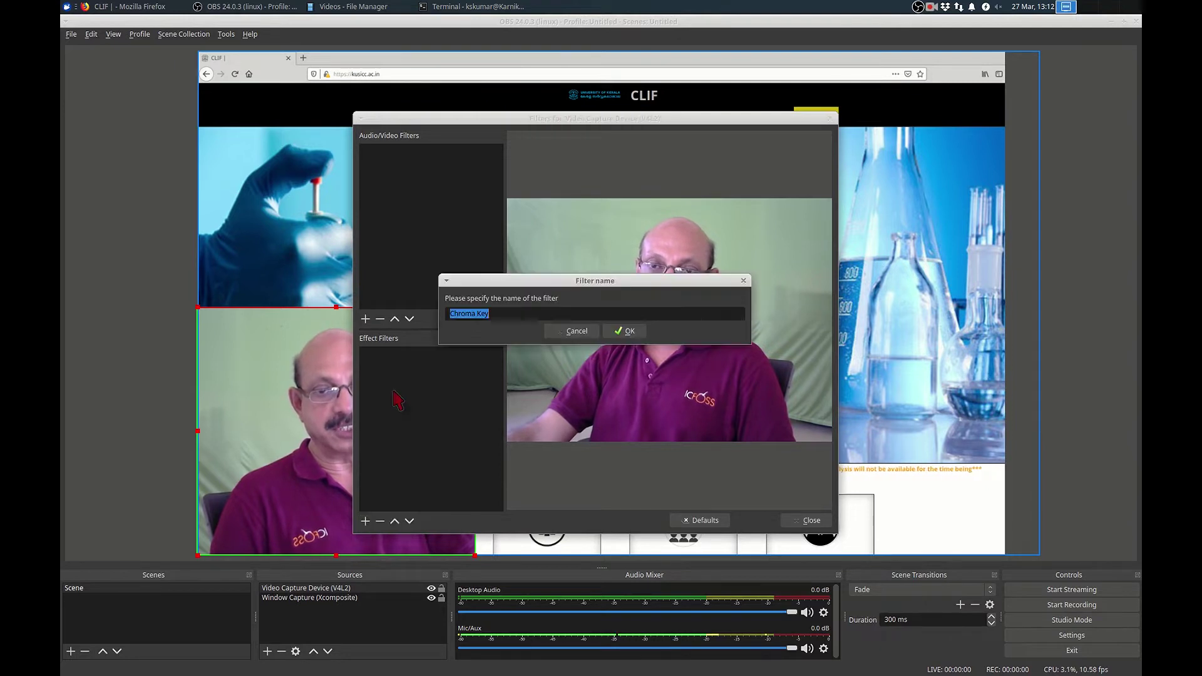
left_click(626, 334)
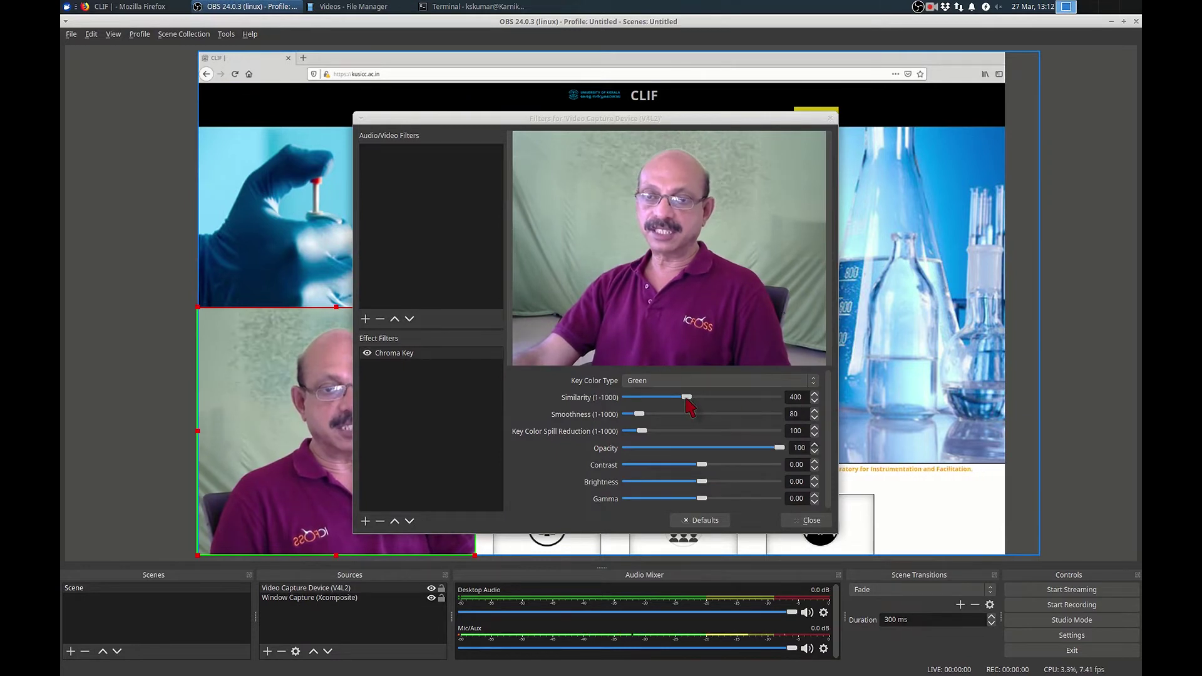
Set the webcam's Chroma Key similarity to 501 and smoothness to 22, and close the filter settings.
left_click_drag(686, 399, 704, 405)
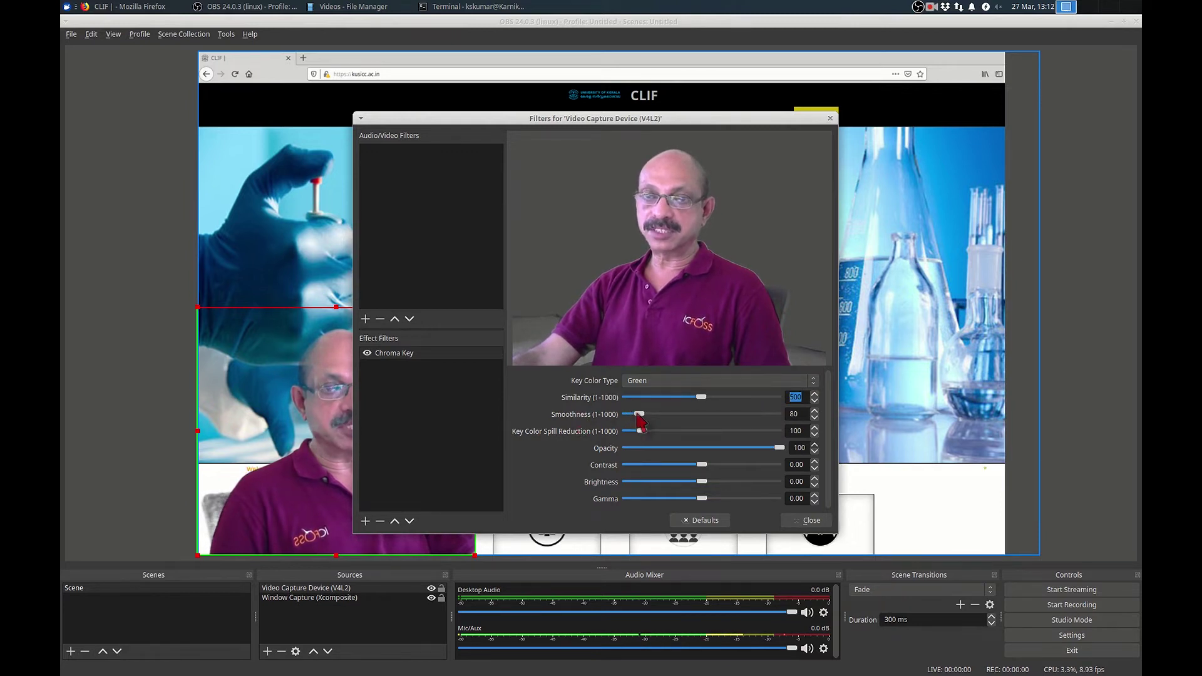
left_click_drag(639, 414, 624, 420)
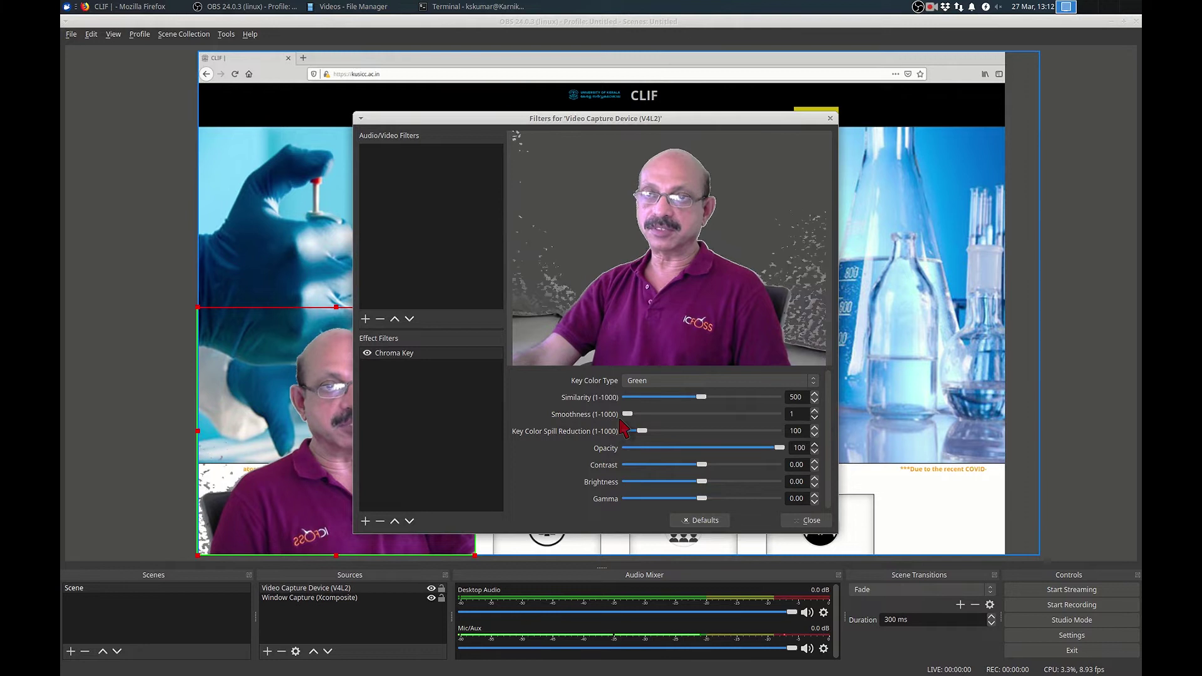
scroll(763, 415, "up", 6)
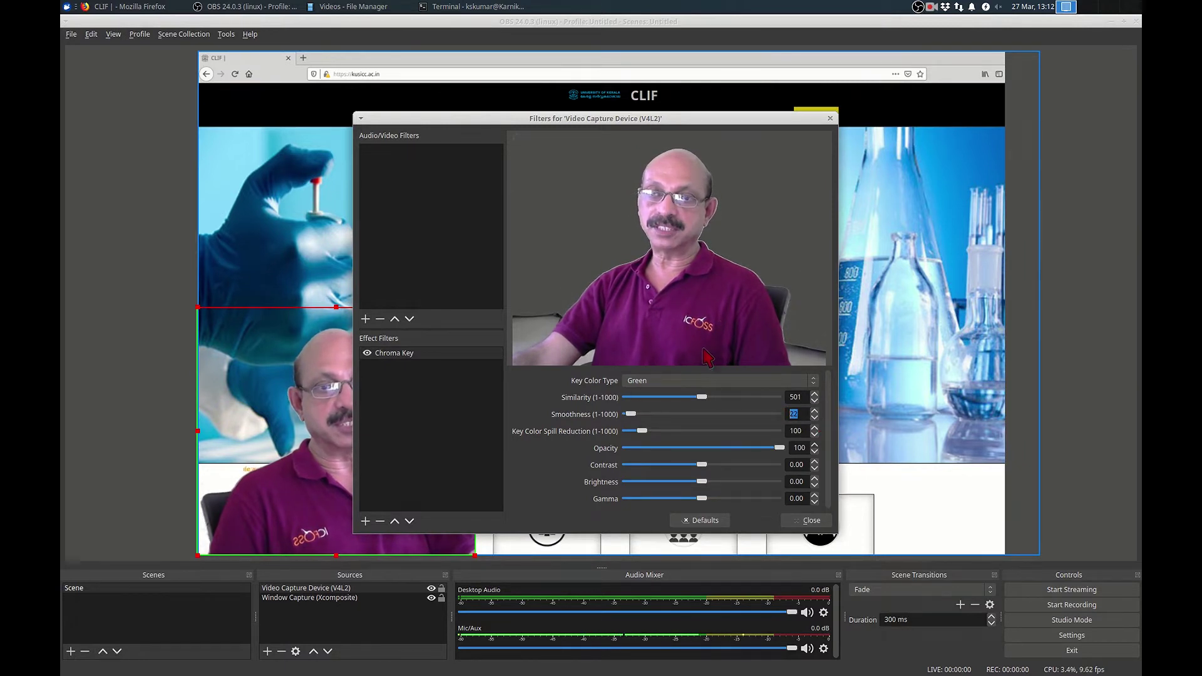
left_click(811, 521)
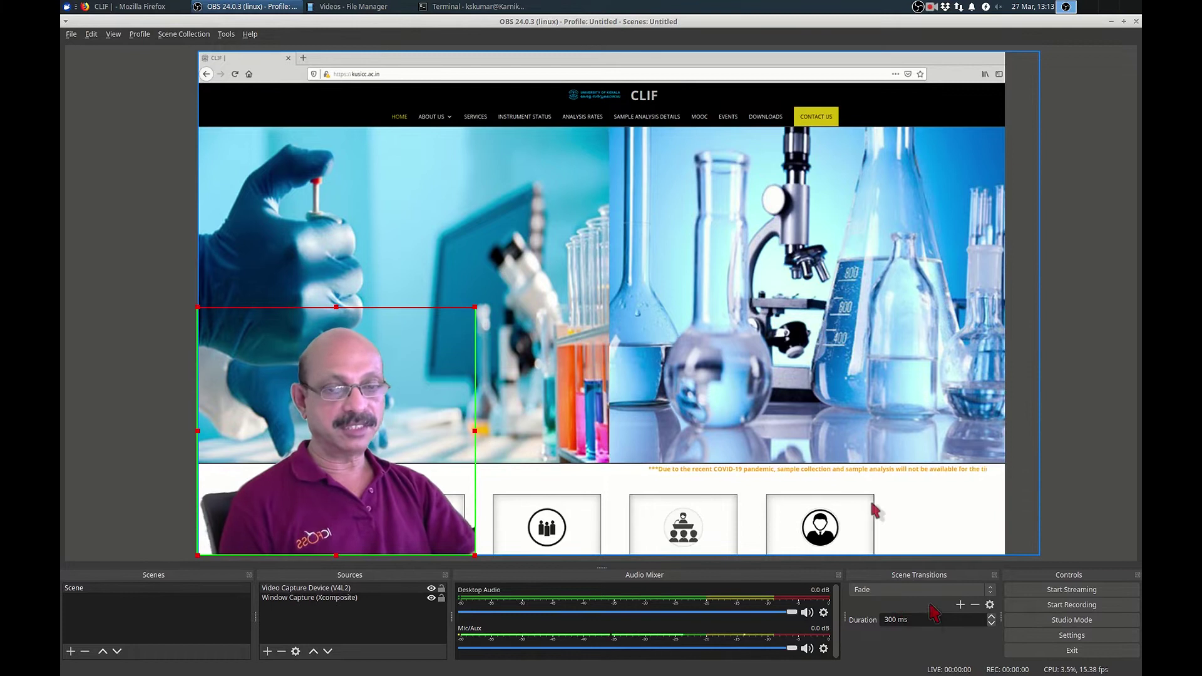
Add the existing Mic/Aux audio input capture (PulseAudio) as a source in the current scene.
left_click(267, 652)
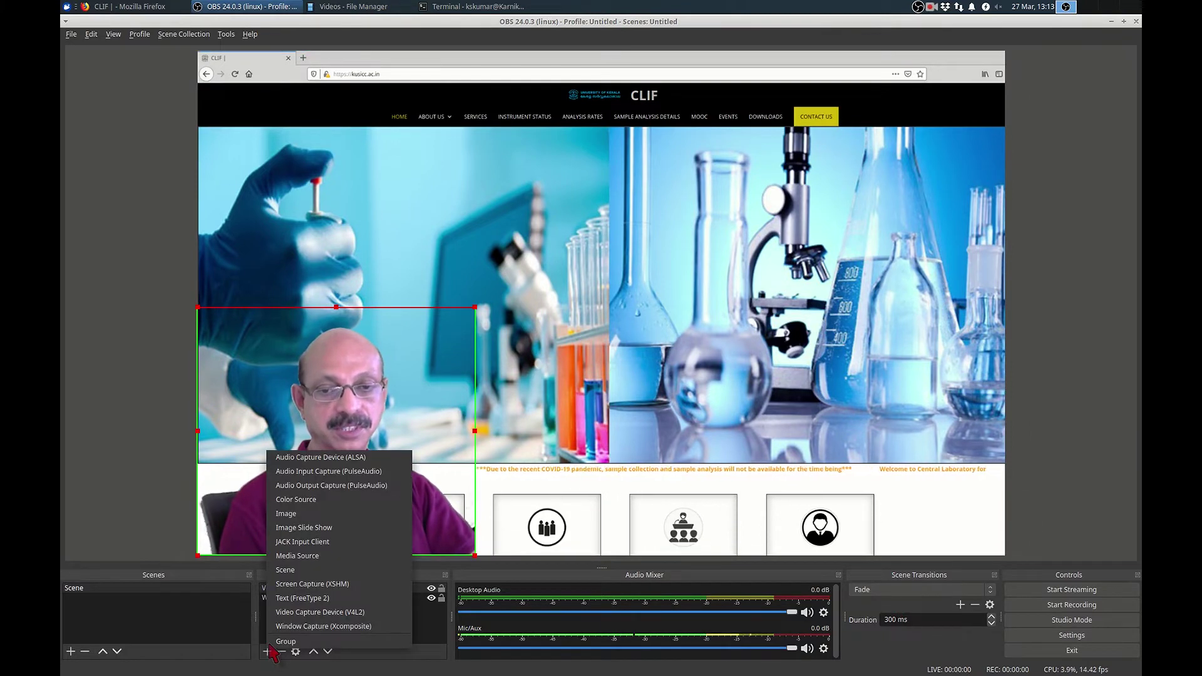
left_click(338, 470)
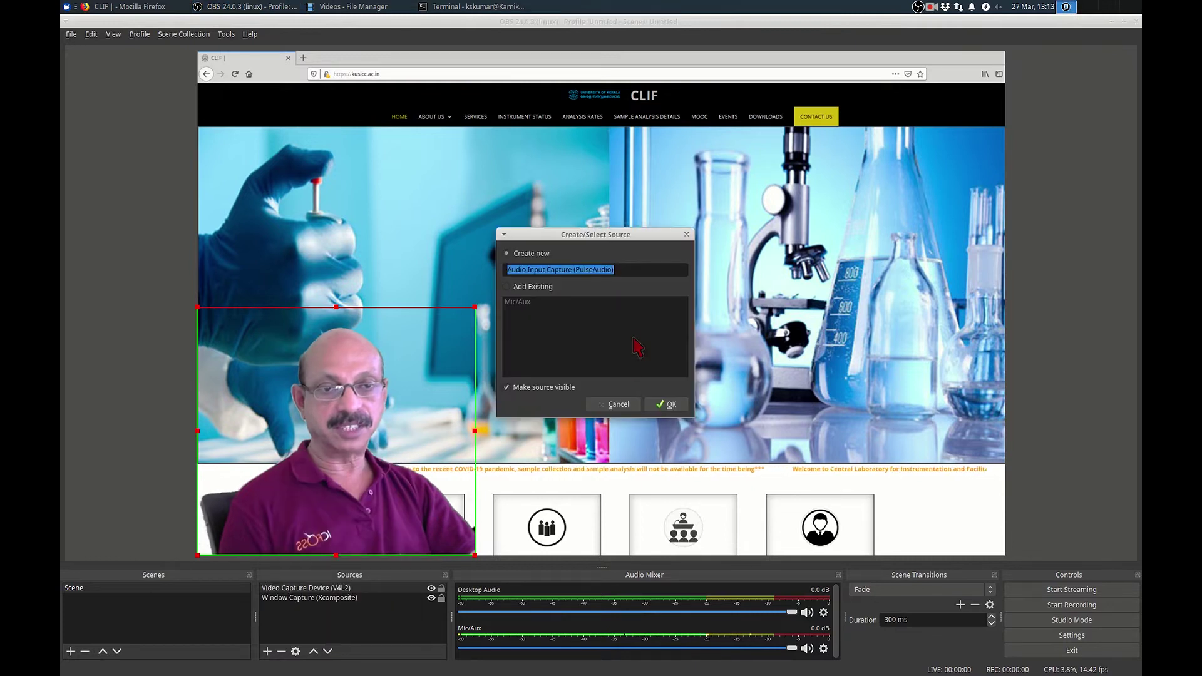
left_click(533, 286)
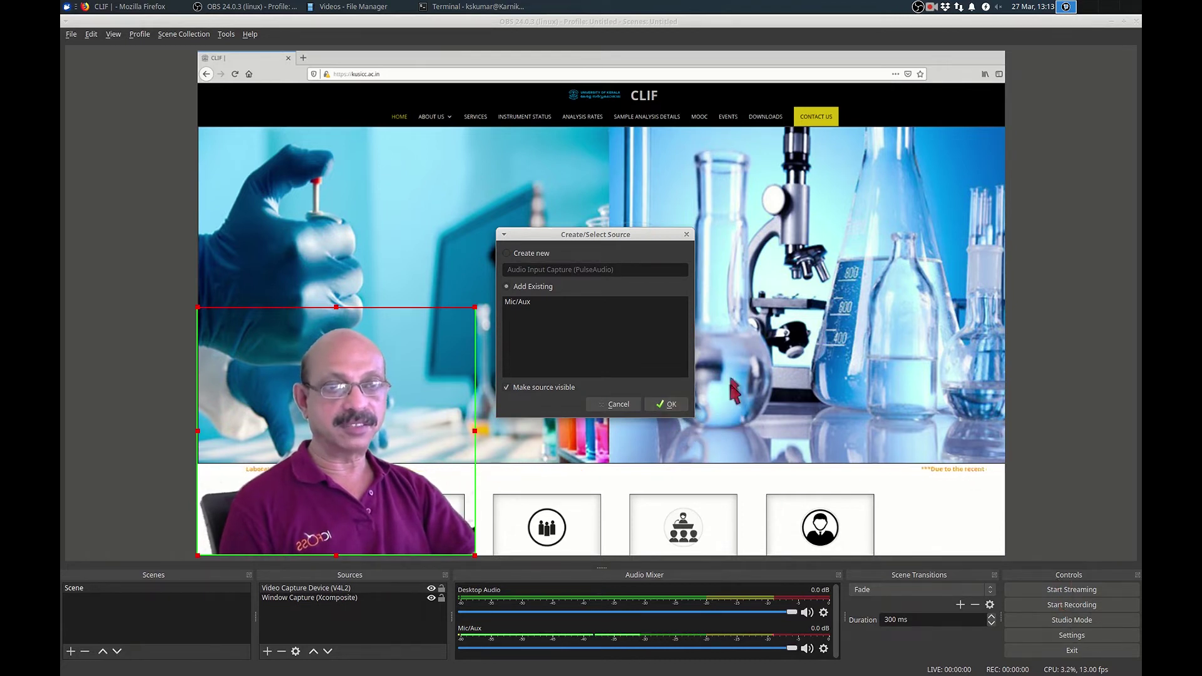
left_click(519, 303)
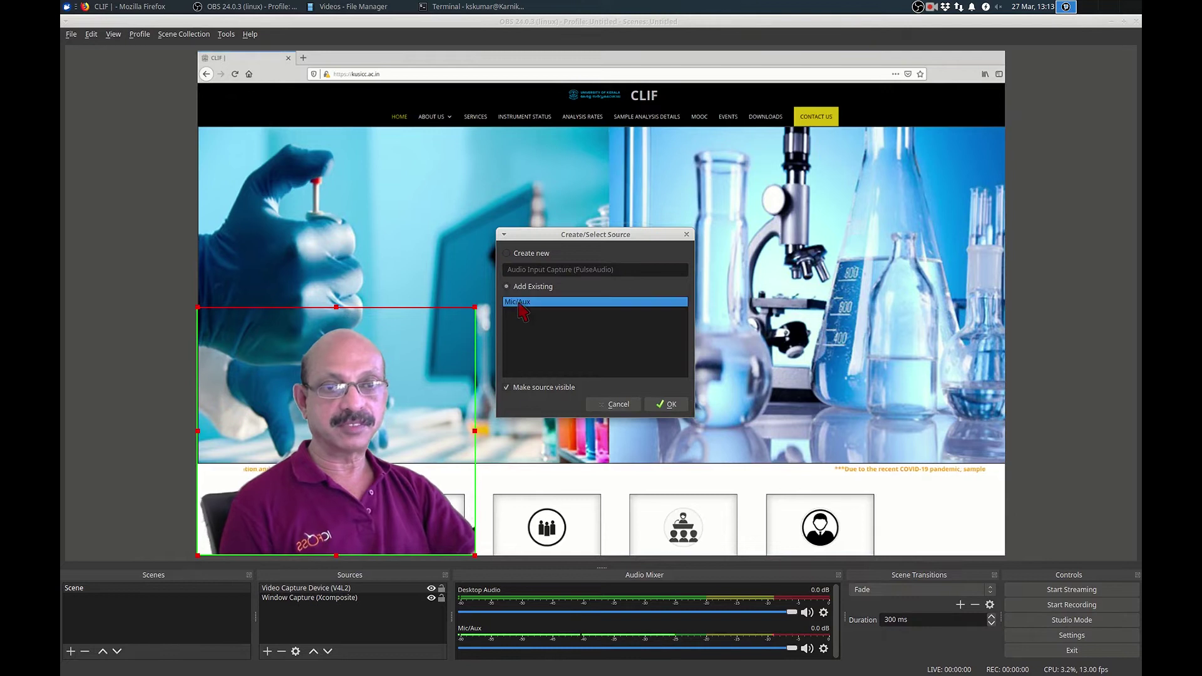
left_click(668, 402)
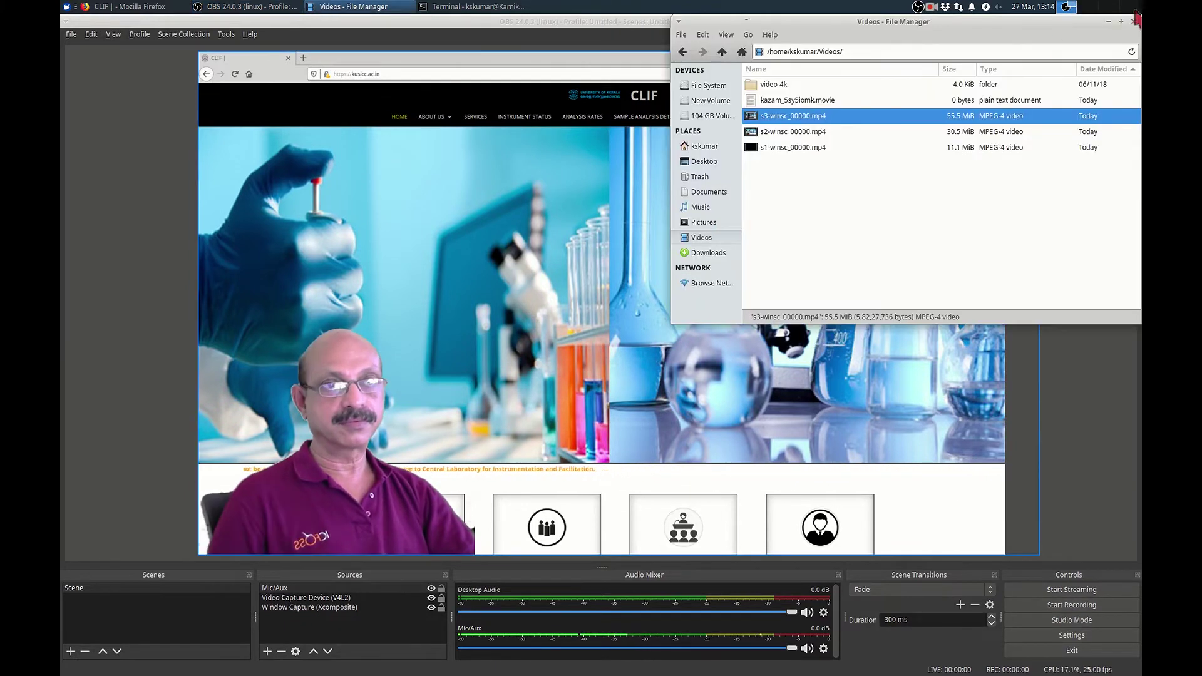
Return to the OBS window and add a new scene named "image".
left_click(102, 240)
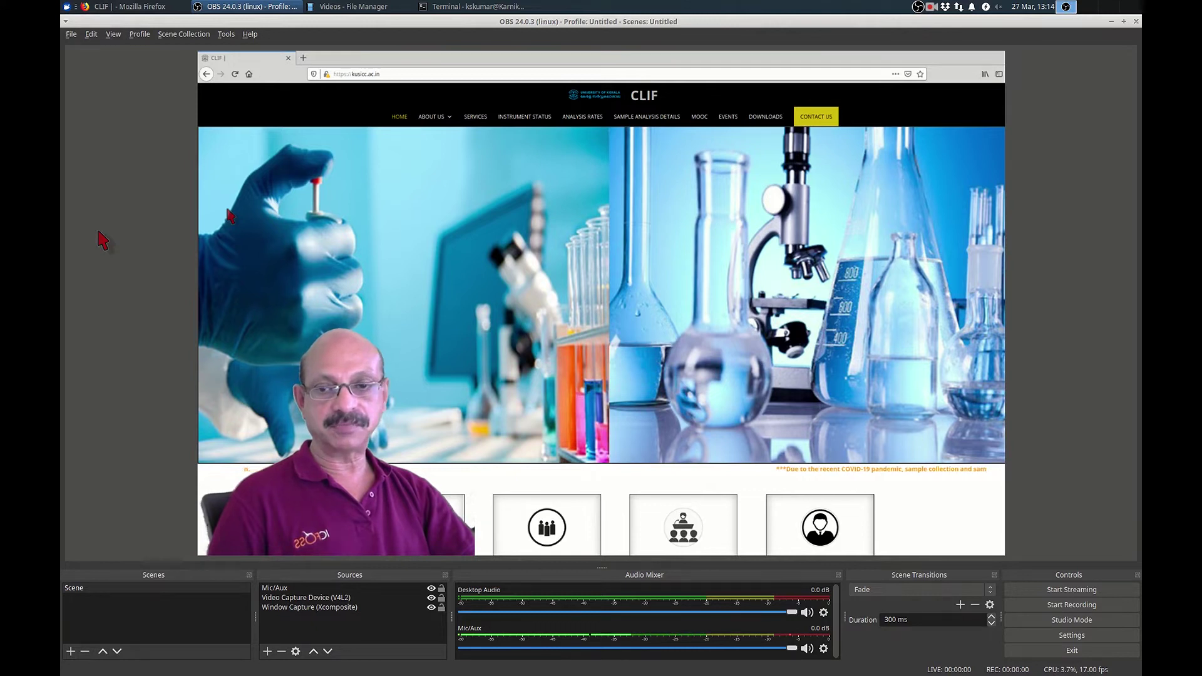
left_click(207, 317)
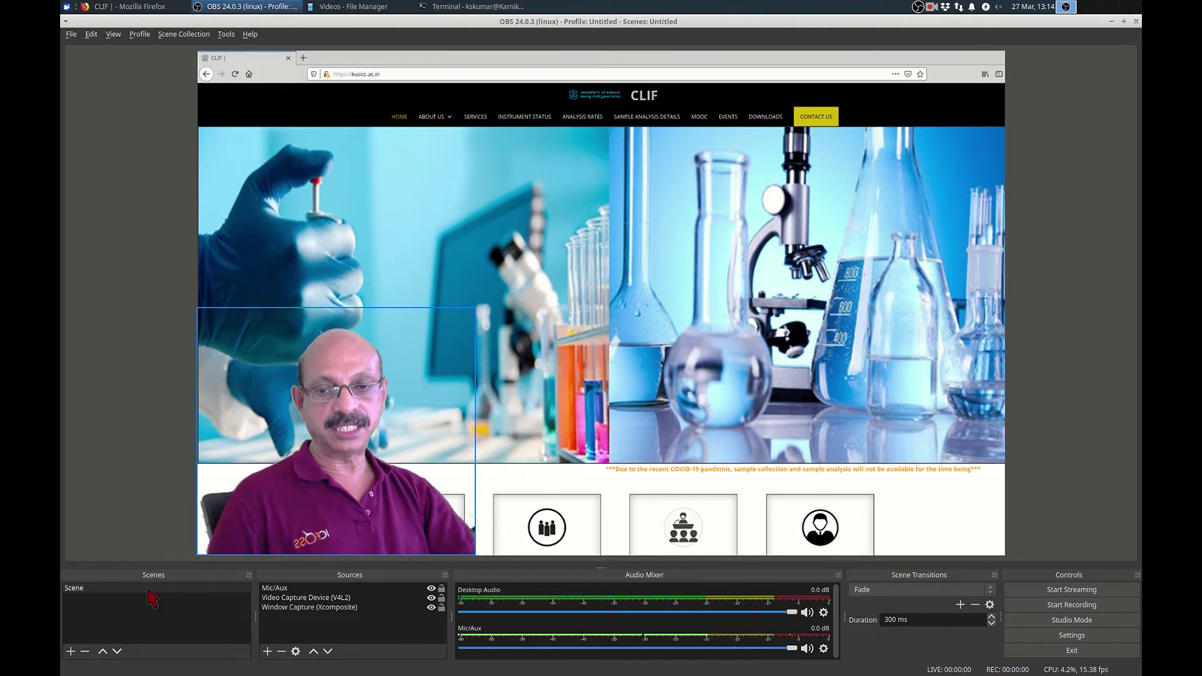
left_click(70, 651)
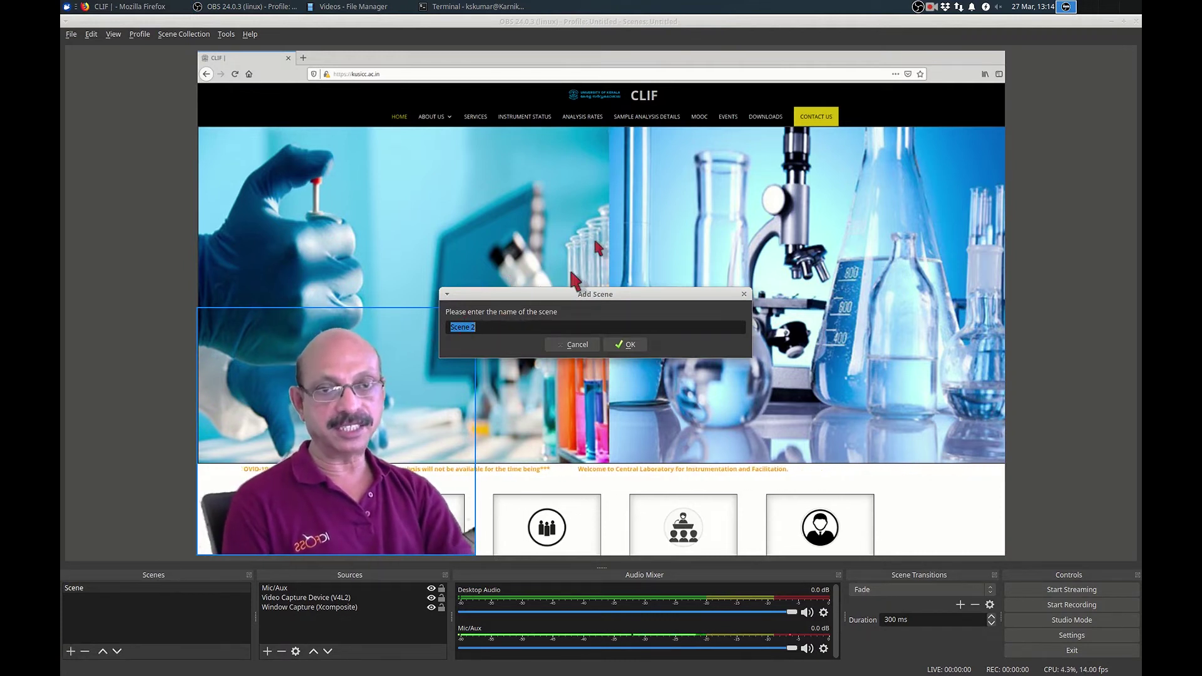
type("e")
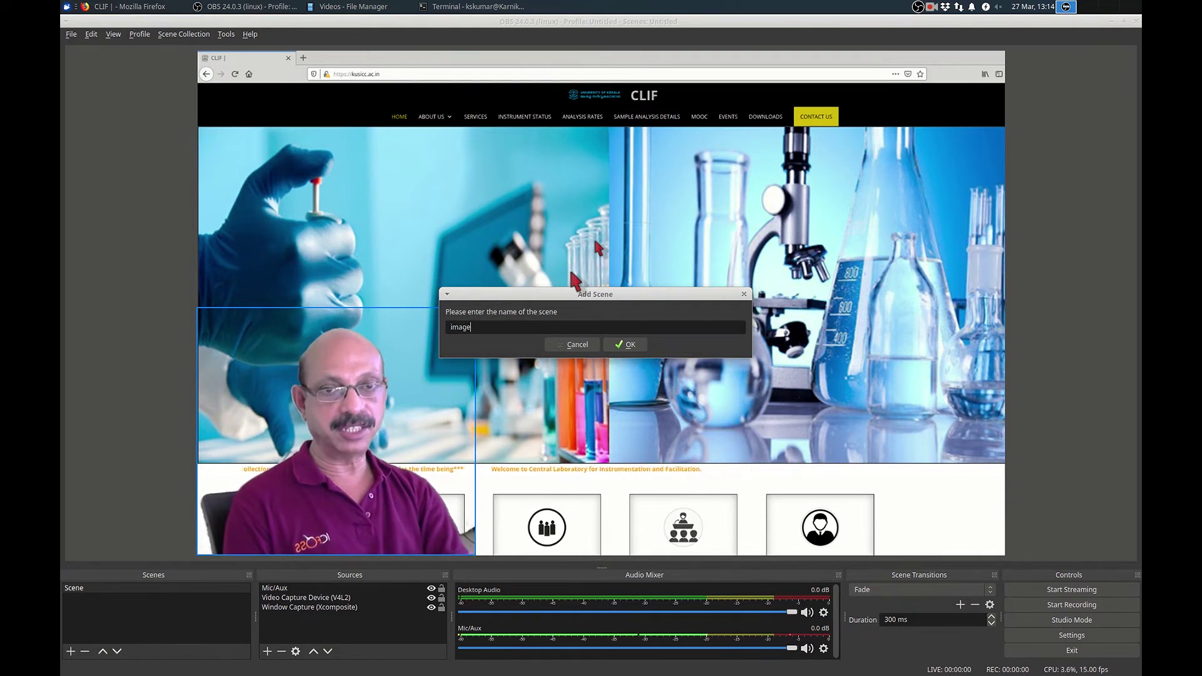
key("Return")
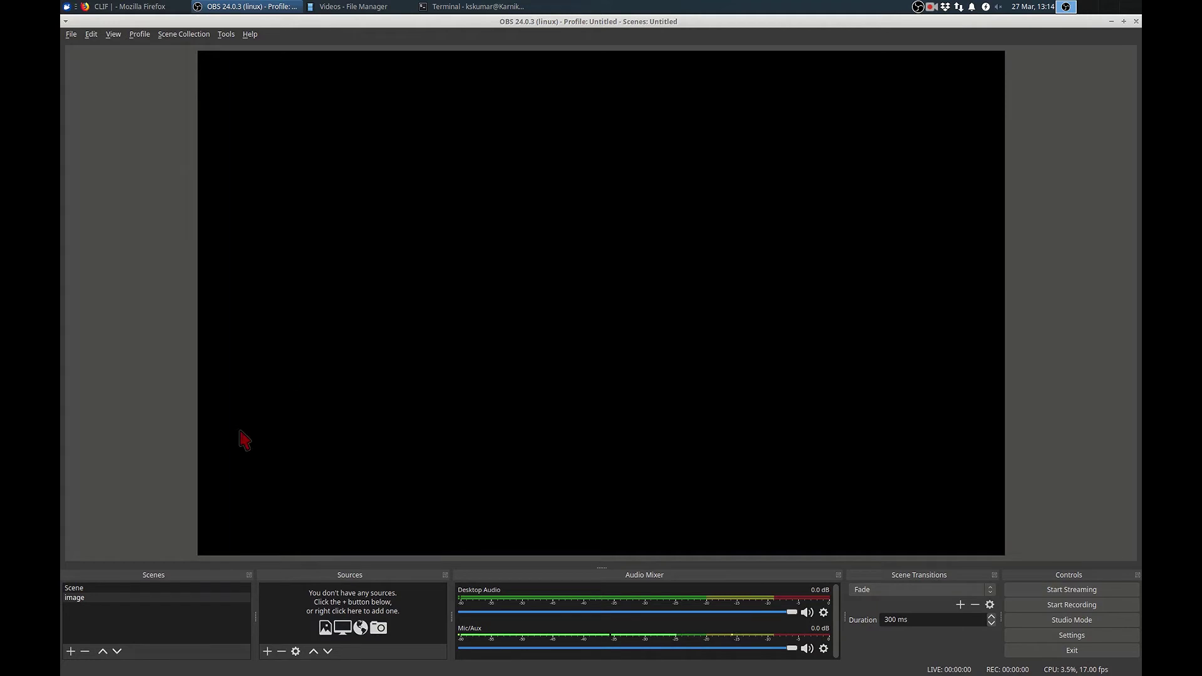
Switch back and forth between the two scenes to compare them, ending on the image scene.
left_click(157, 587)
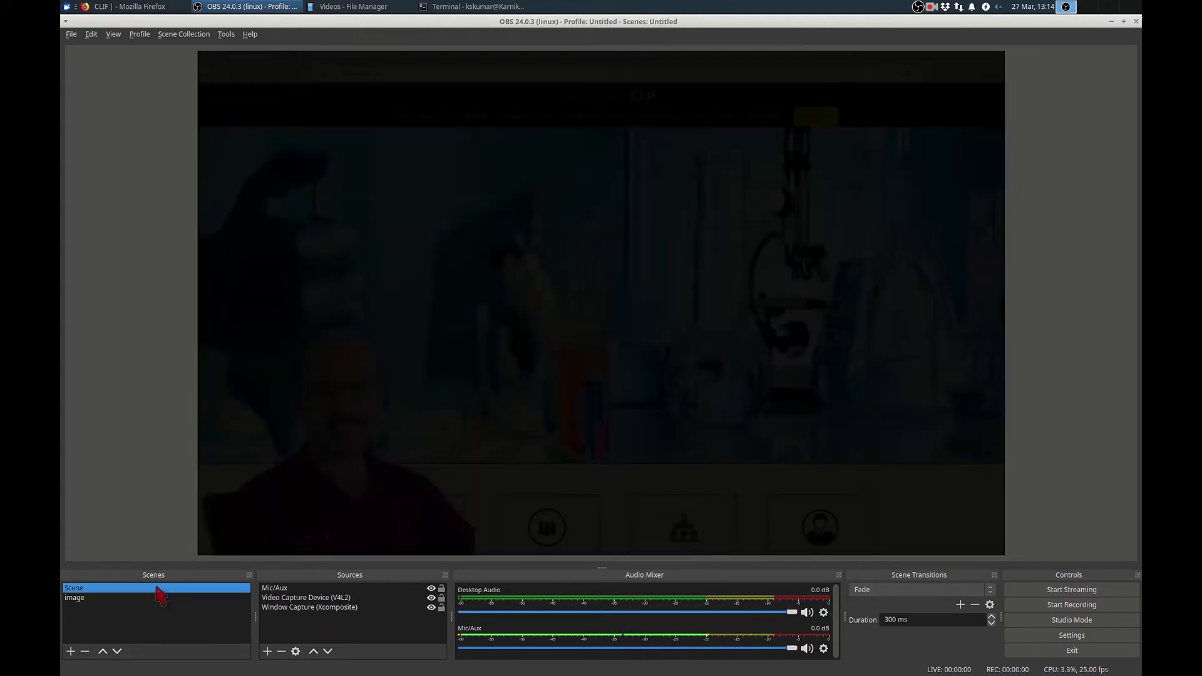
left_click(162, 598)
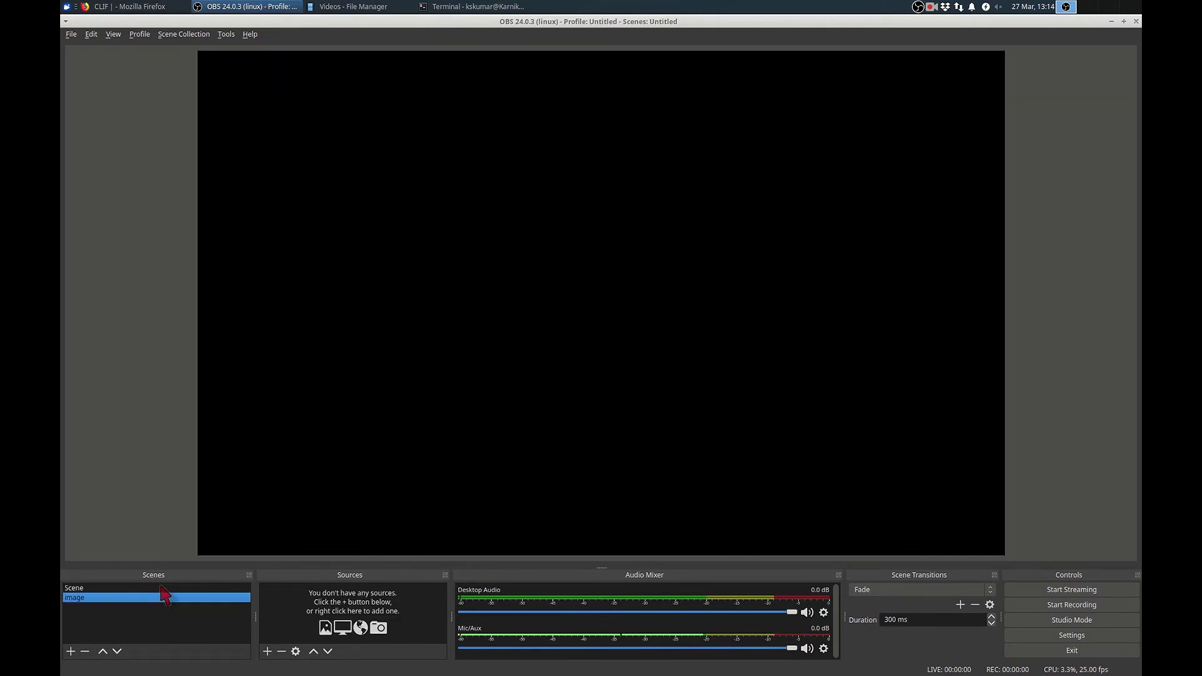
left_click(162, 588)
left_click(155, 598)
Add an Image source showing white_magnolia_tree-wallpaper-1680x1050.jpg from the GoogleClassRoom folder to the image scene, and enlarge it to fill the canvas.
left_click(267, 652)
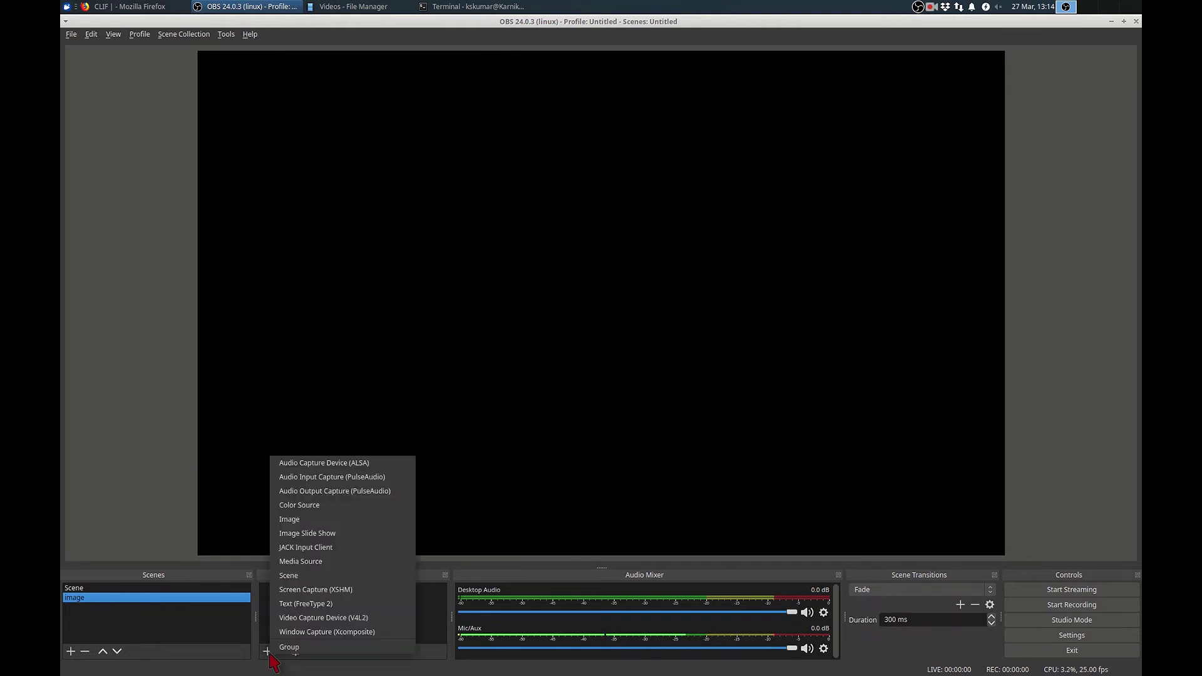
left_click(300, 520)
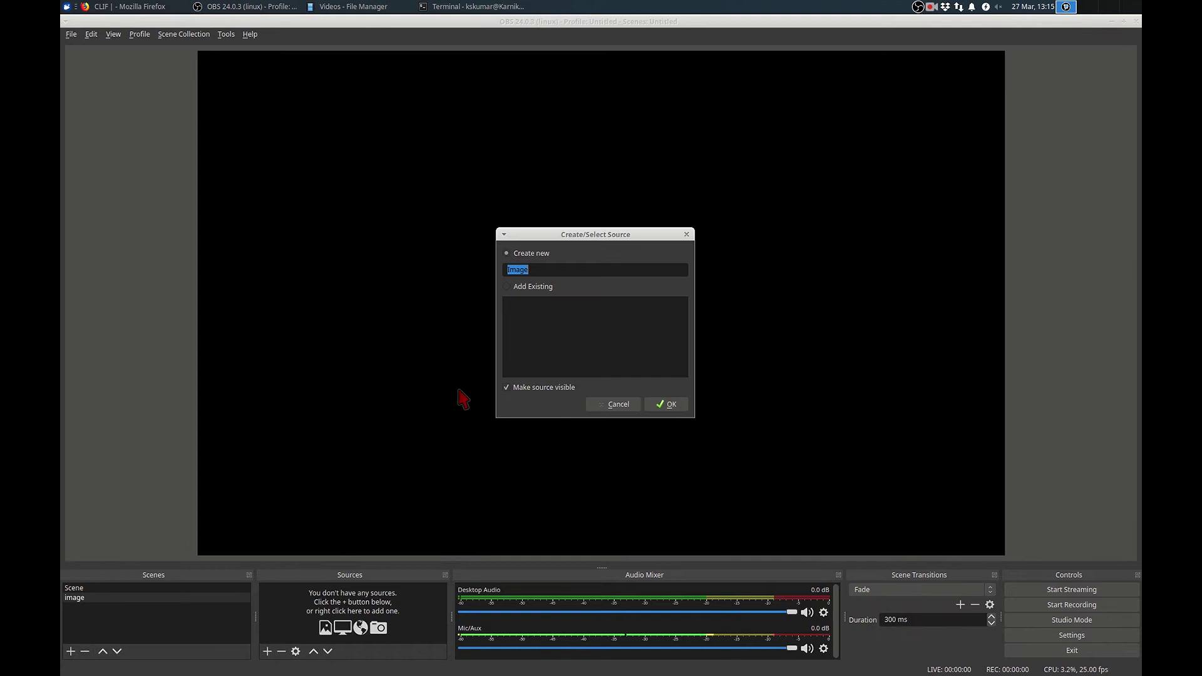
left_click(659, 404)
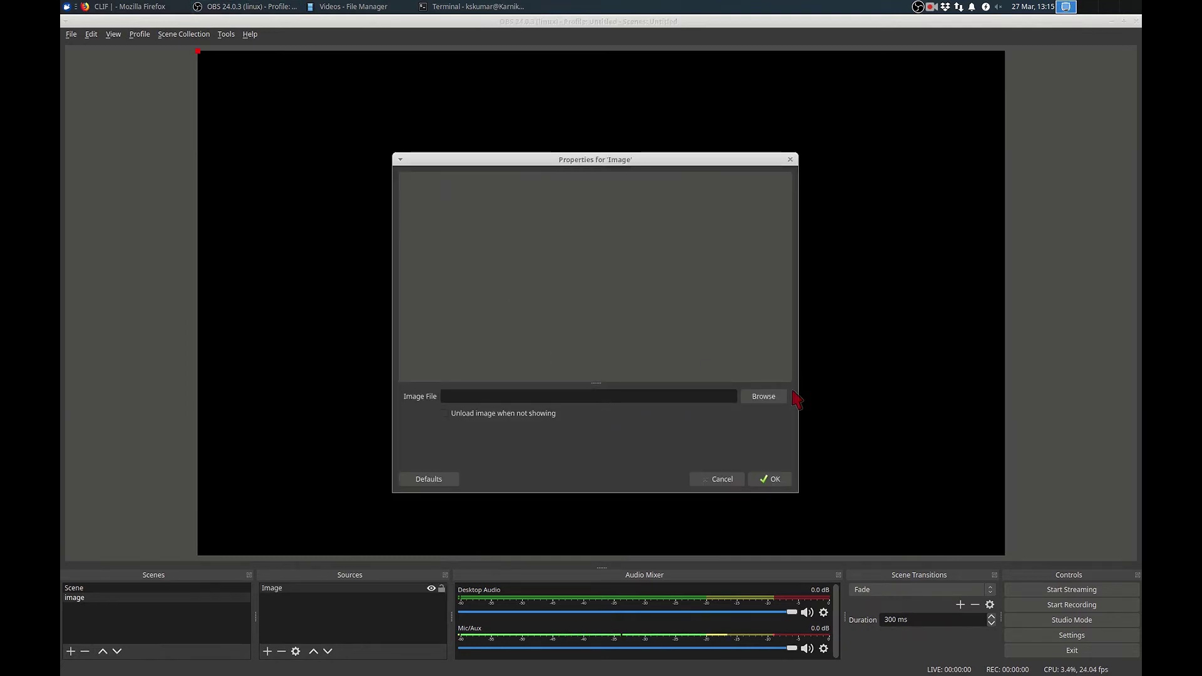
left_click(763, 397)
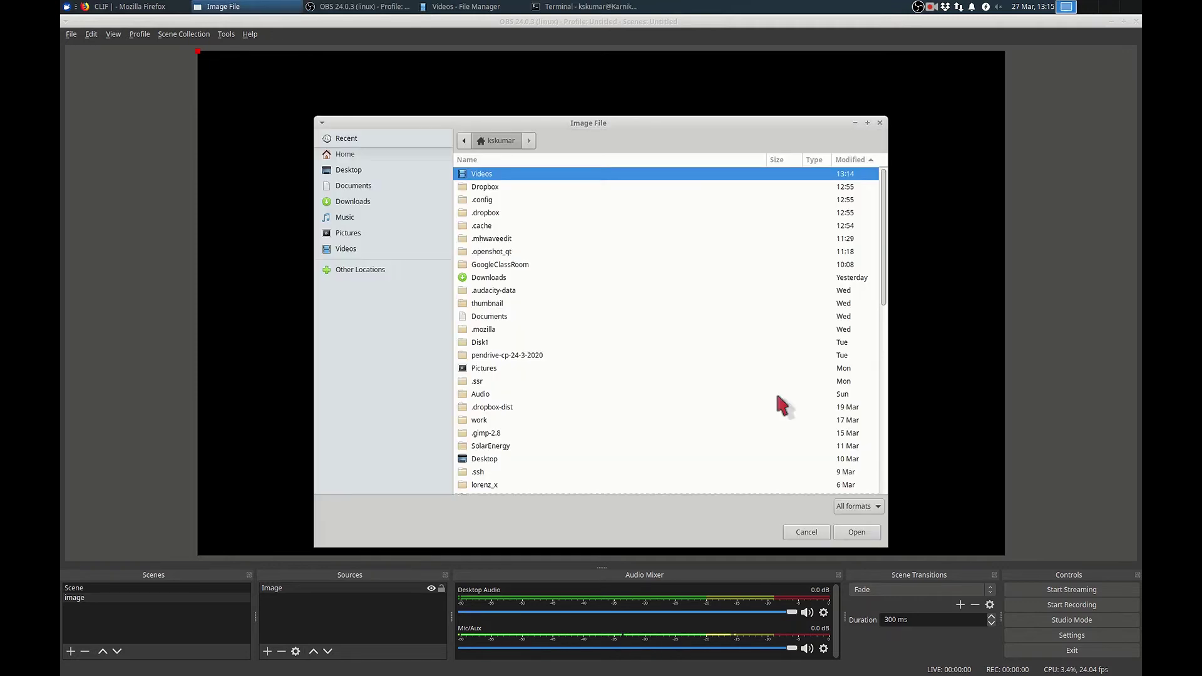
double_click(504, 264)
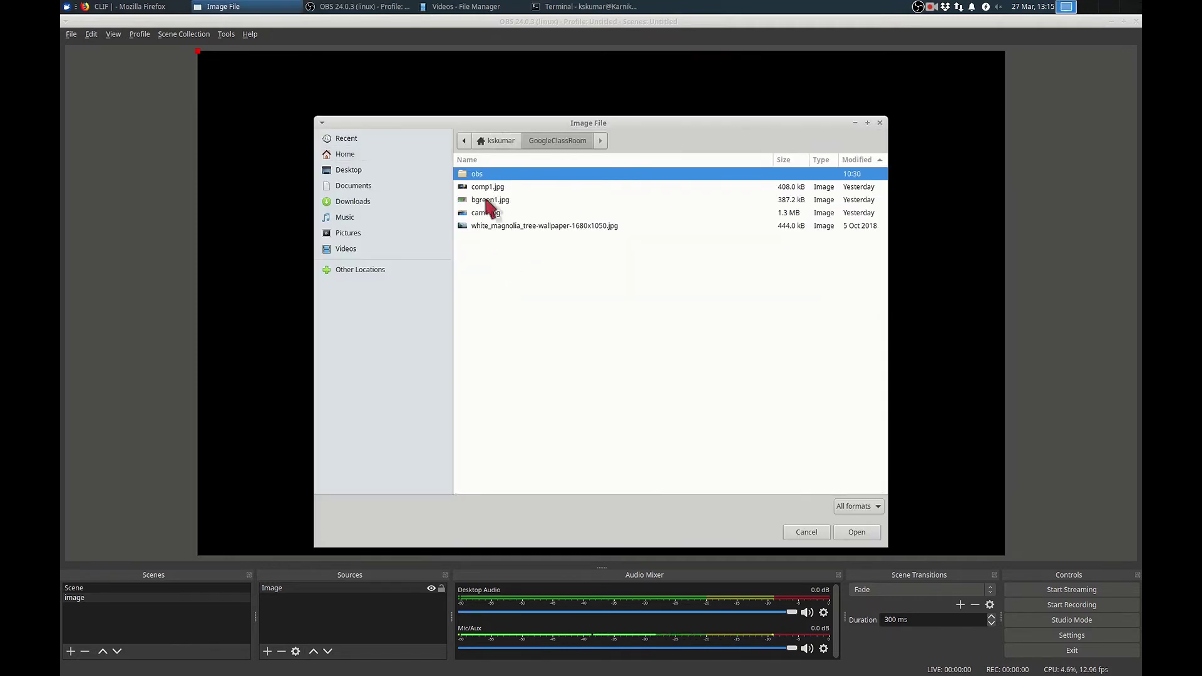
left_click(499, 227)
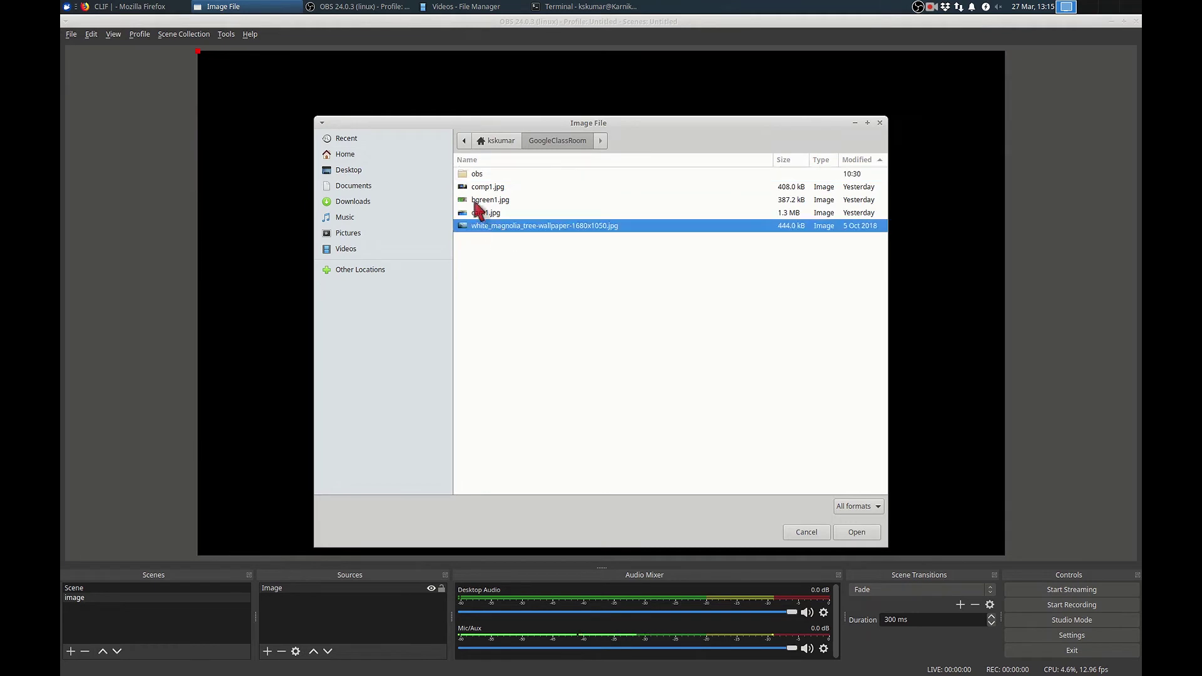
left_click(848, 532)
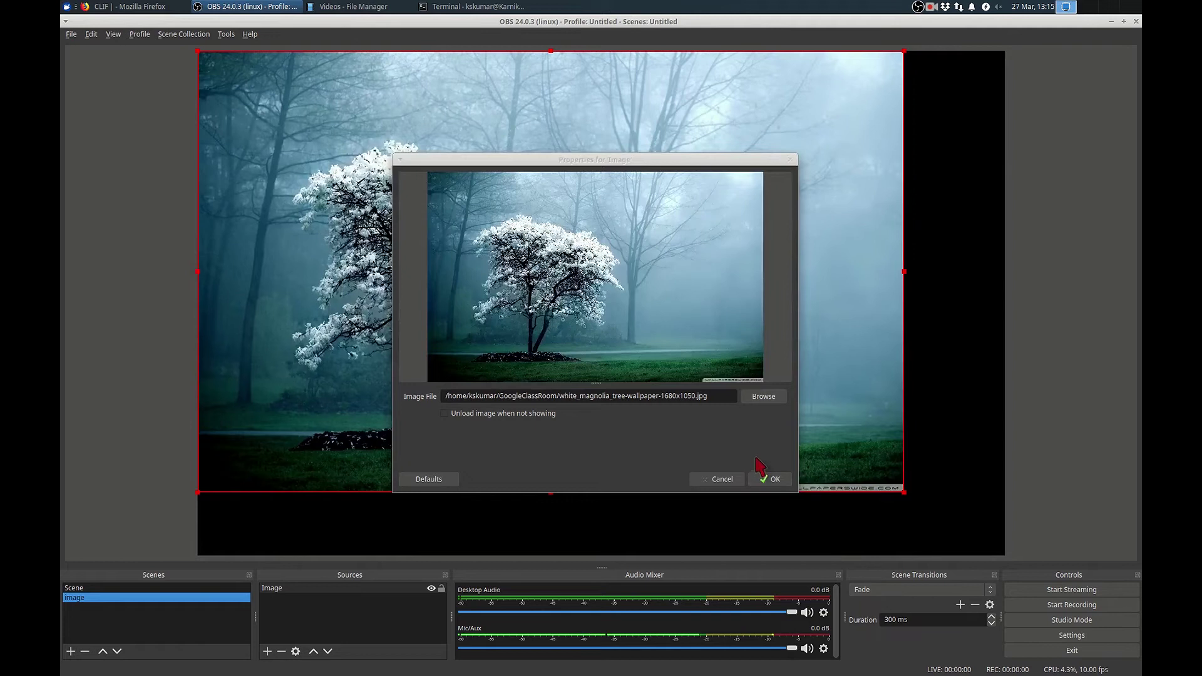
left_click(770, 479)
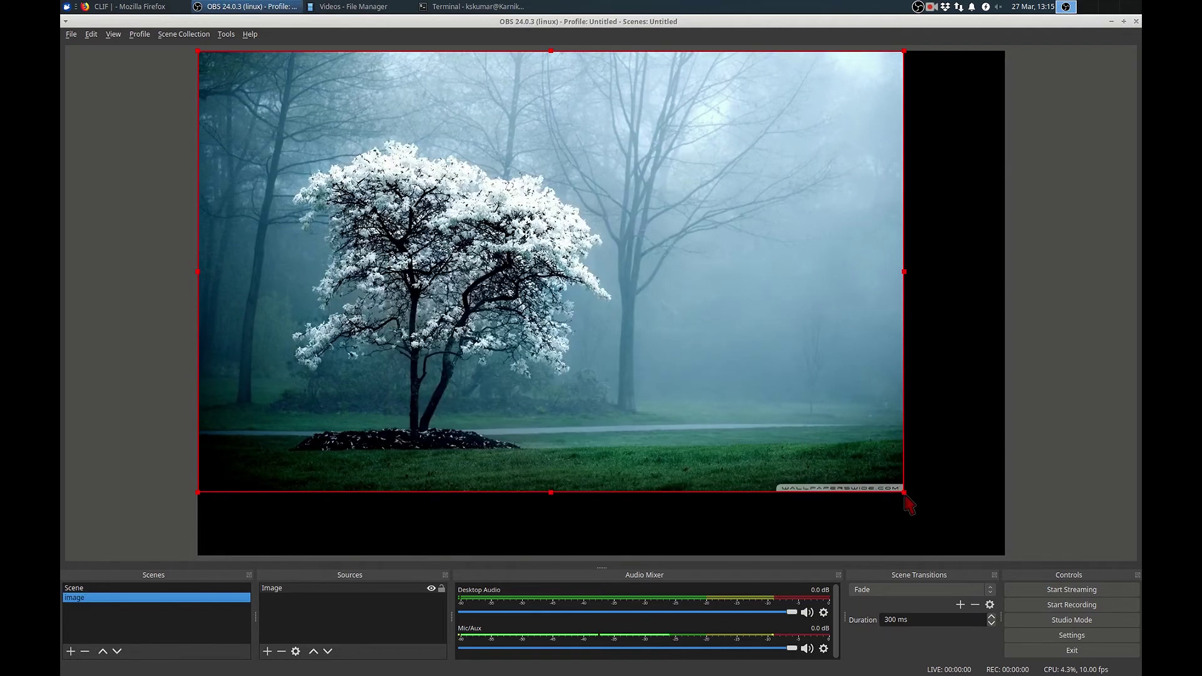
left_click_drag(905, 498, 988, 559)
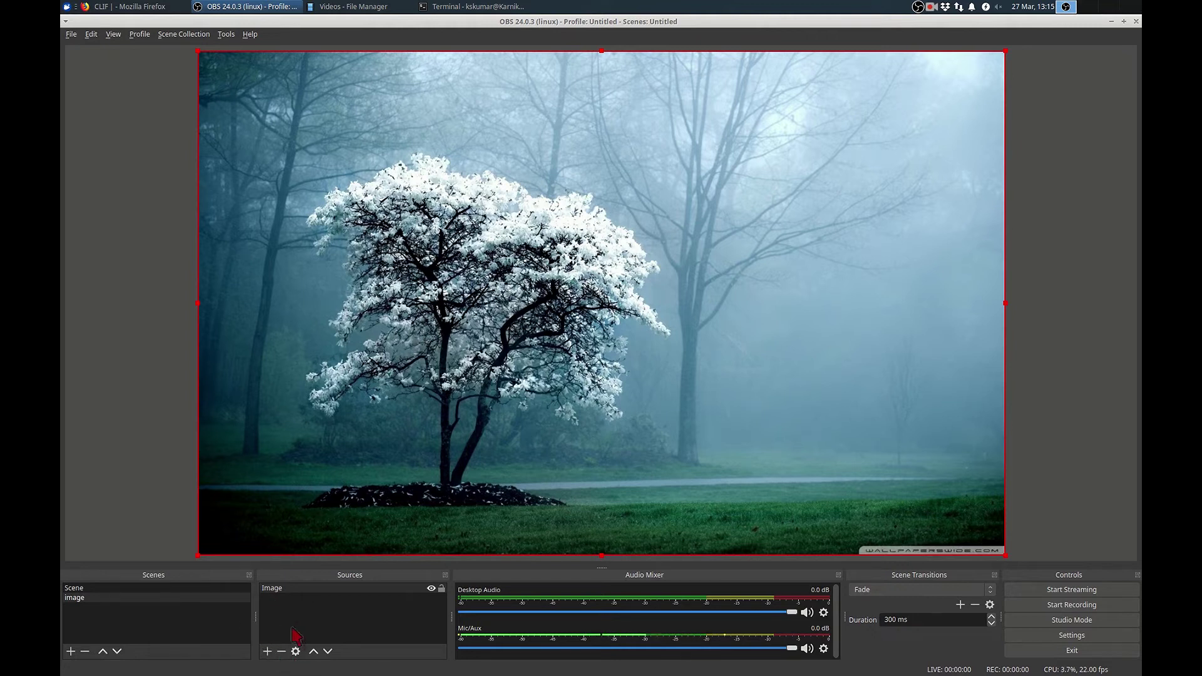
Add the existing Video Capture Device (V4L2) source to the image scene.
left_click(267, 651)
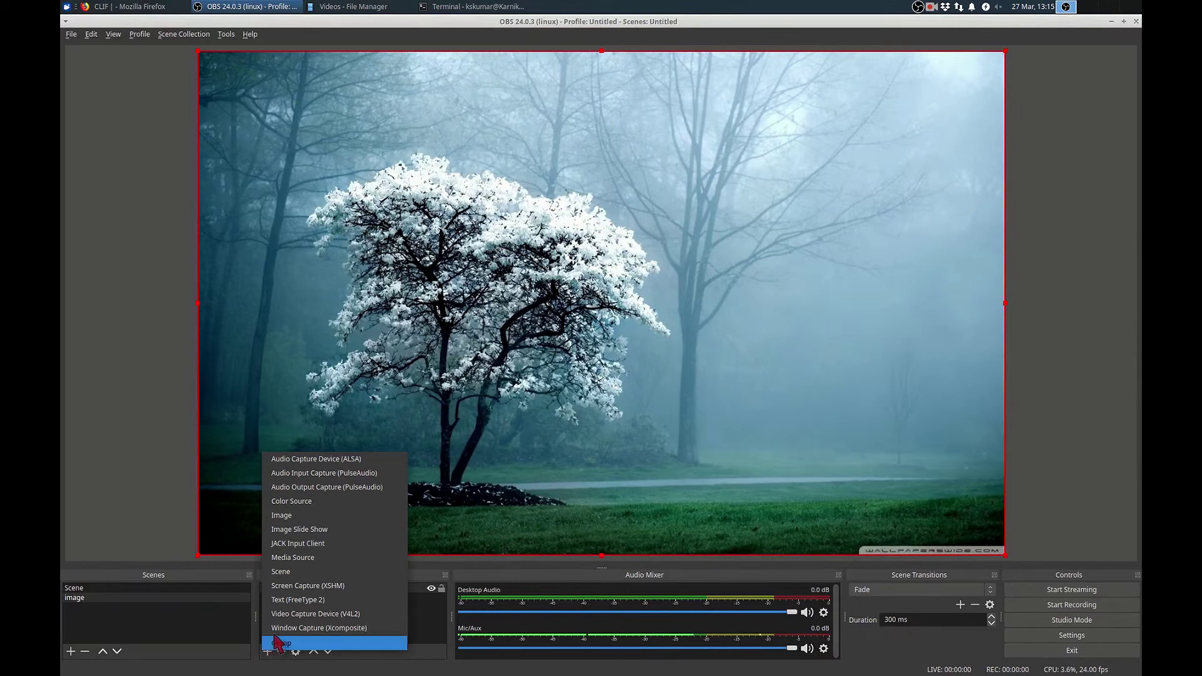
left_click(290, 616)
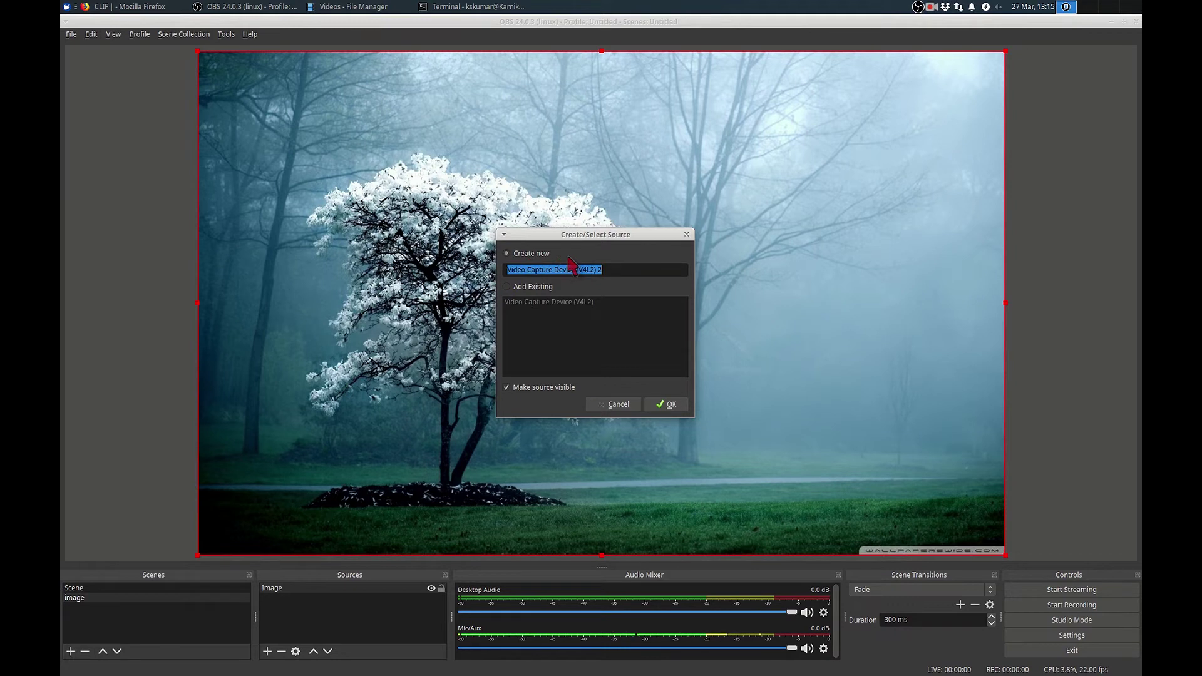
left_click(507, 286)
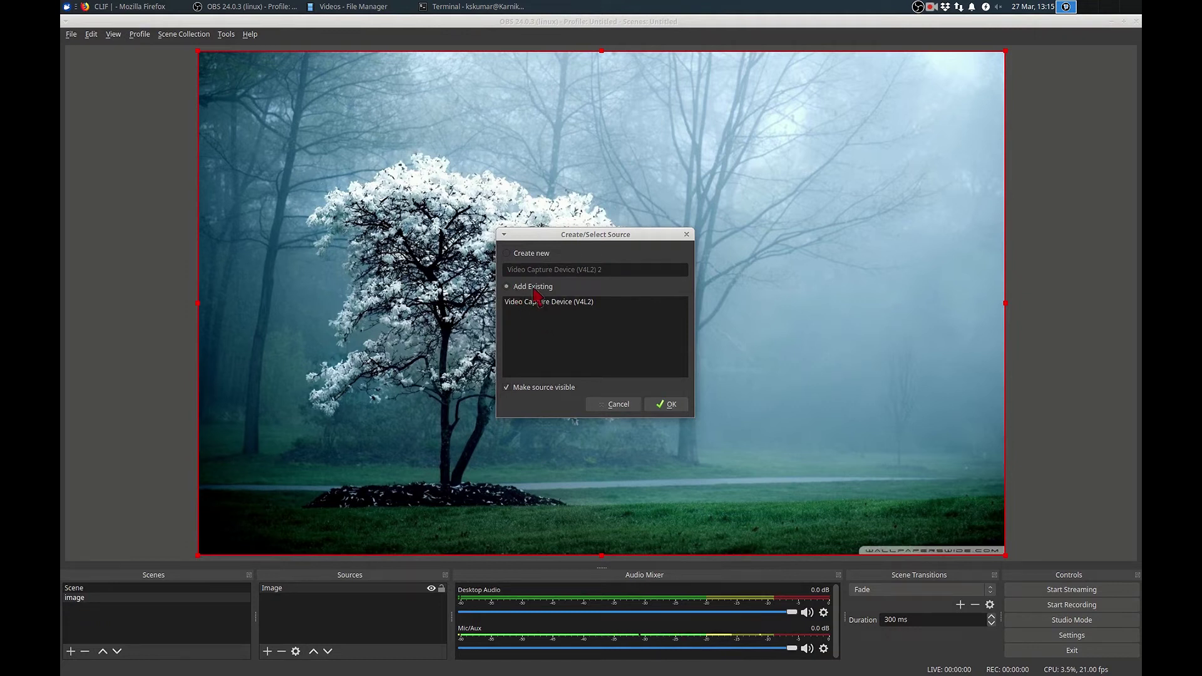
left_click(529, 303)
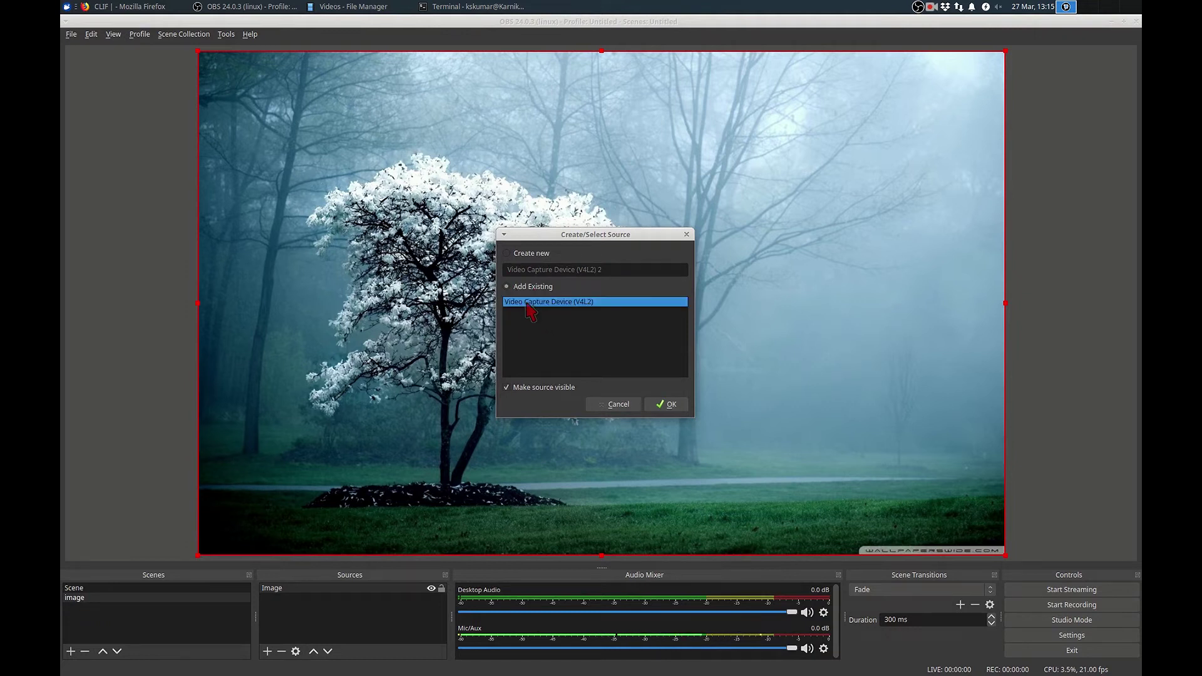
left_click(667, 404)
Move the webcam image to the lower-left corner of the image scene's canvas and flip it horizontally.
left_click_drag(368, 255, 355, 503)
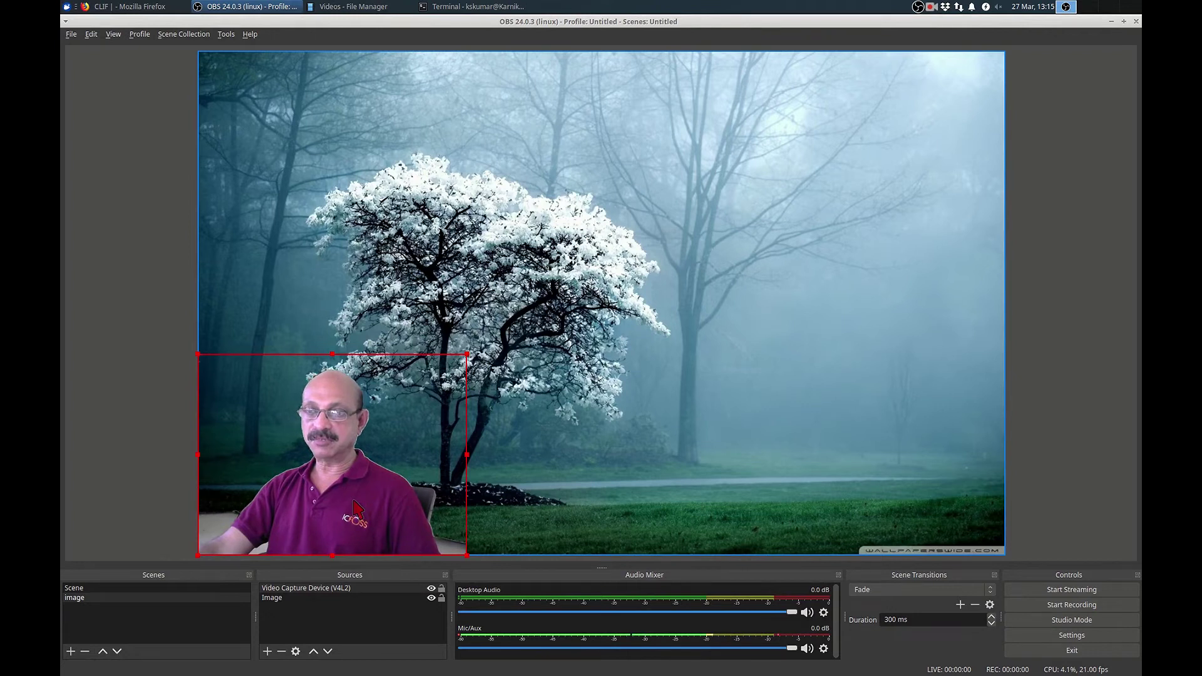
right_click(335, 459)
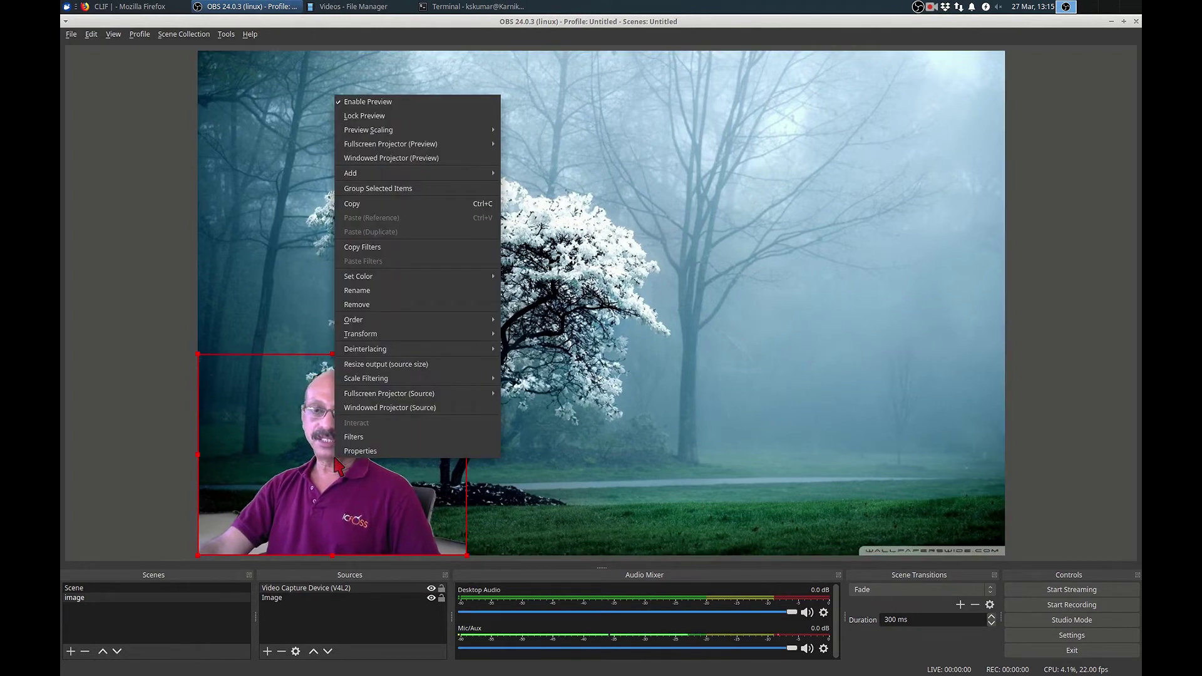
mouse_move(378, 338)
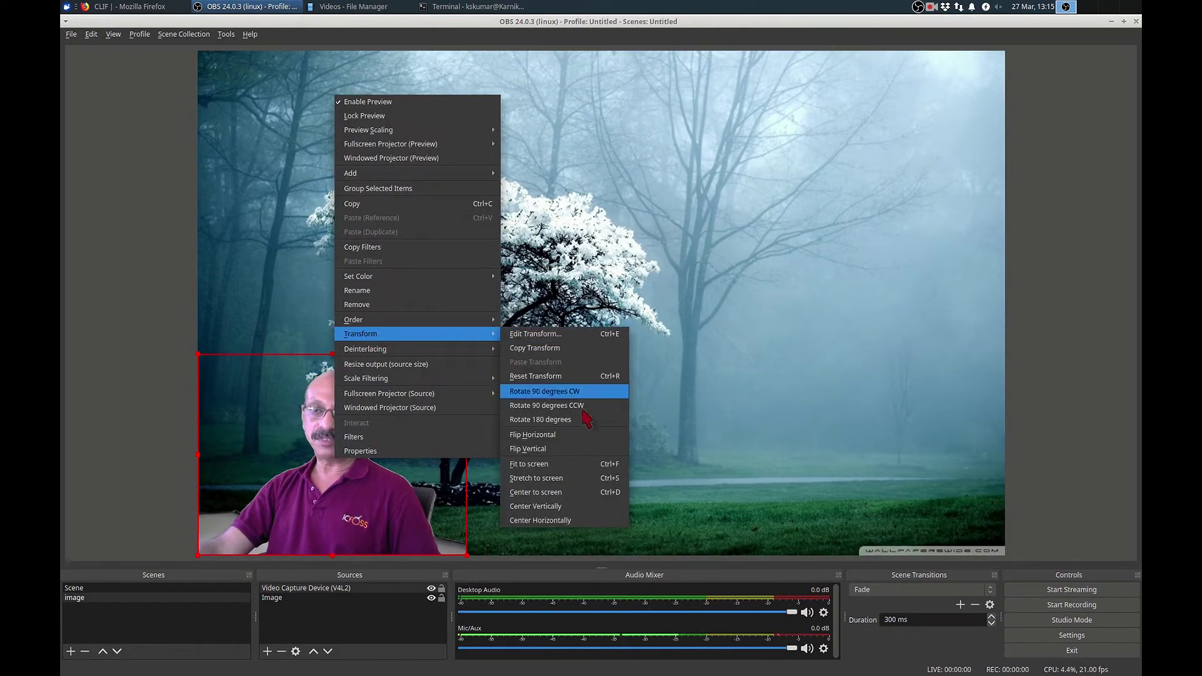
left_click(582, 434)
Realign the flipped webcam image with the canvas's lower-left corner and enlarge it proportionally from its upper-right corner.
left_click_drag(423, 496, 434, 474)
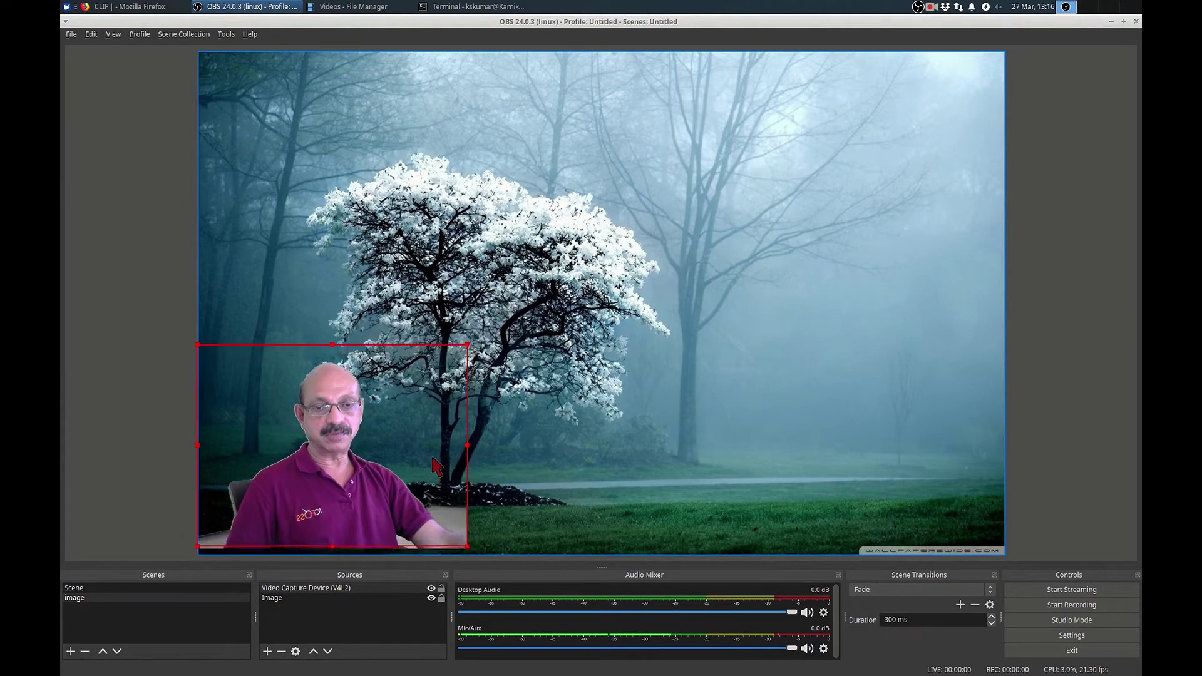
mouse_move(467, 361)
left_mouse_down()
mouse_move(492, 337)
mouse_move(485, 366)
mouse_move(488, 351)
mouse_move(432, 354)
mouse_move(466, 358)
left_mouse_up()
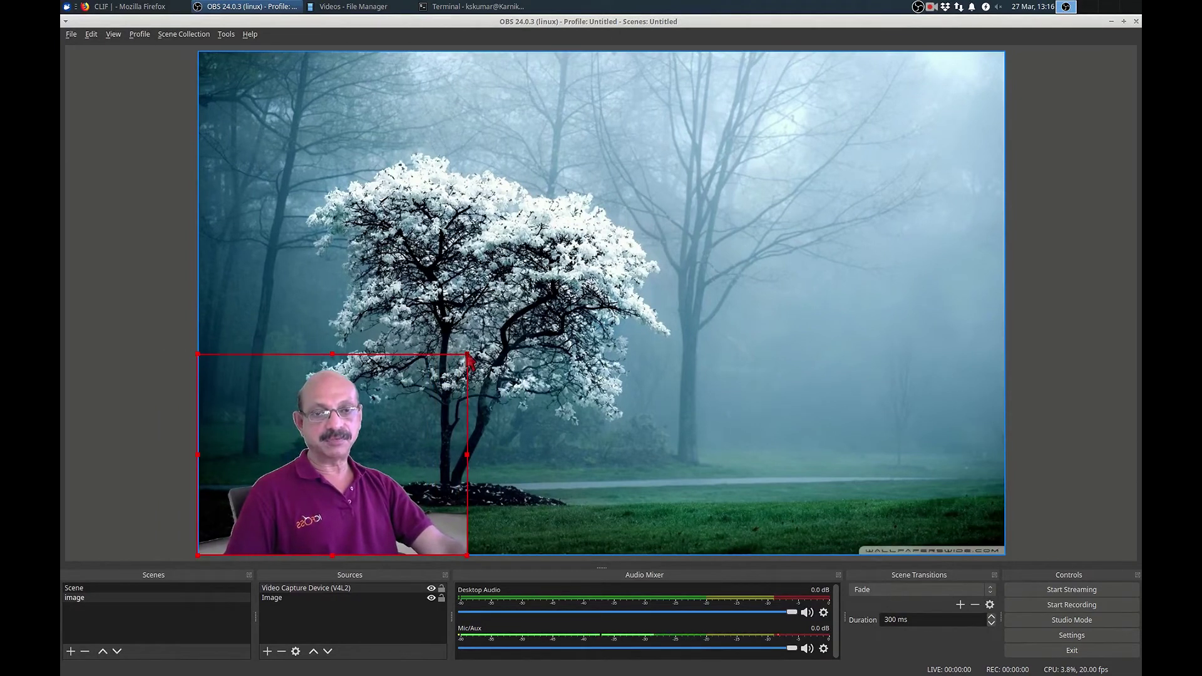
left_click_drag(468, 354, 493, 319)
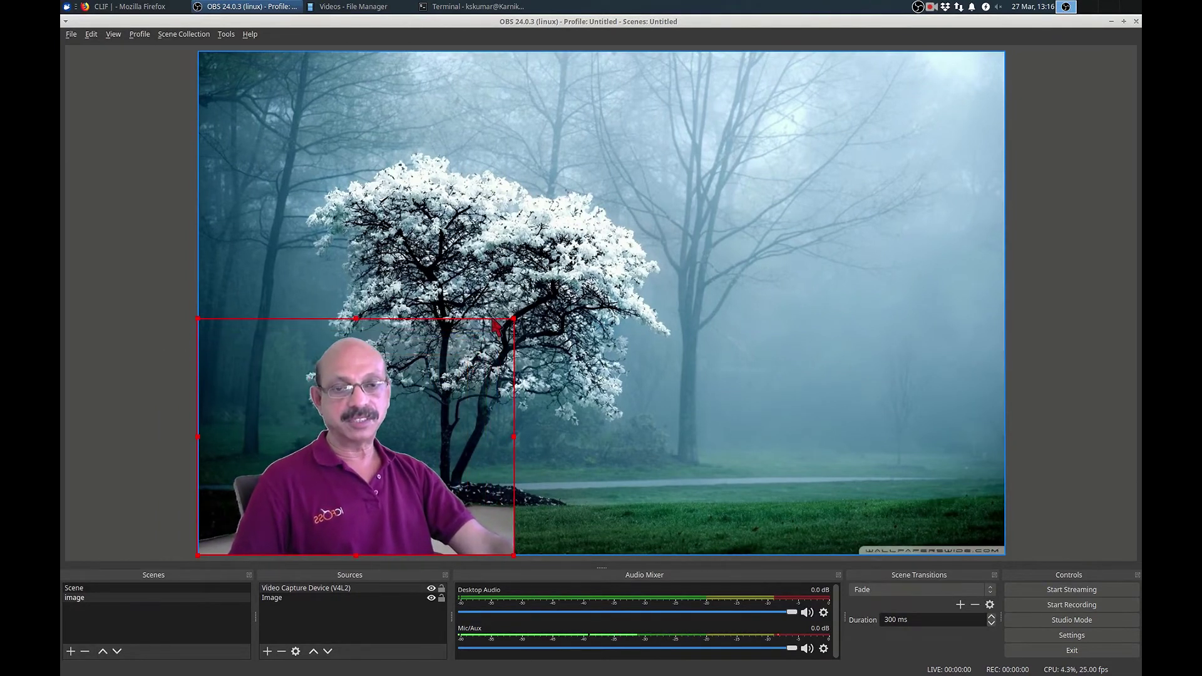
Alternate between the Scene and image scenes to preview how the Fade transition switches them.
left_click(166, 588)
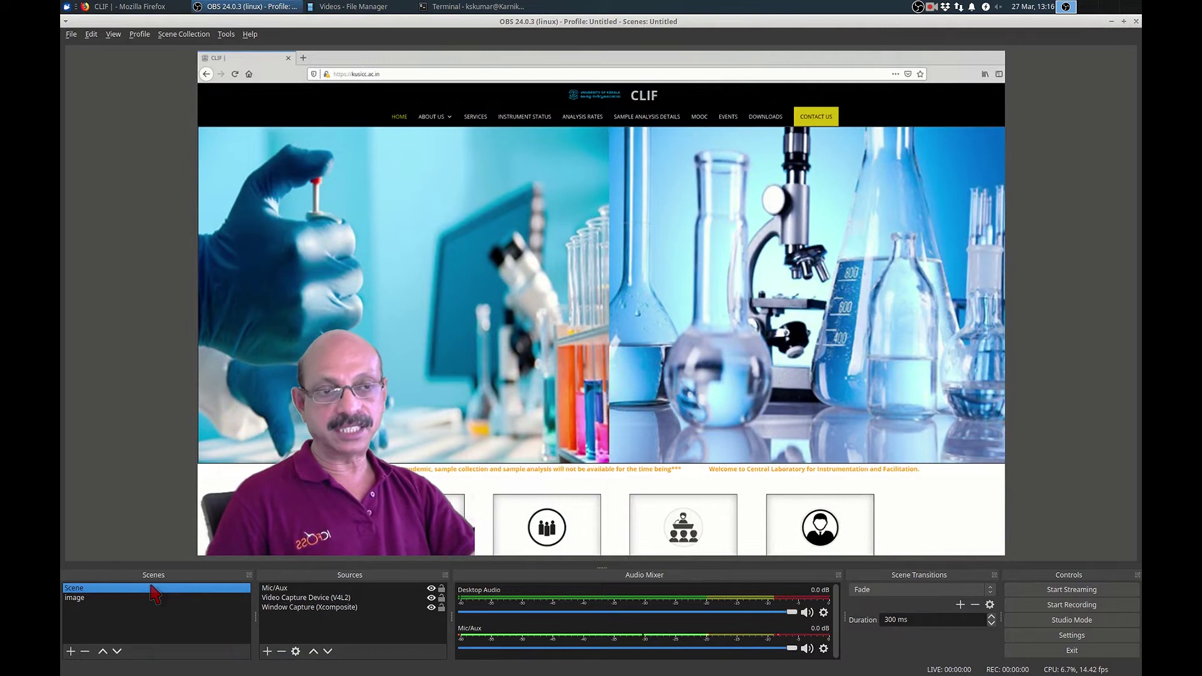
left_click(155, 601)
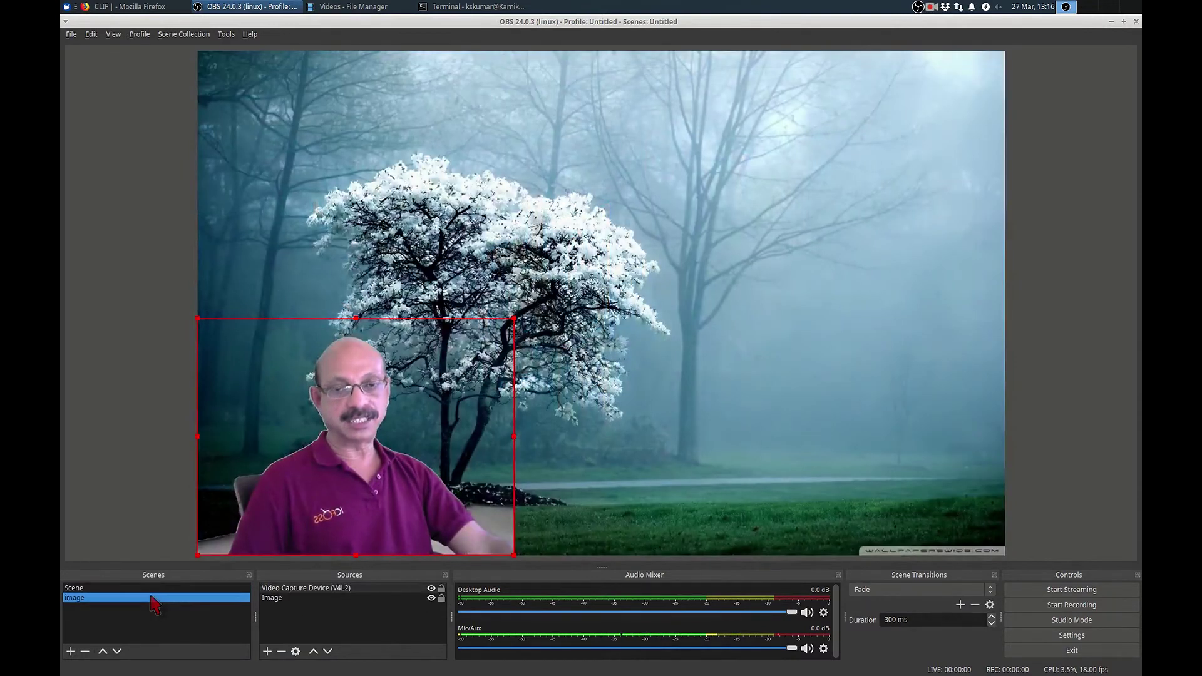
left_click(158, 588)
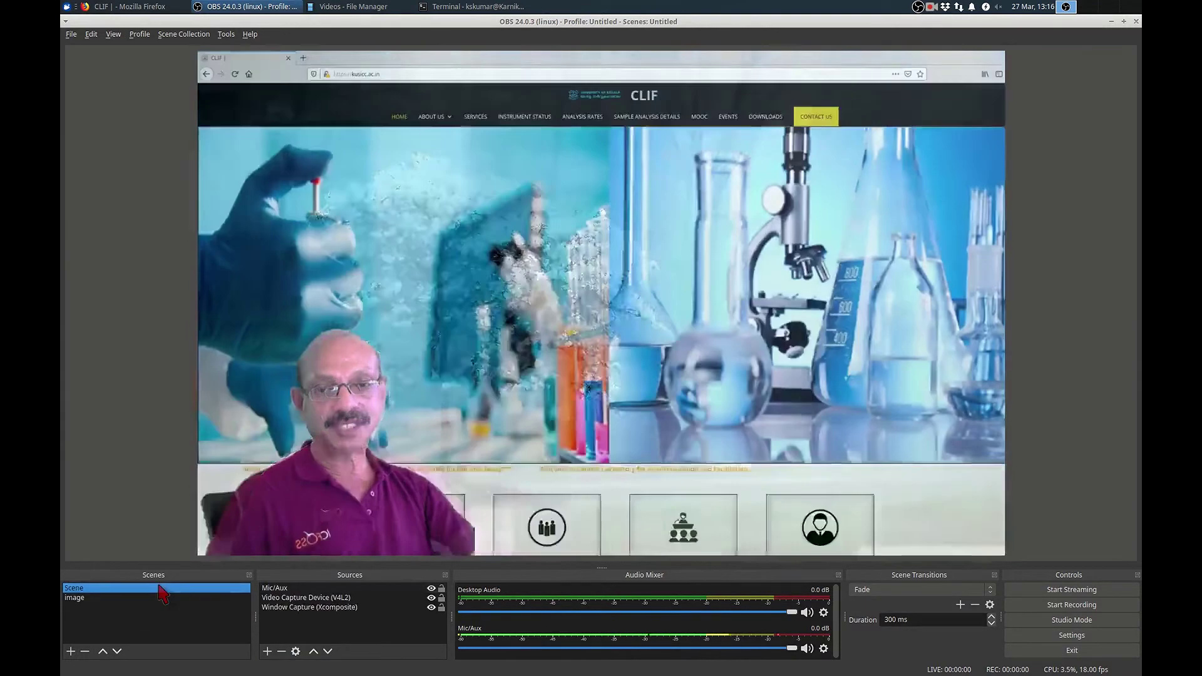
left_click(155, 598)
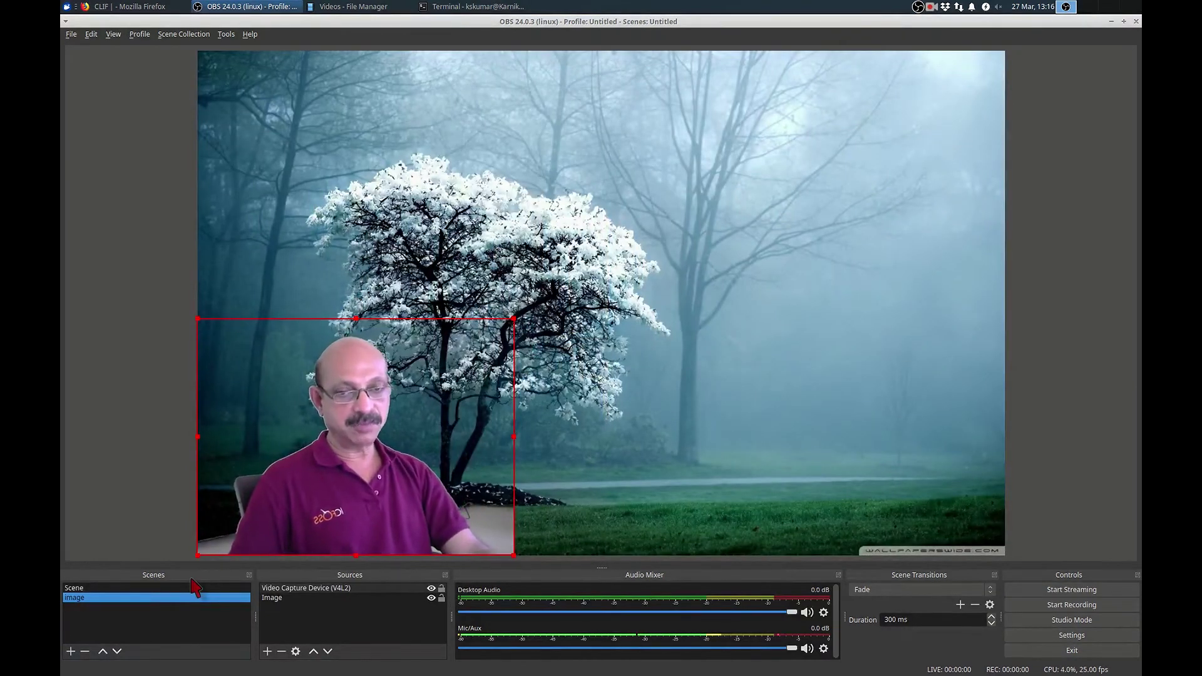
left_click(196, 587)
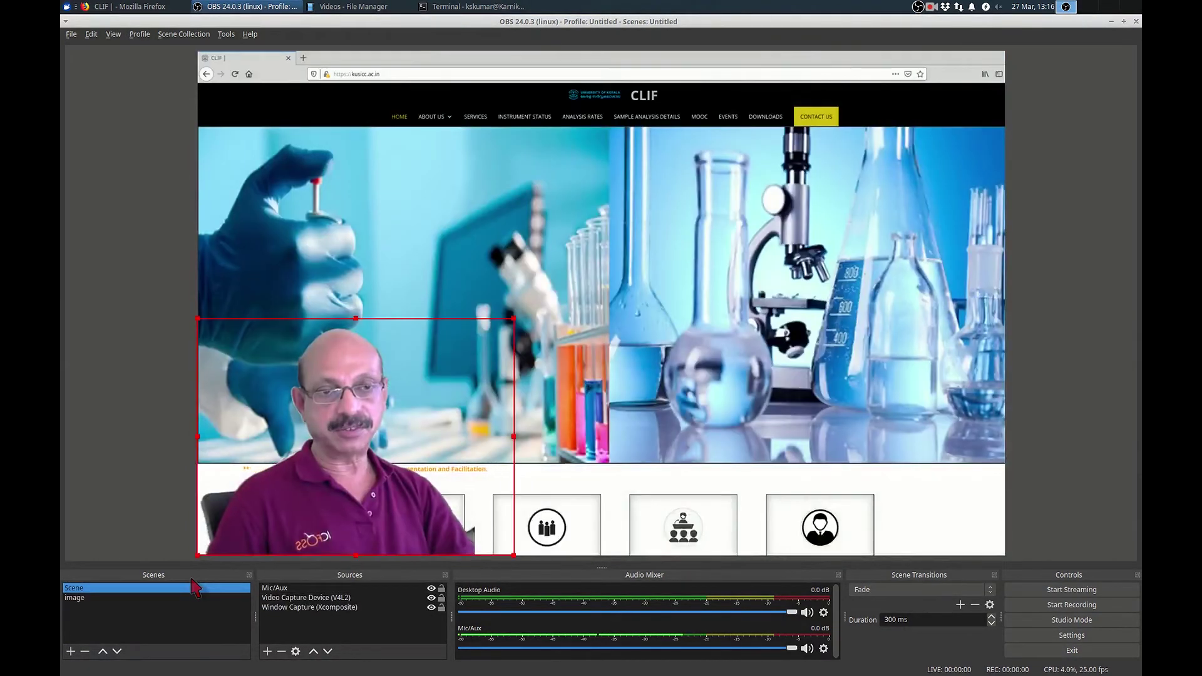
key("Down")
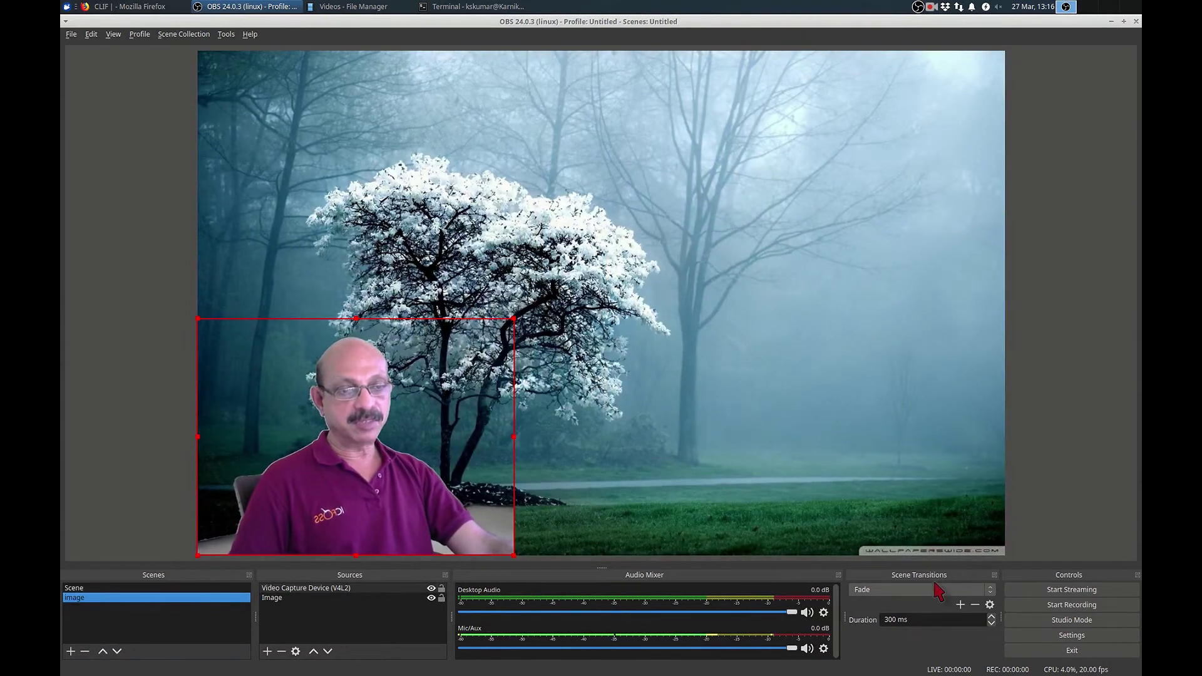
Add a Luma Wipe scene transition, keeping its default name, the Linear Horizontal image and 0.03 softness.
left_click(938, 598)
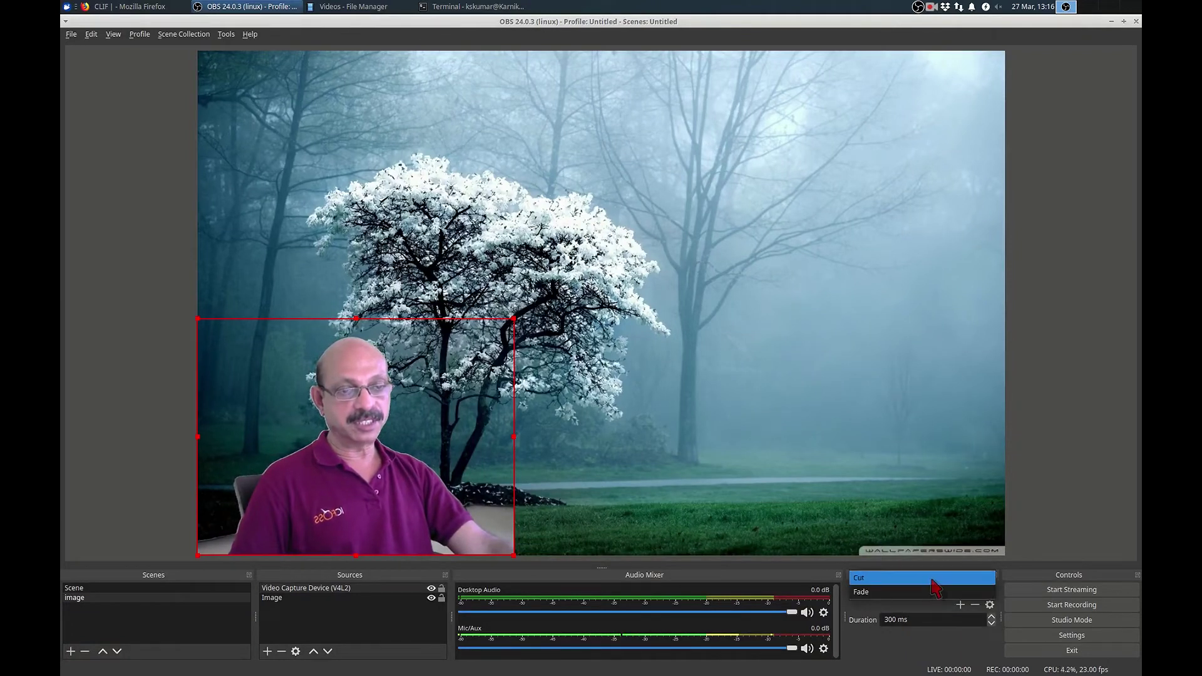
left_click(938, 592)
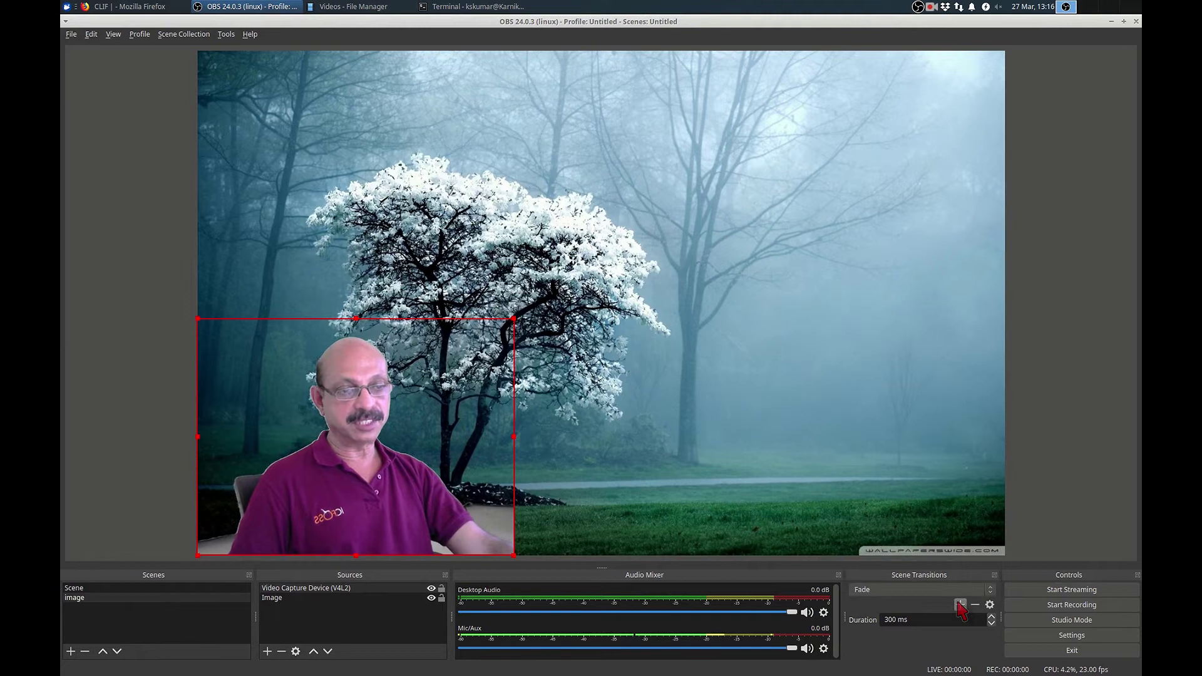
left_click(959, 604)
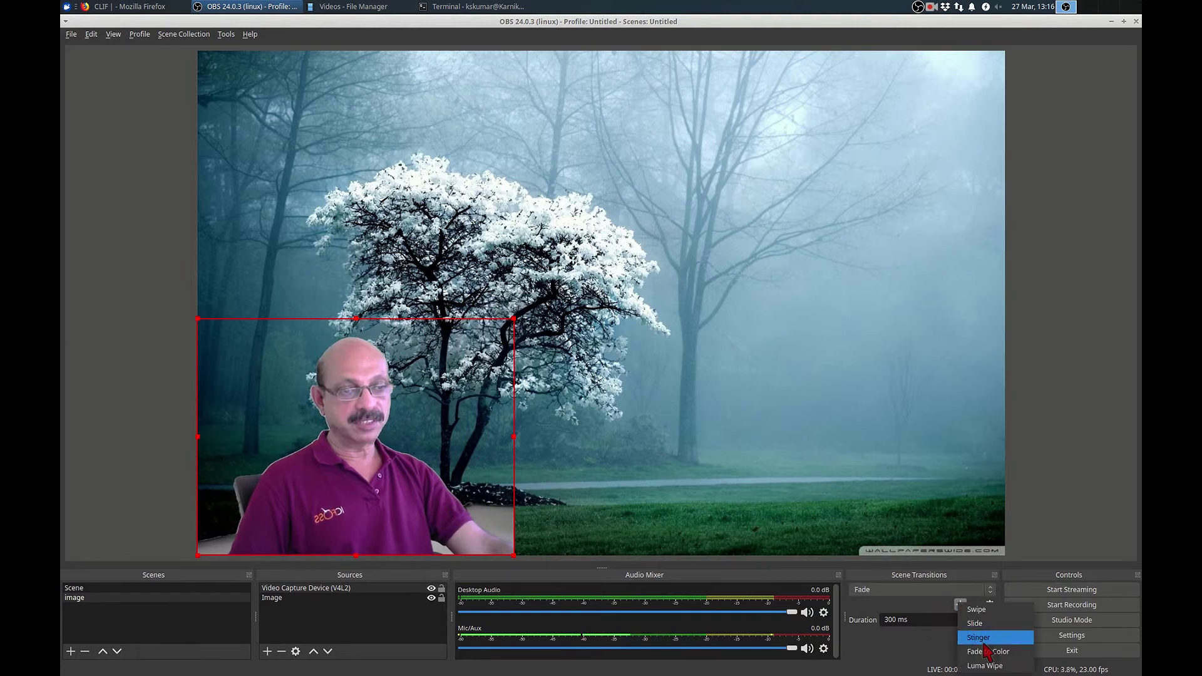
left_click(1024, 664)
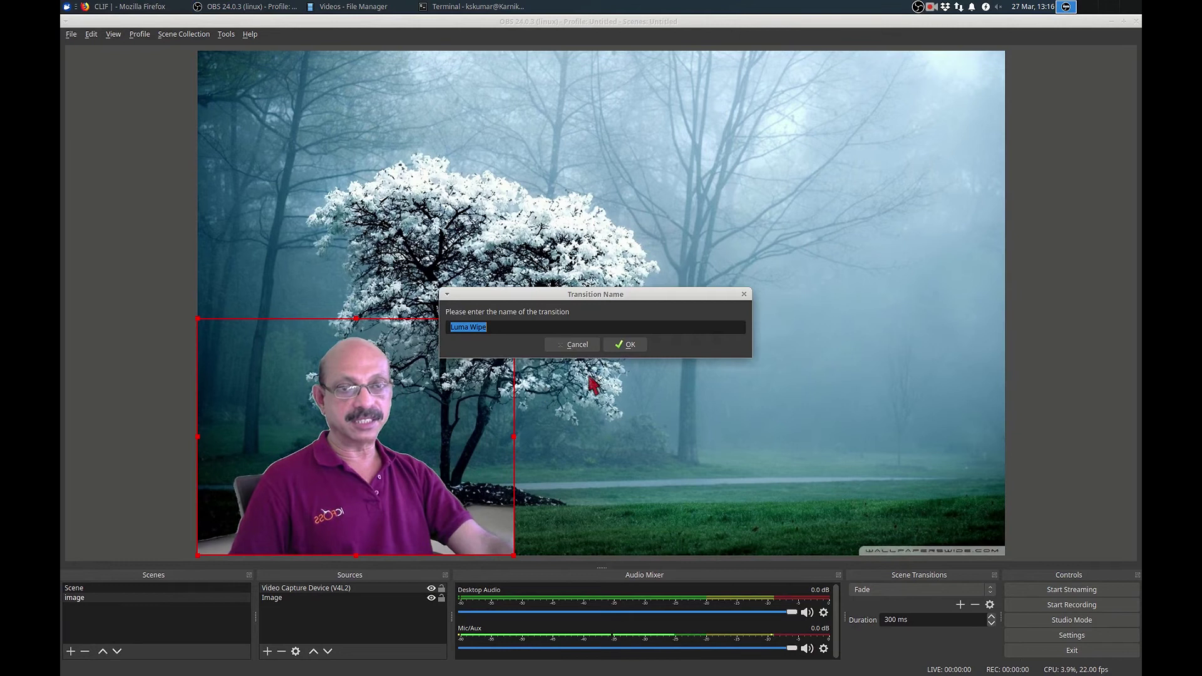
left_click(626, 345)
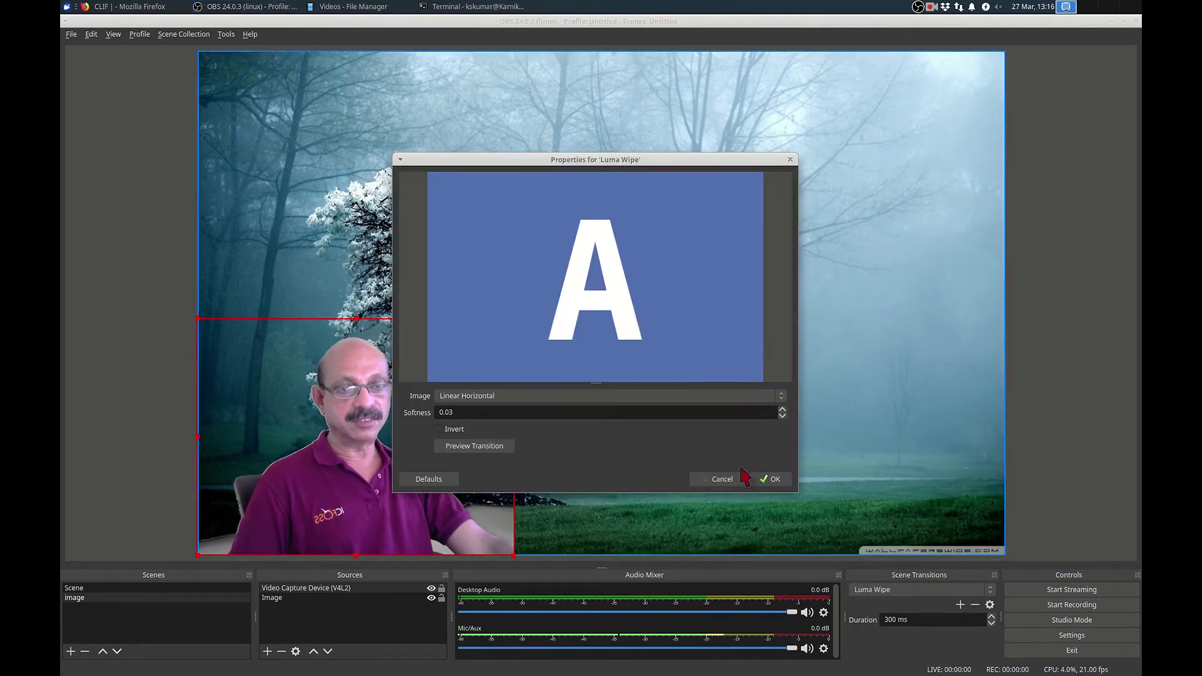
left_click(773, 479)
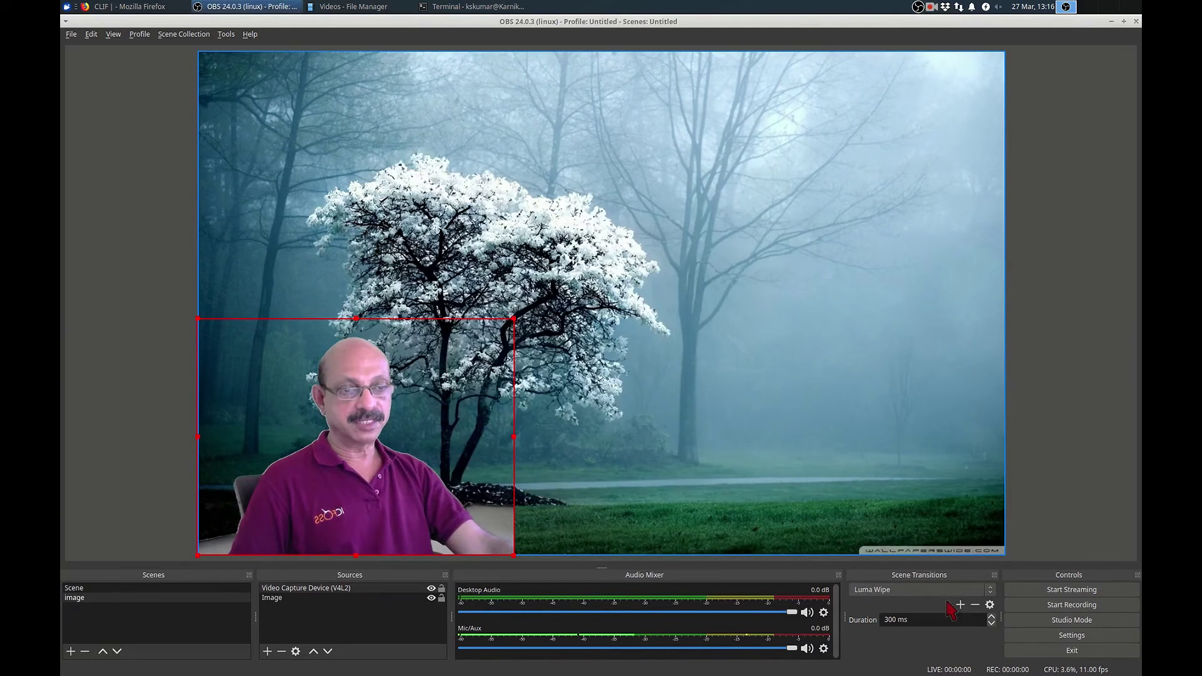
Switch between the two scenes to preview the Luma Wipe transition.
left_click(106, 588)
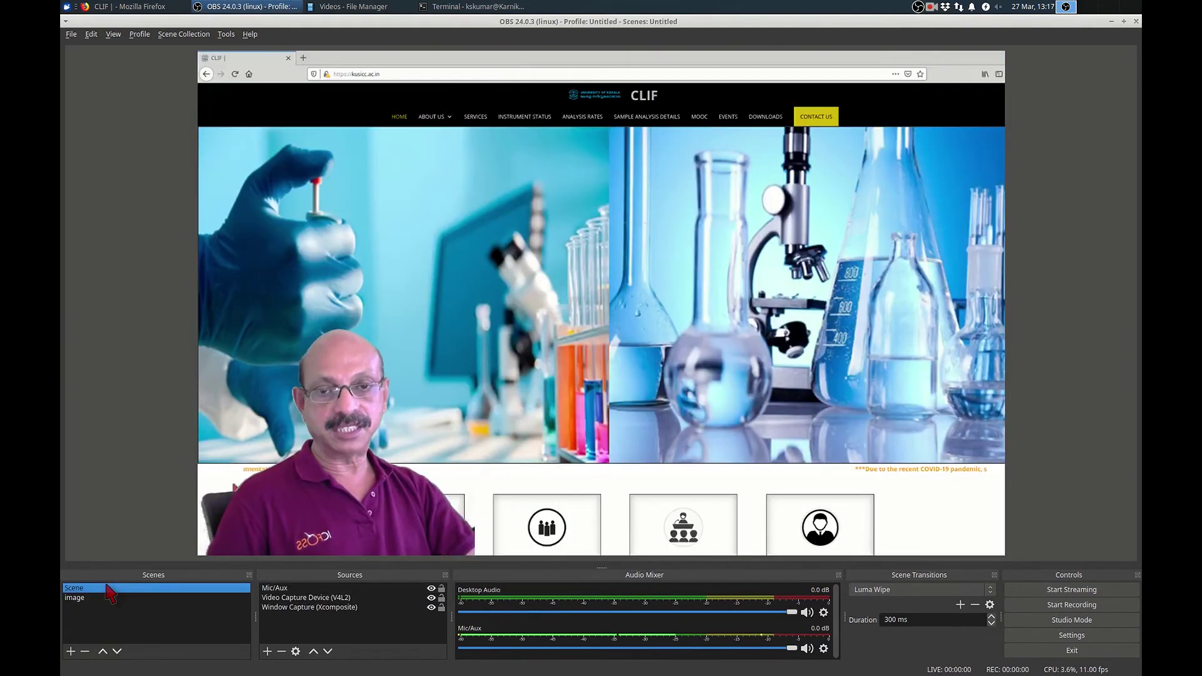
left_click(110, 598)
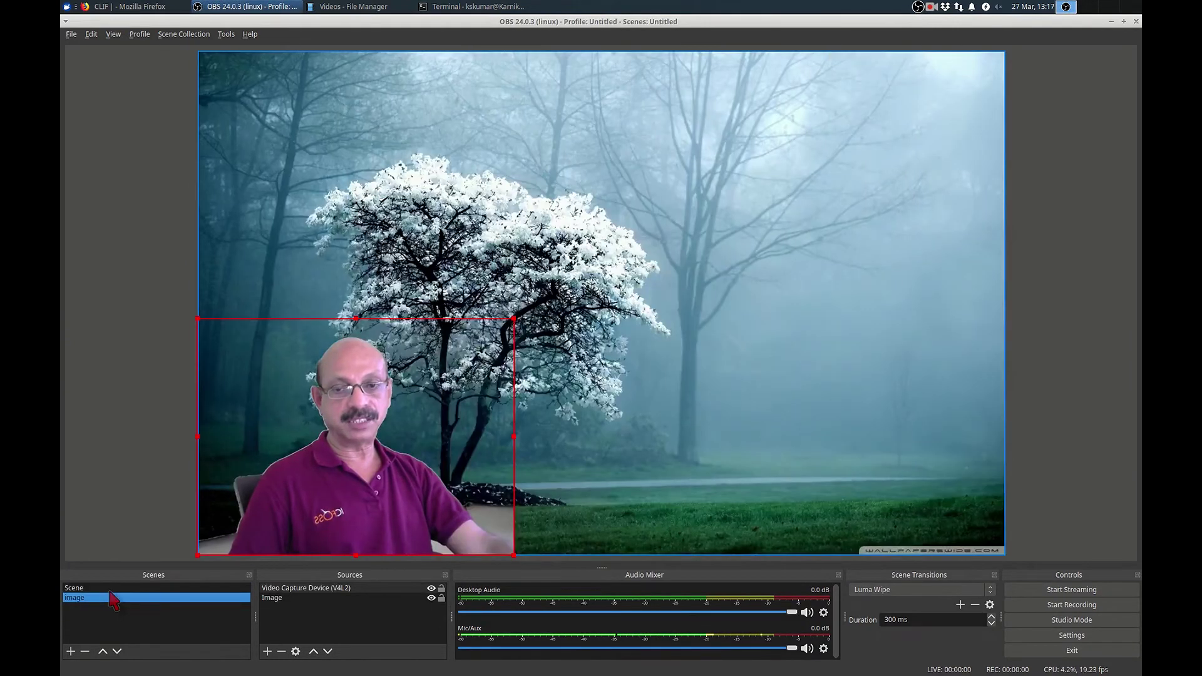
left_click(111, 588)
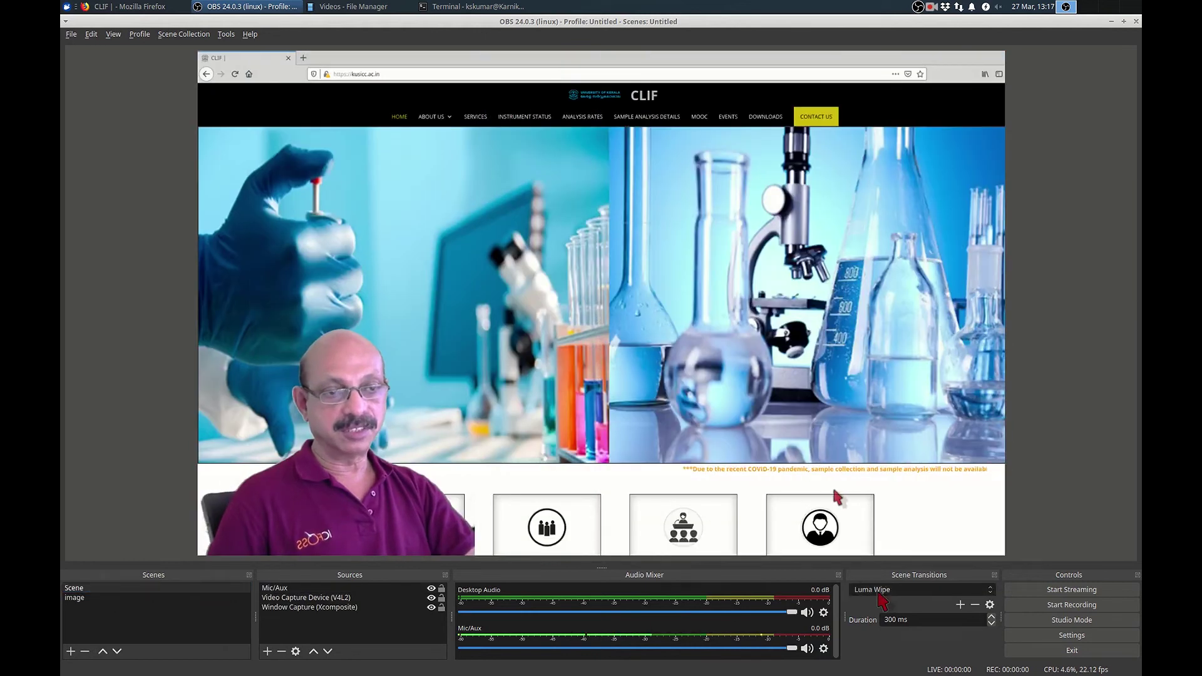
Set the scene transition back to Fade and alternate between the two scenes to check it, ending on the image scene.
left_click(878, 589)
left_click(877, 577)
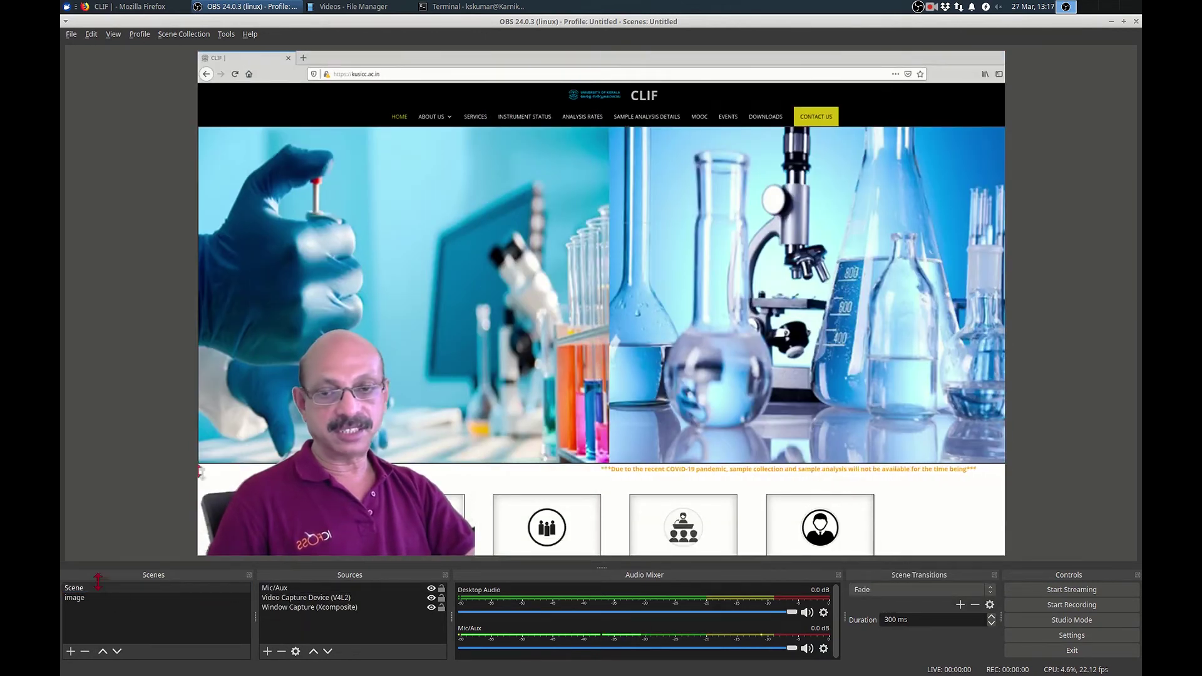
left_click(119, 598)
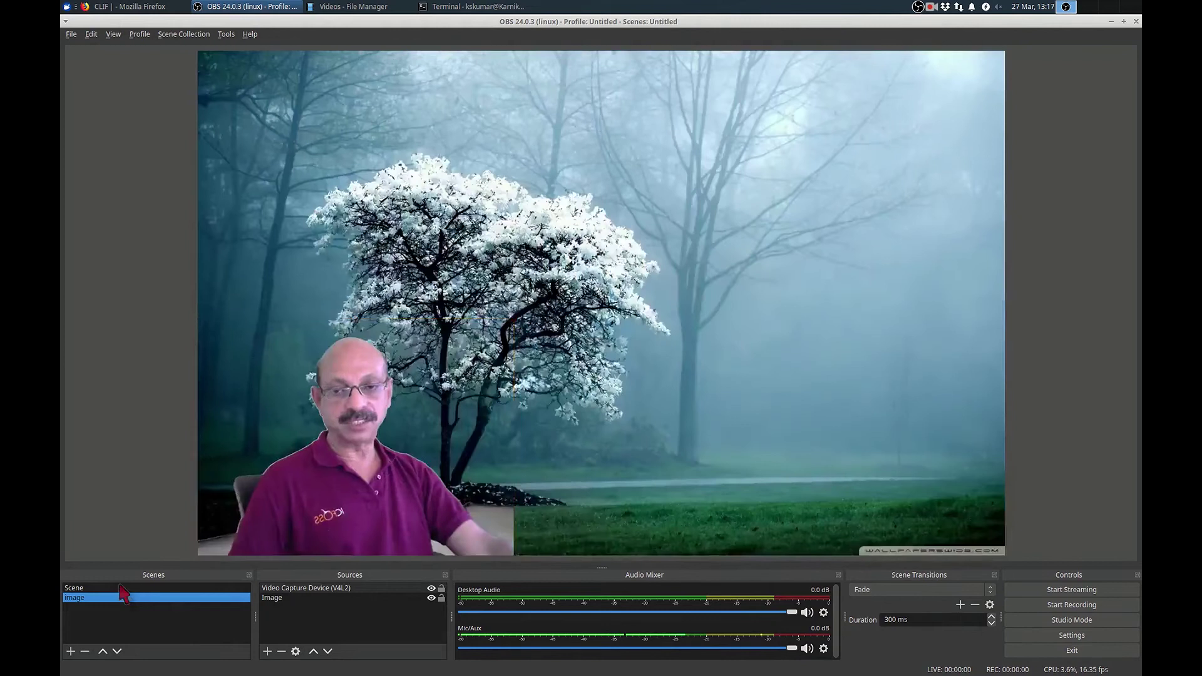
left_click(123, 589)
left_click(117, 598)
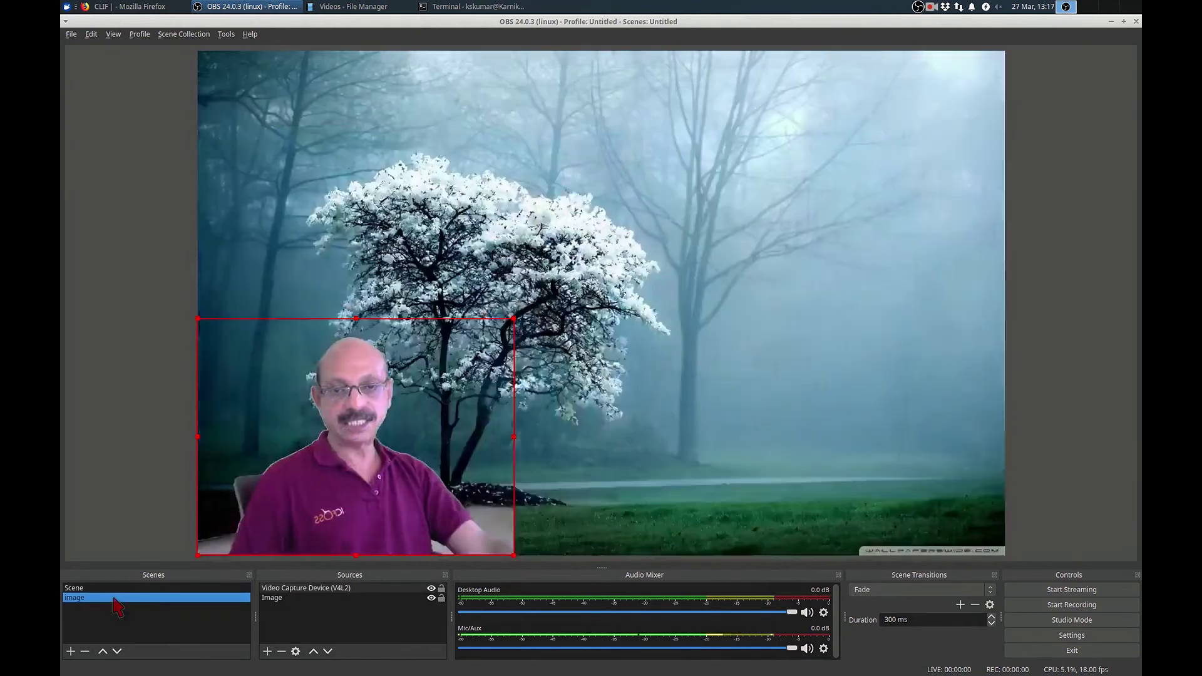
left_click(116, 589)
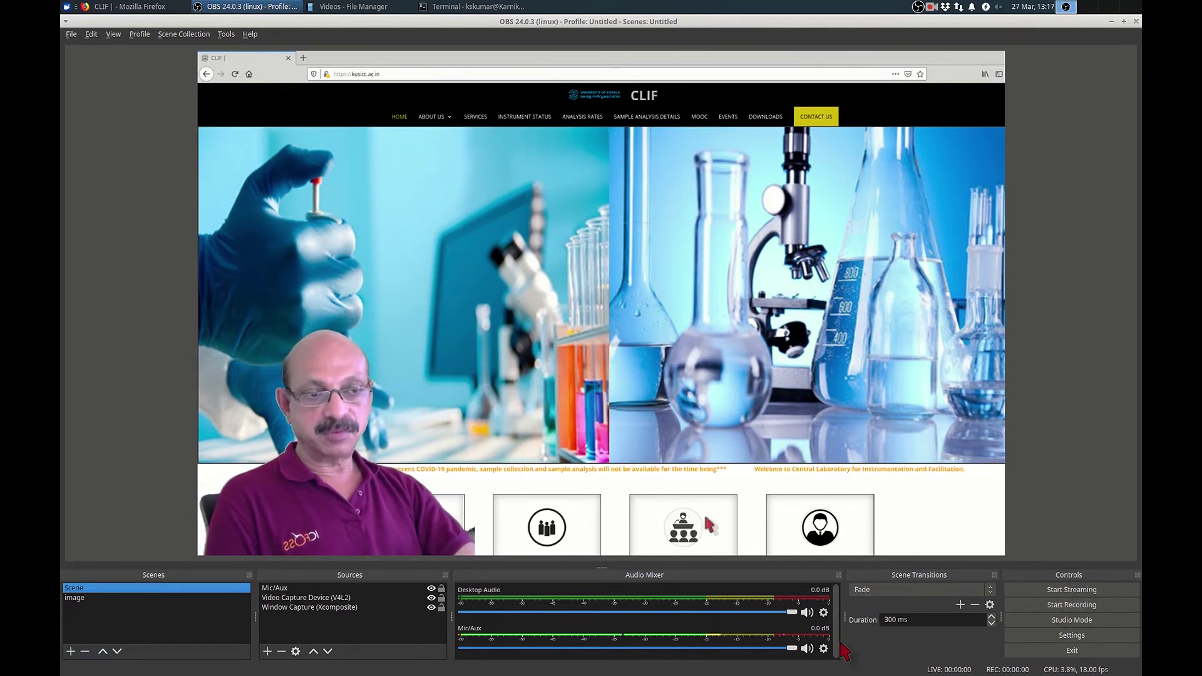
left_click(178, 596)
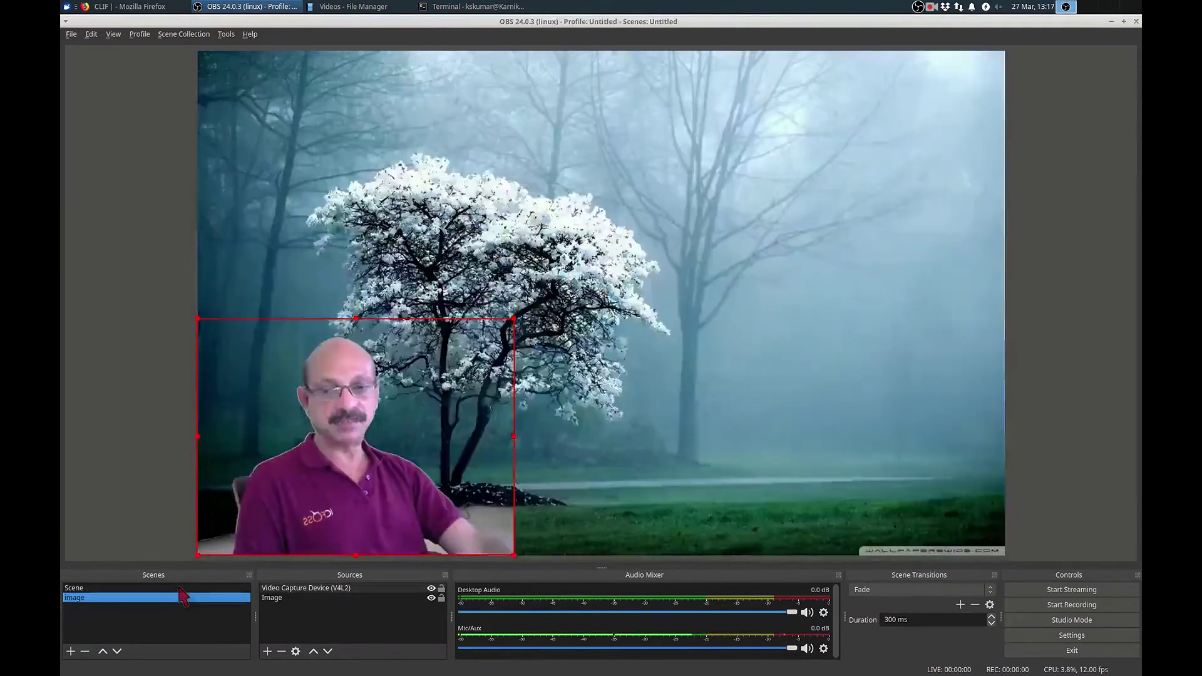
left_click(179, 589)
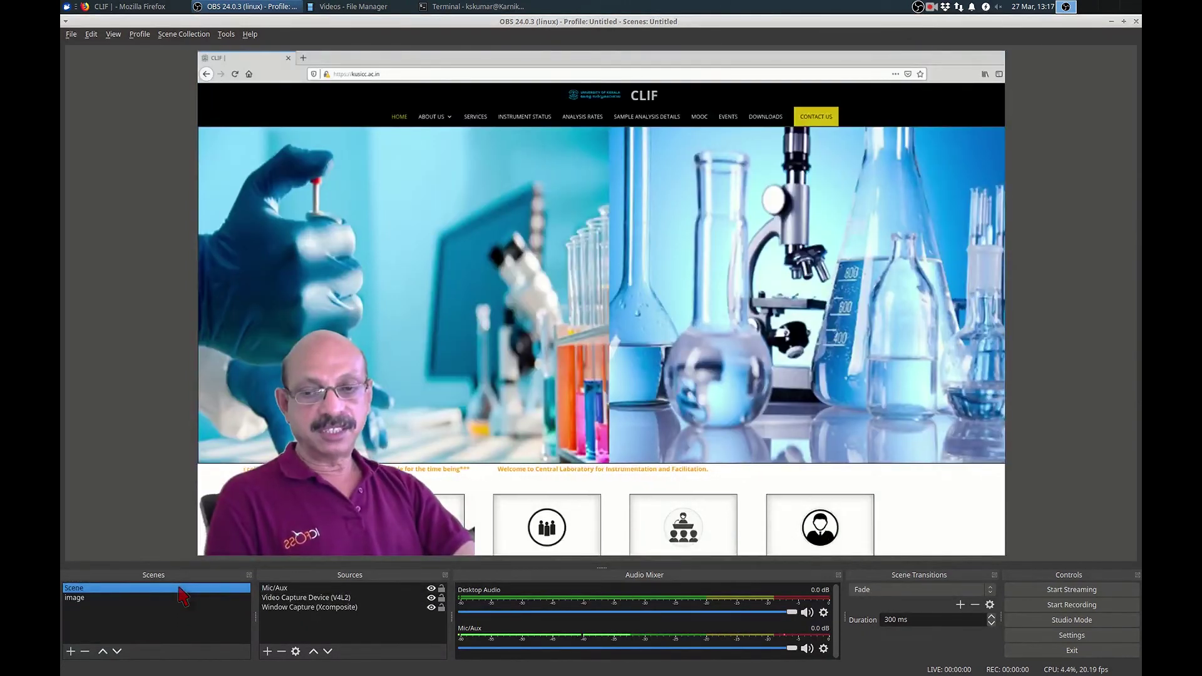
left_click(172, 598)
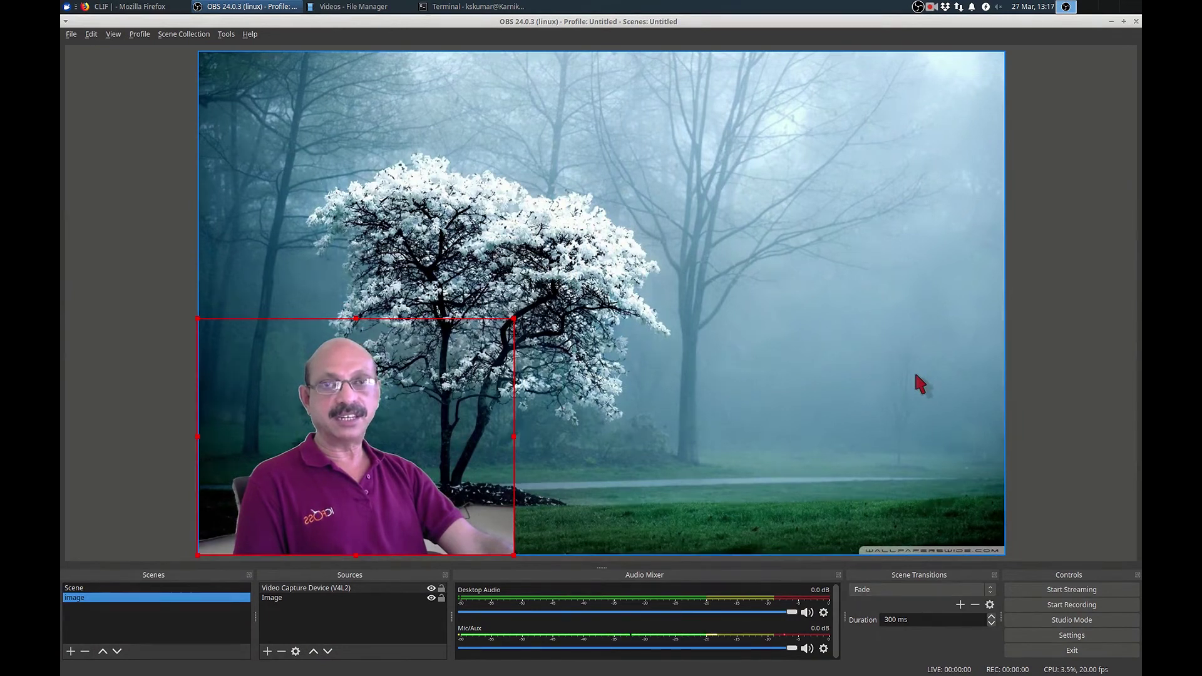
Add a new Image source named Image 2 to the image scene, showing dfs.png from the GoogleClassRoom/obs folder.
left_click(268, 652)
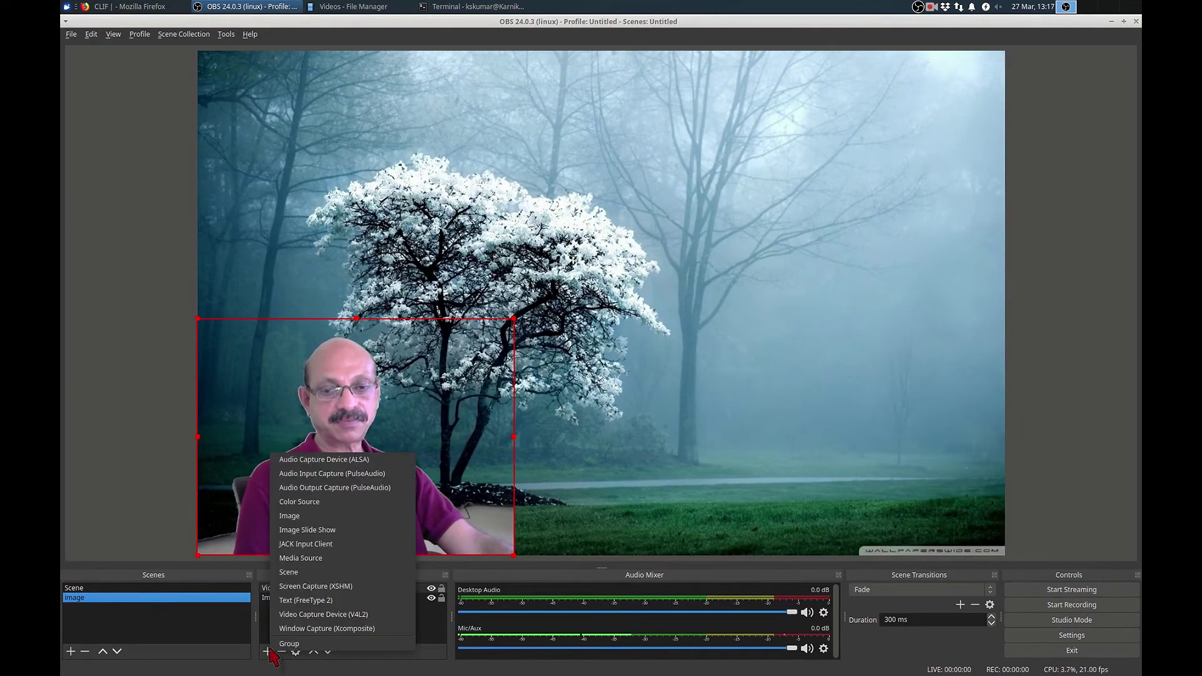
left_click(326, 514)
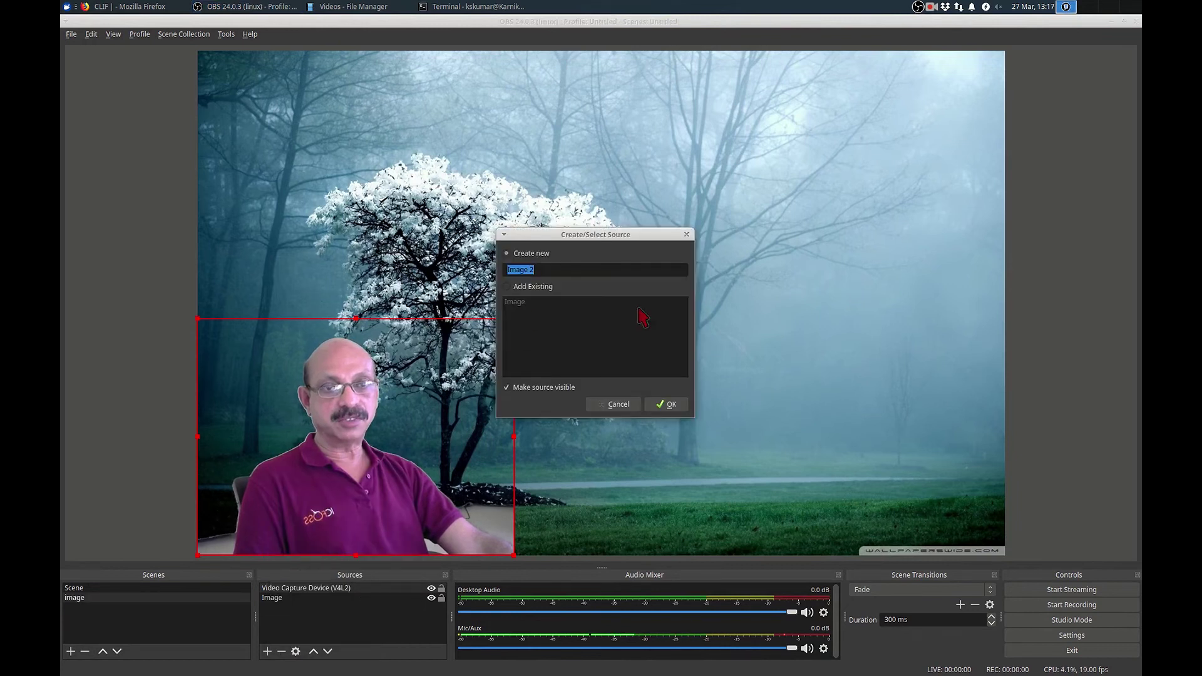
left_click(666, 407)
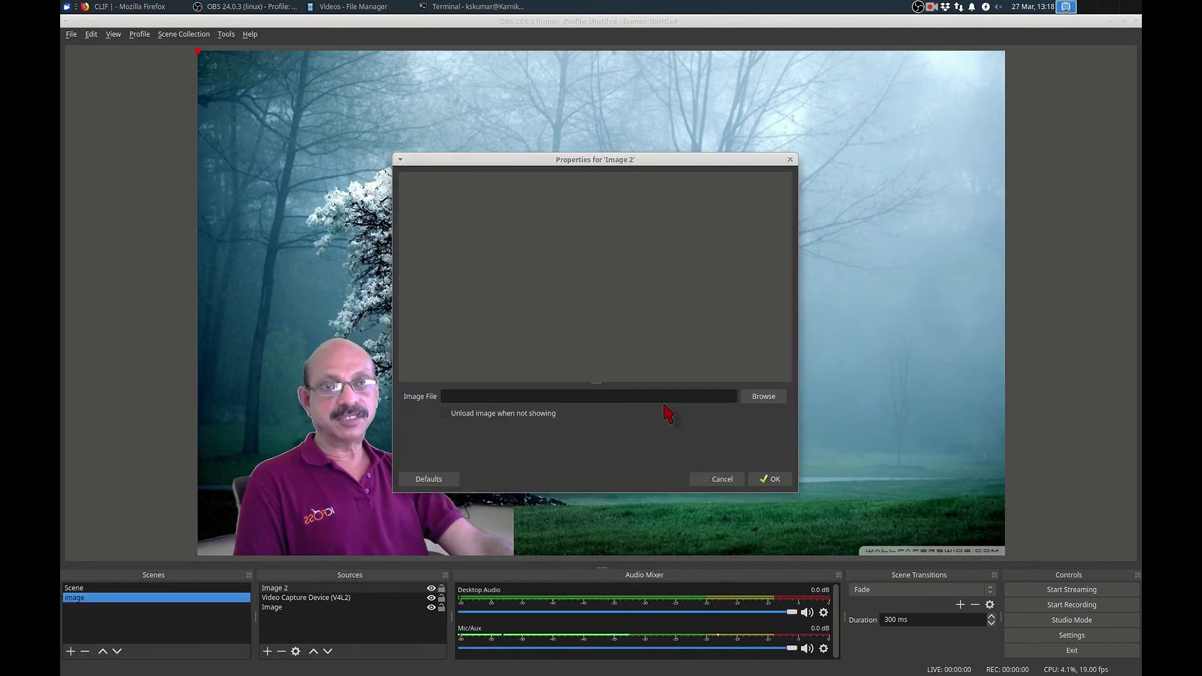
left_click(765, 396)
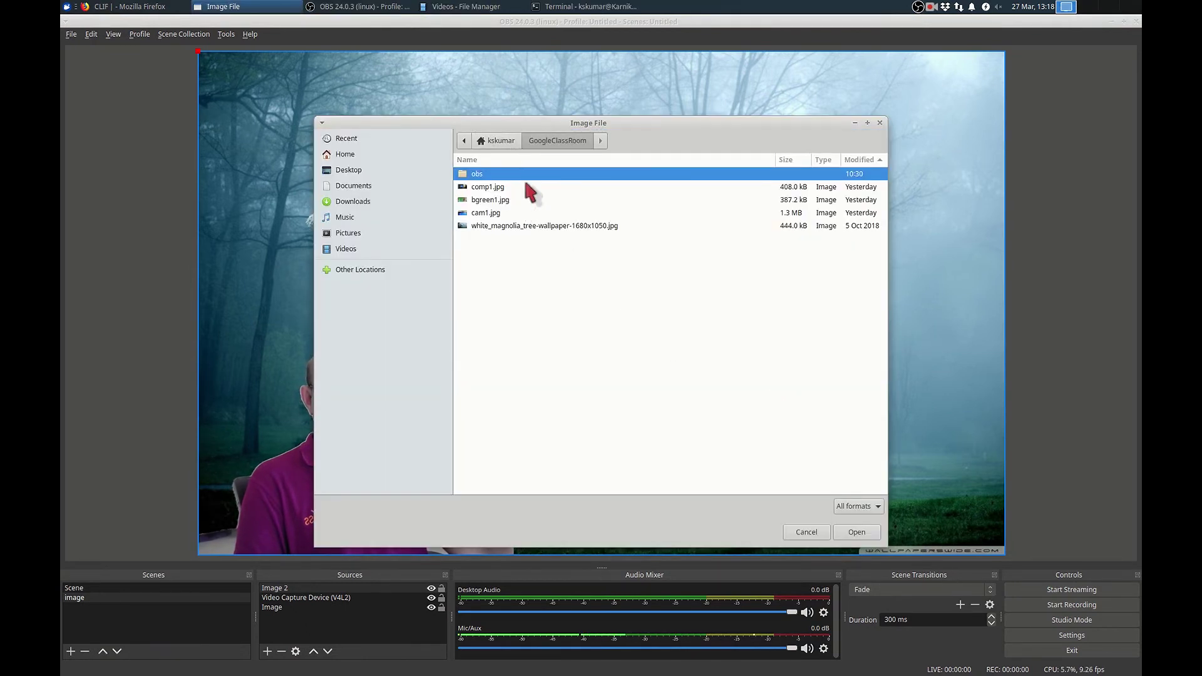
double_click(499, 175)
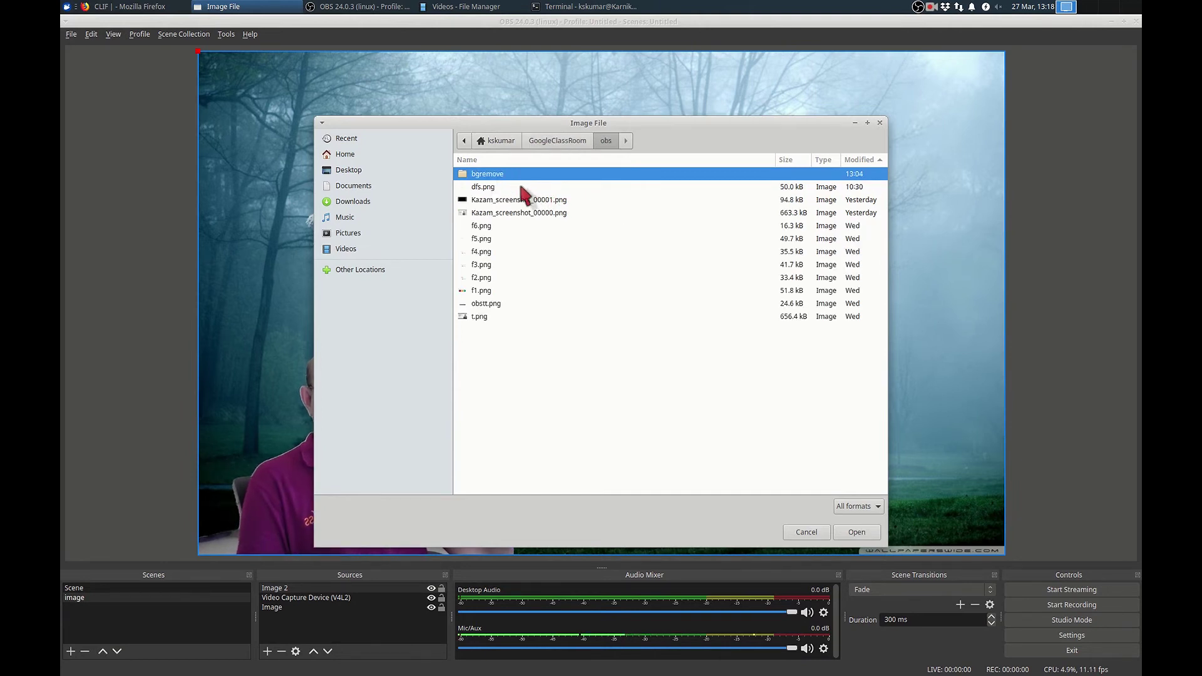
left_click(498, 187)
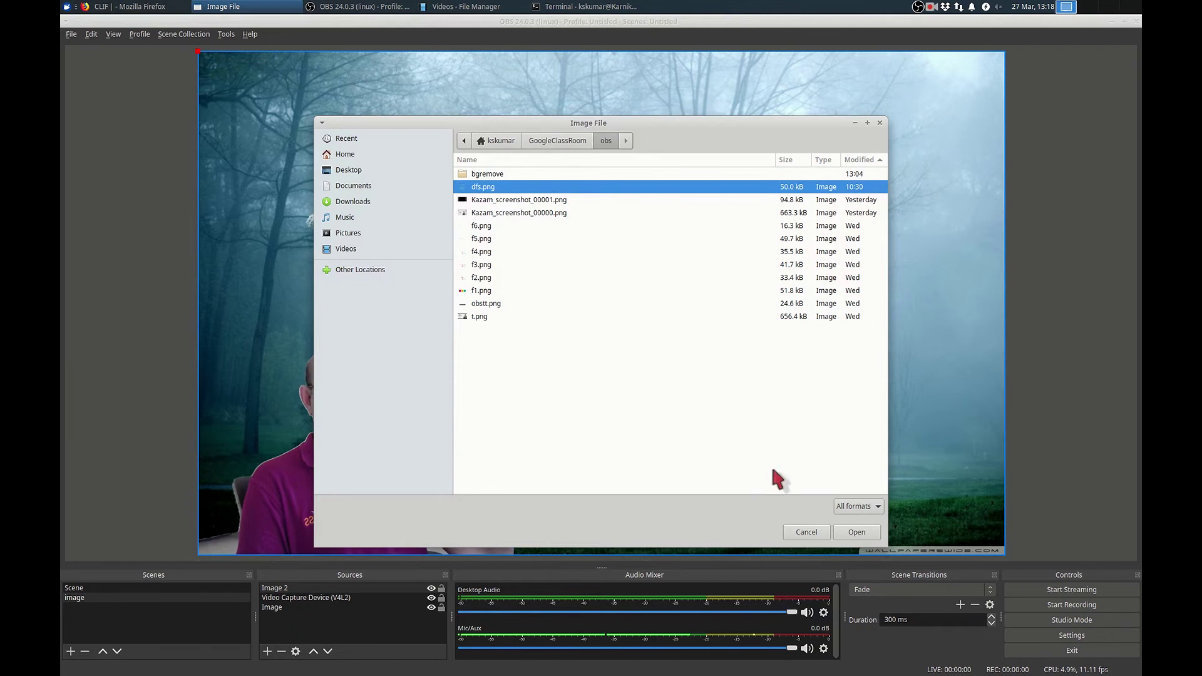
left_click(855, 532)
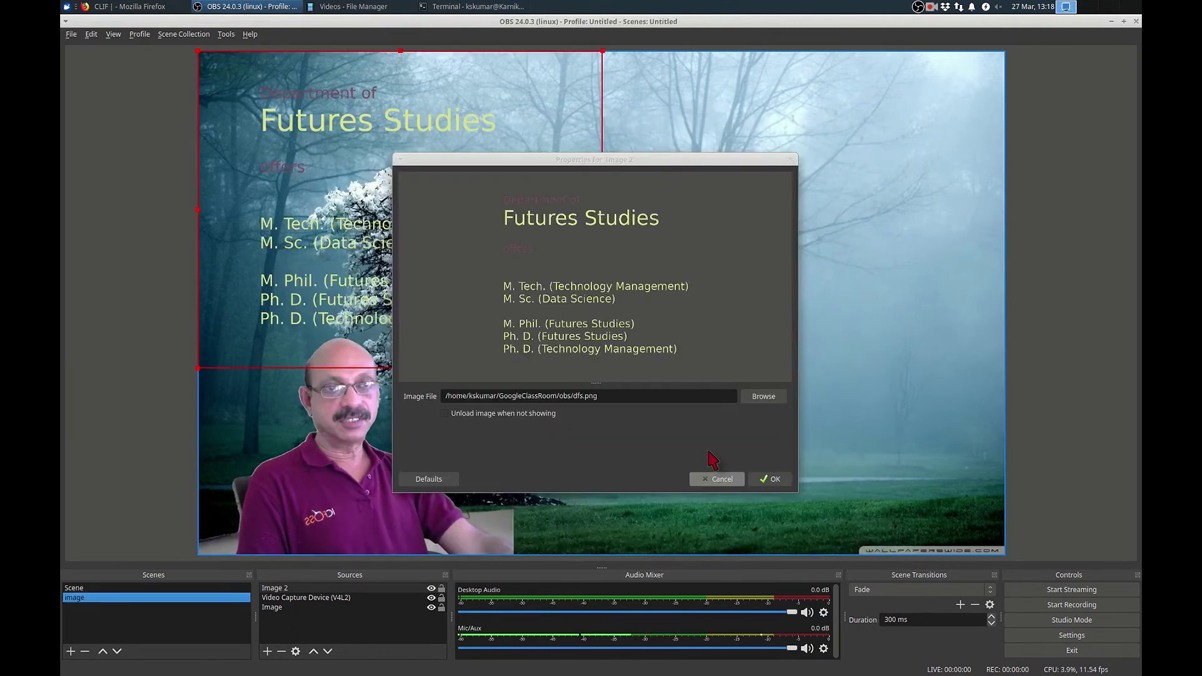
left_click(775, 480)
Move the Futures Studies text image to the lower-right corner of the image scene's canvas.
left_click_drag(391, 272, 778, 447)
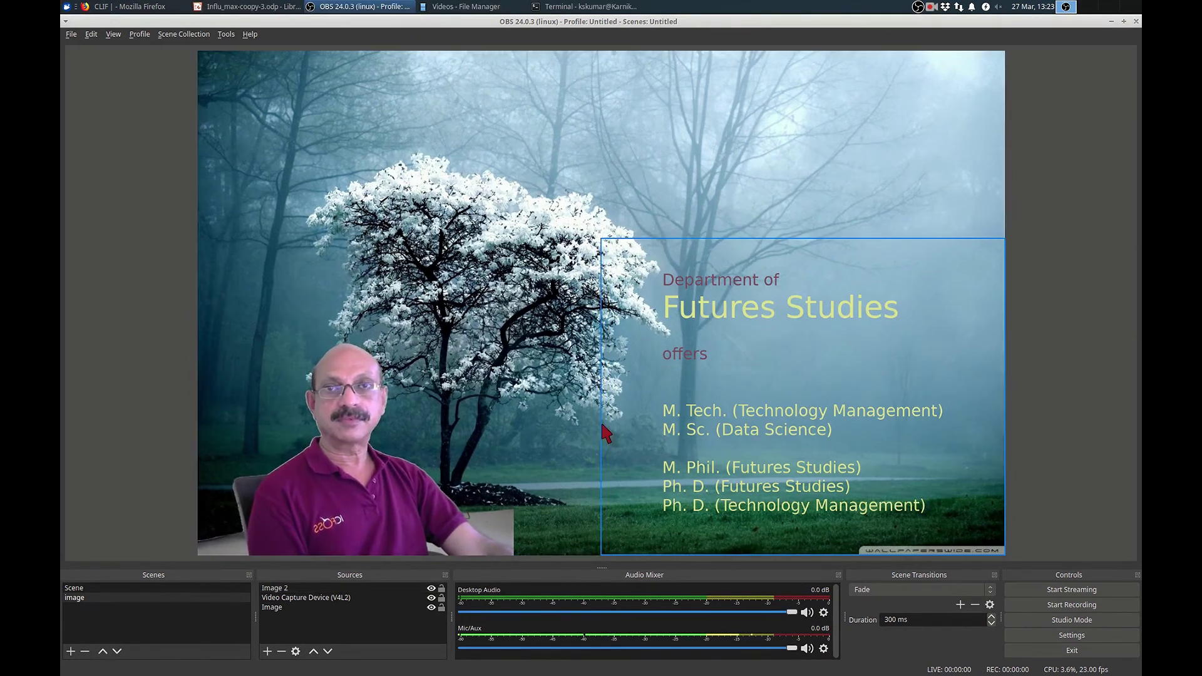
left_click(361, 512)
left_click(931, 394)
left_click(232, 546)
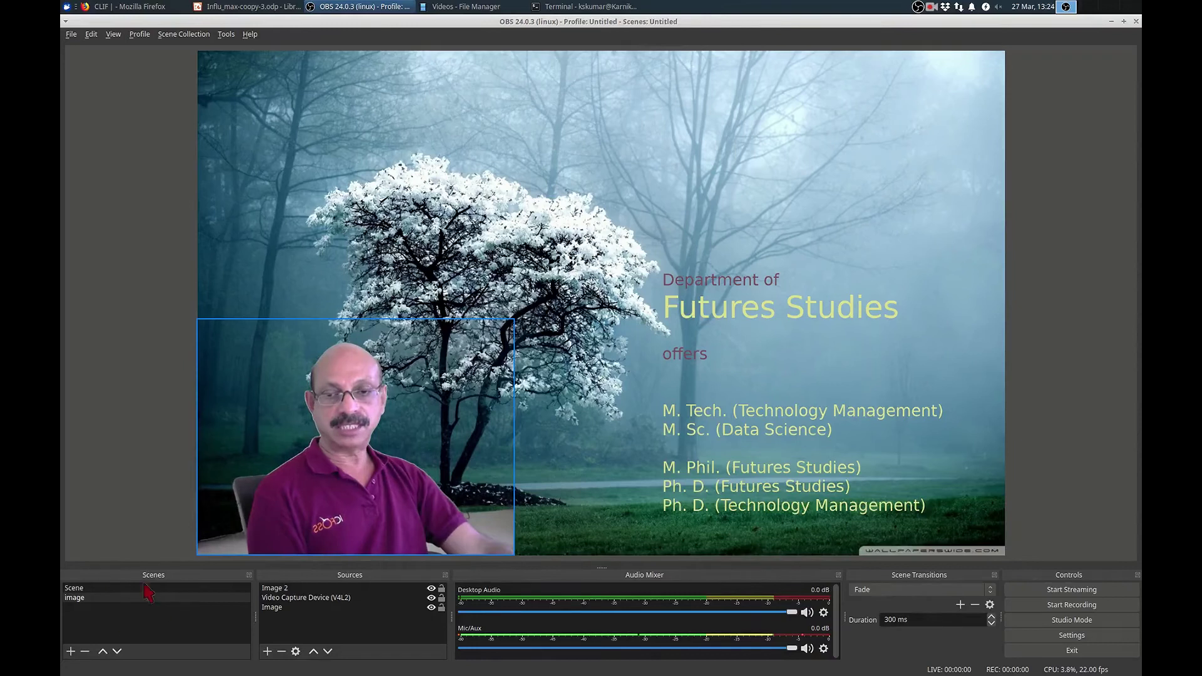
Add a new scene named ppt.
left_click(71, 652)
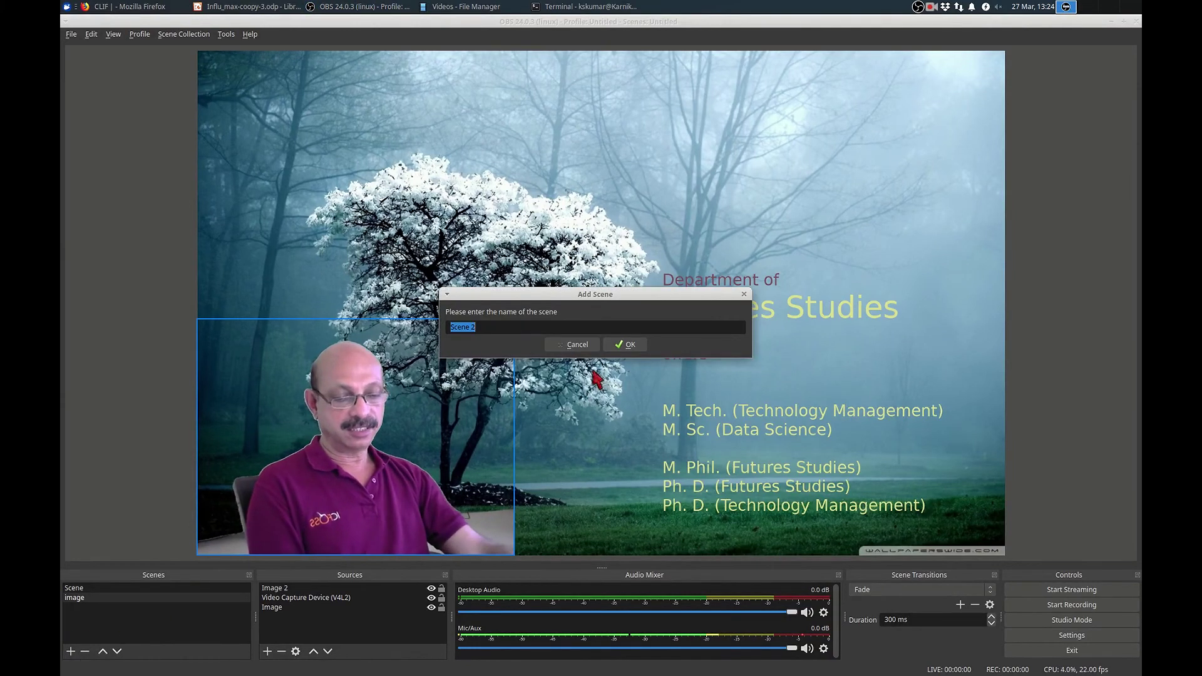
type("ppt")
key("Return")
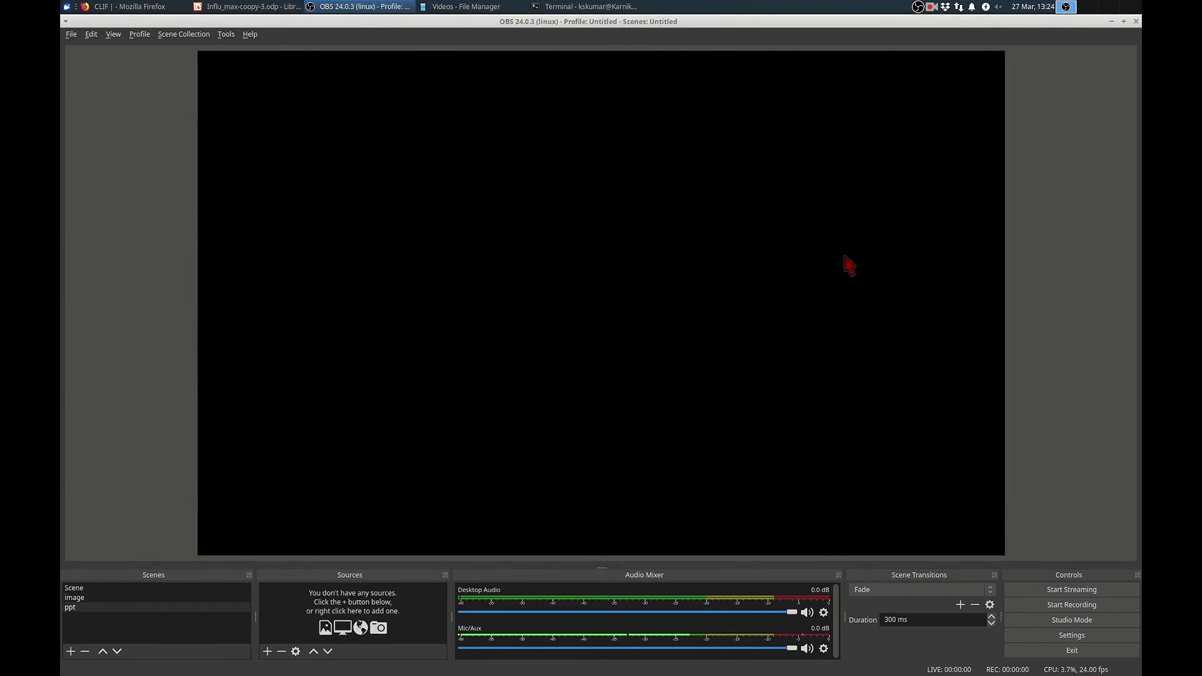
Add a Screen Capture (XSHM) source to the ppt scene, capturing Screen 0 with the cursor included.
left_click(268, 651)
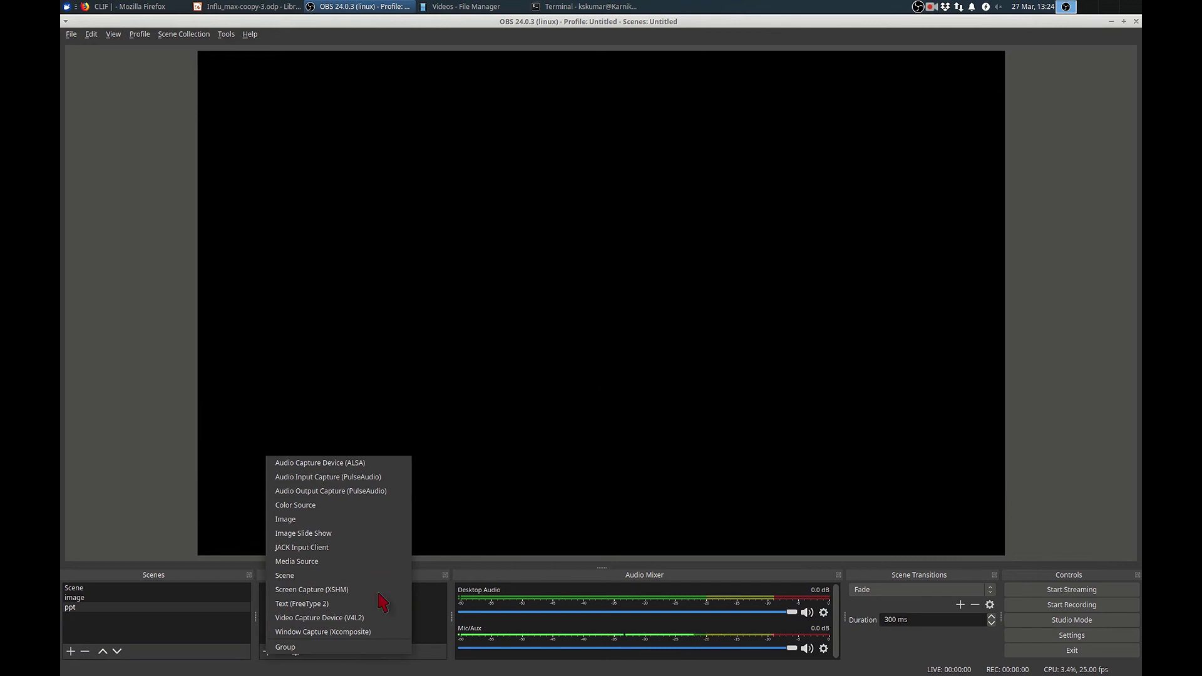
left_click(322, 590)
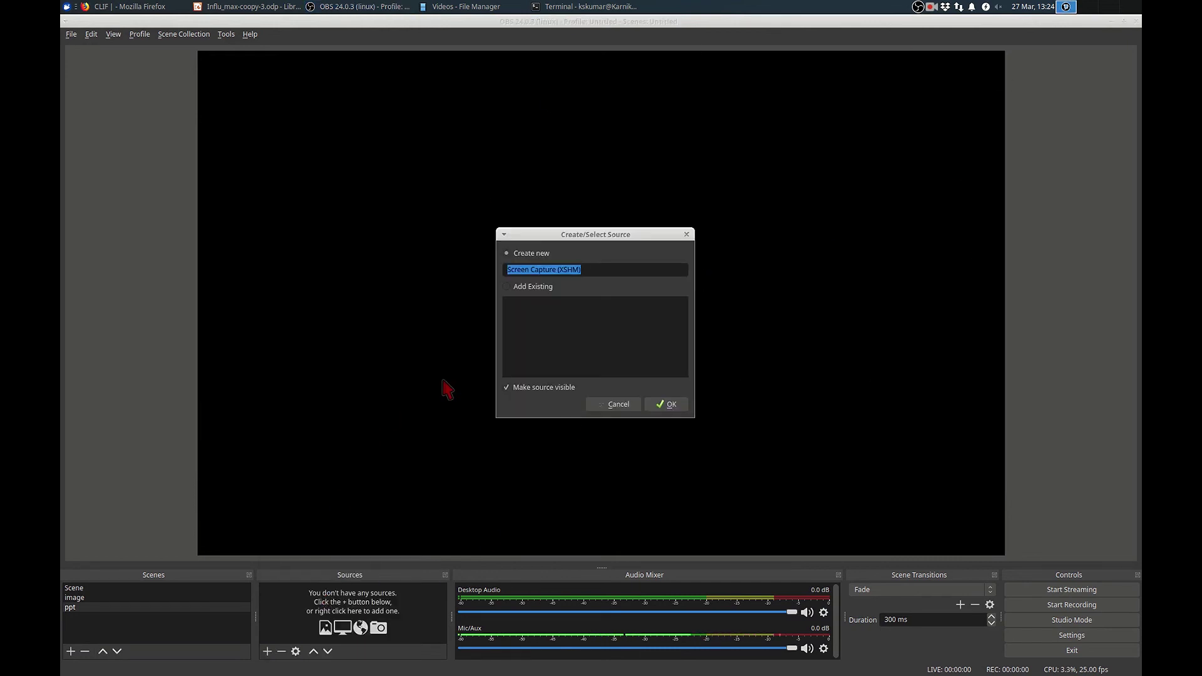
left_click(682, 408)
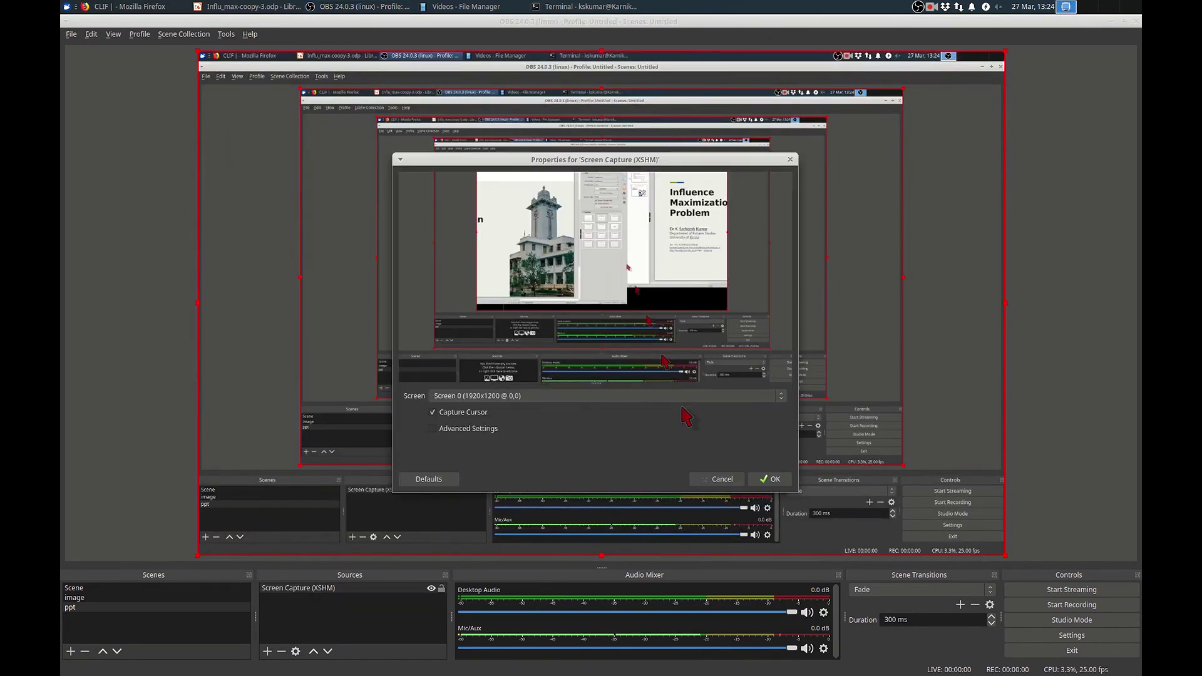
left_click(772, 479)
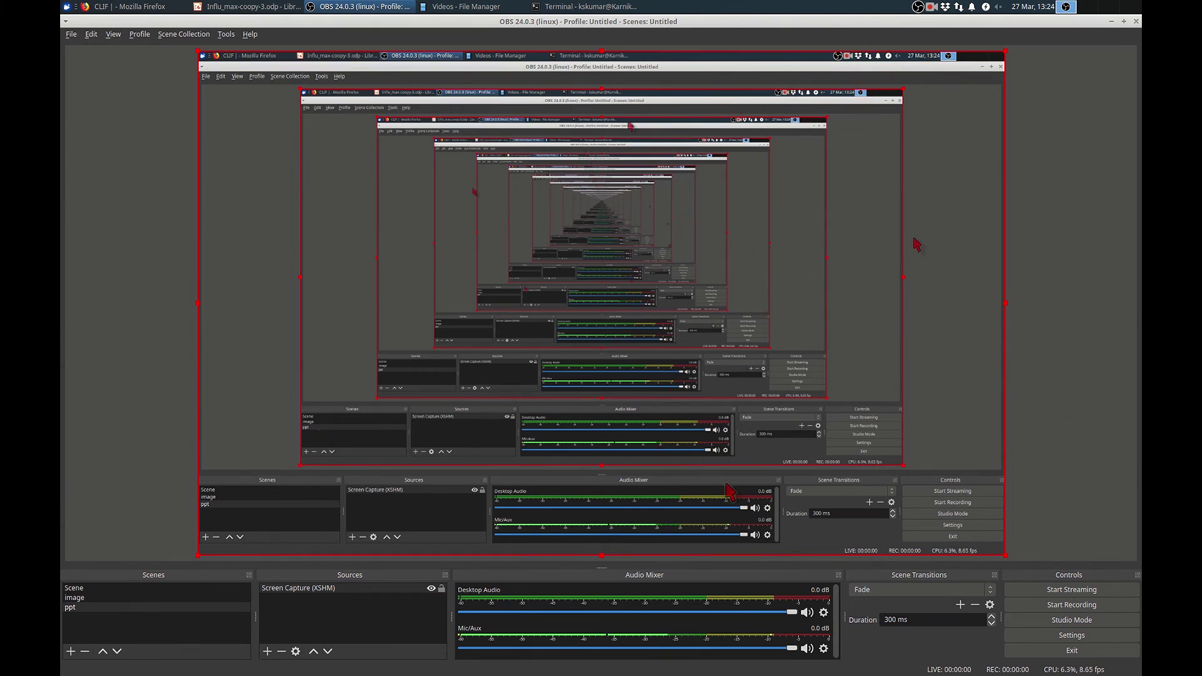
Add the existing Video Capture Device (V4L2) source to the ppt scene and place the webcam image in the canvas's lower-right corner.
left_click(267, 651)
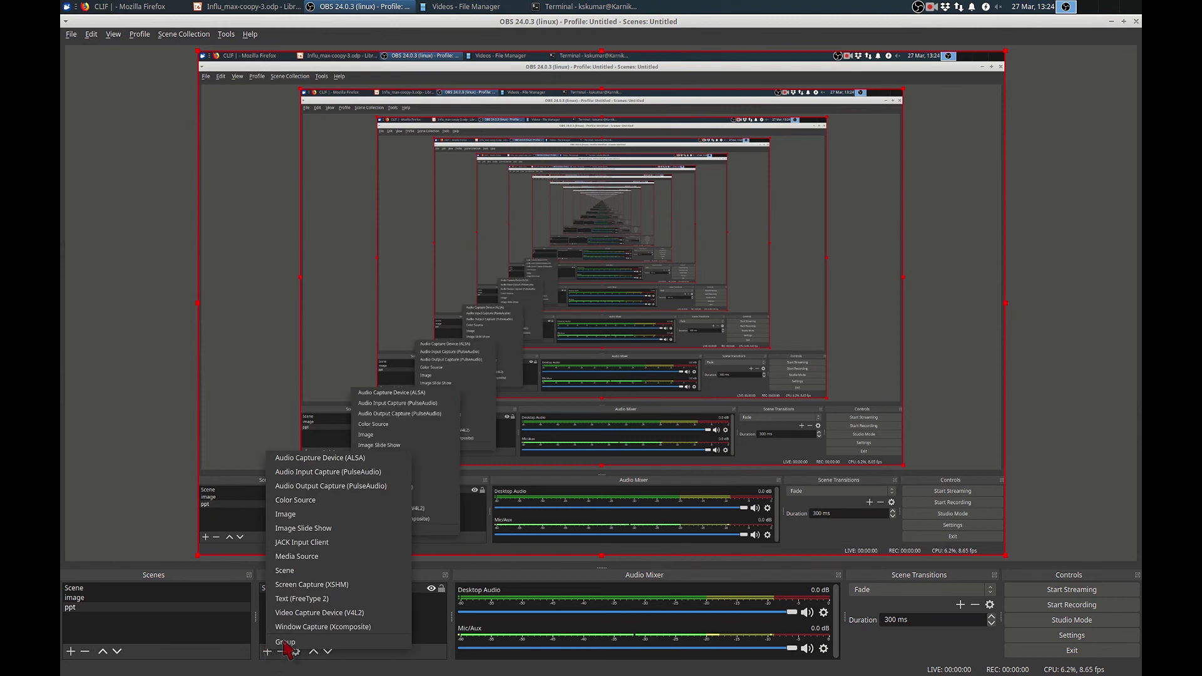
left_click(307, 613)
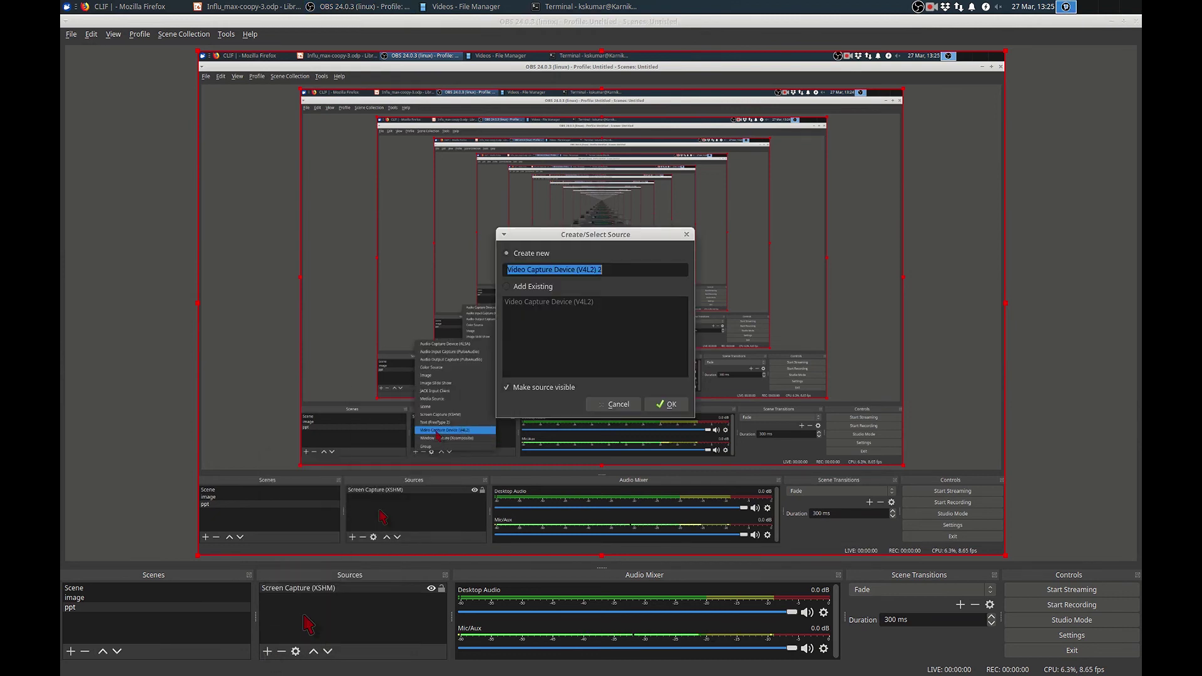
left_click(531, 297)
left_click(548, 301)
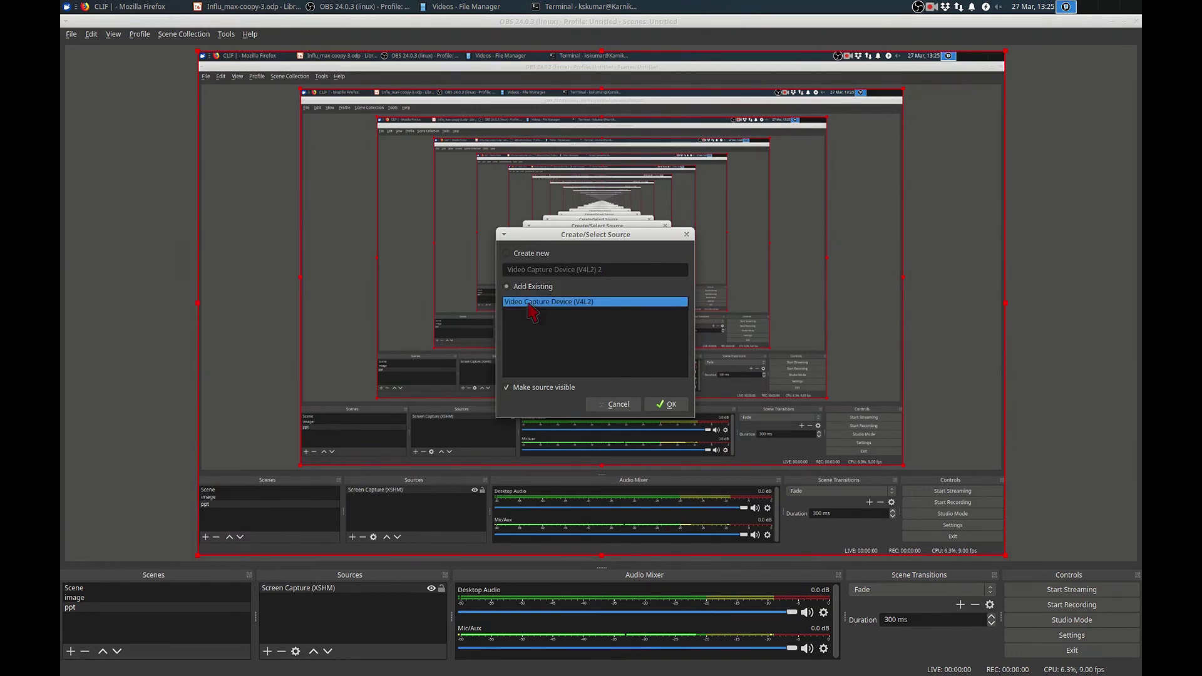
left_click(668, 405)
left_click_drag(330, 184, 876, 487)
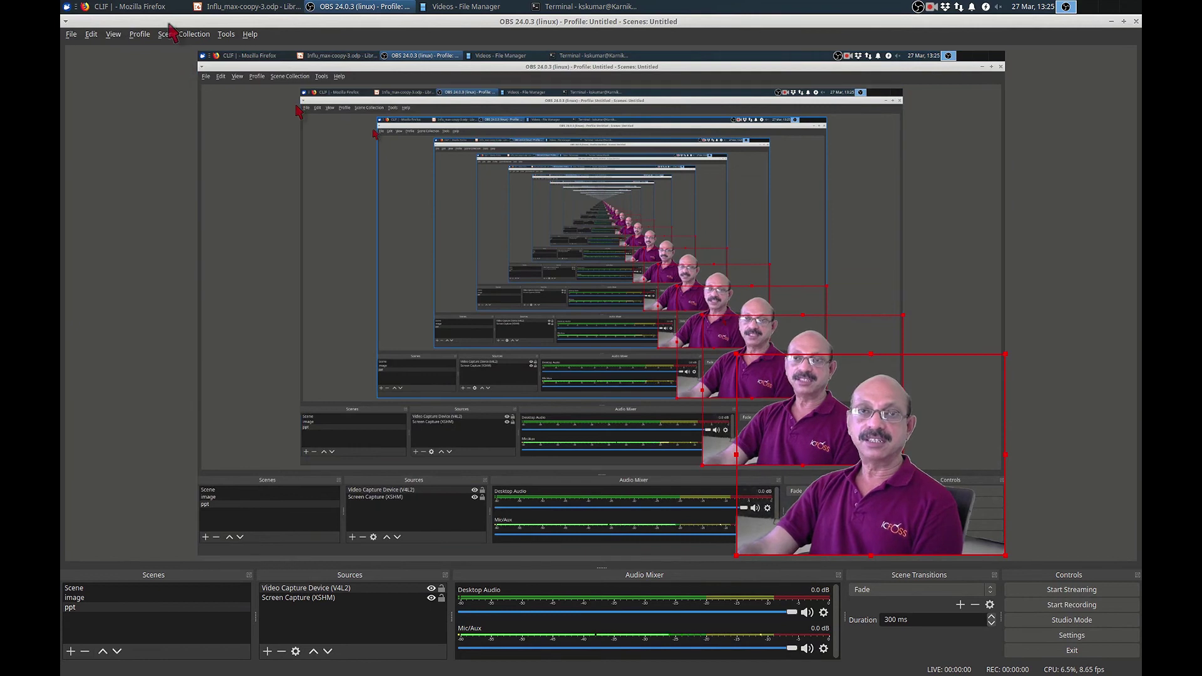
Switch to the Influ_max-coopy-3.odp presentation in LibreOffice Impress, run its slide show from the first slide, and end it.
left_click(241, 9)
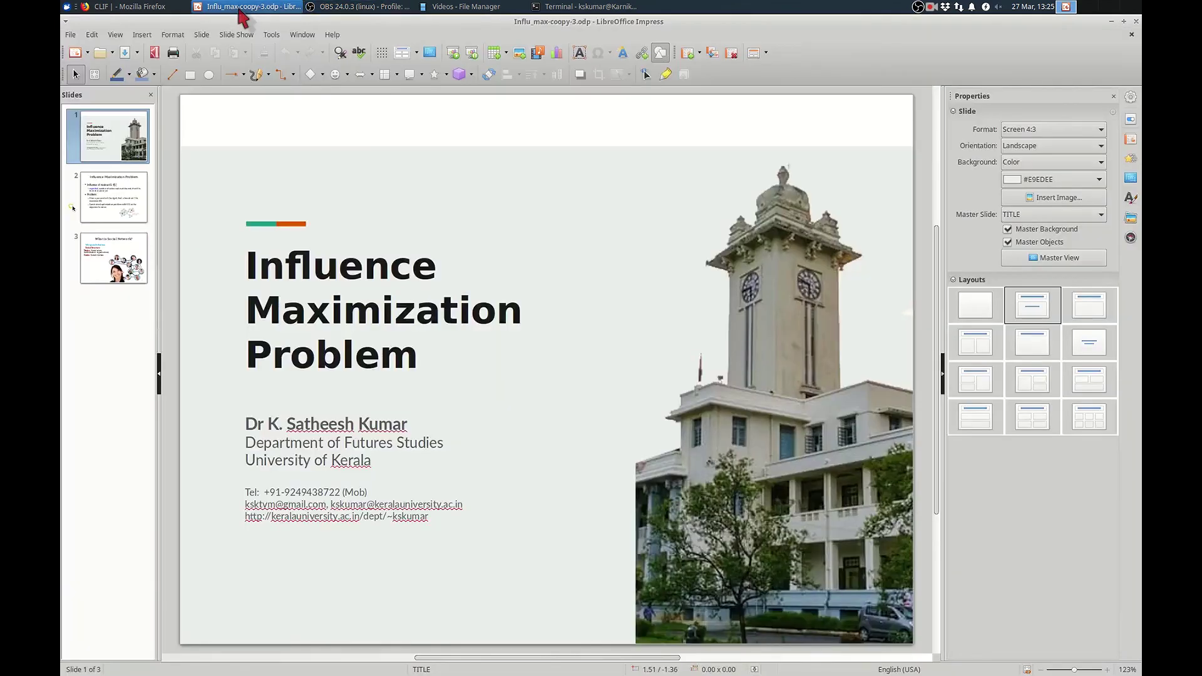
left_click(237, 34)
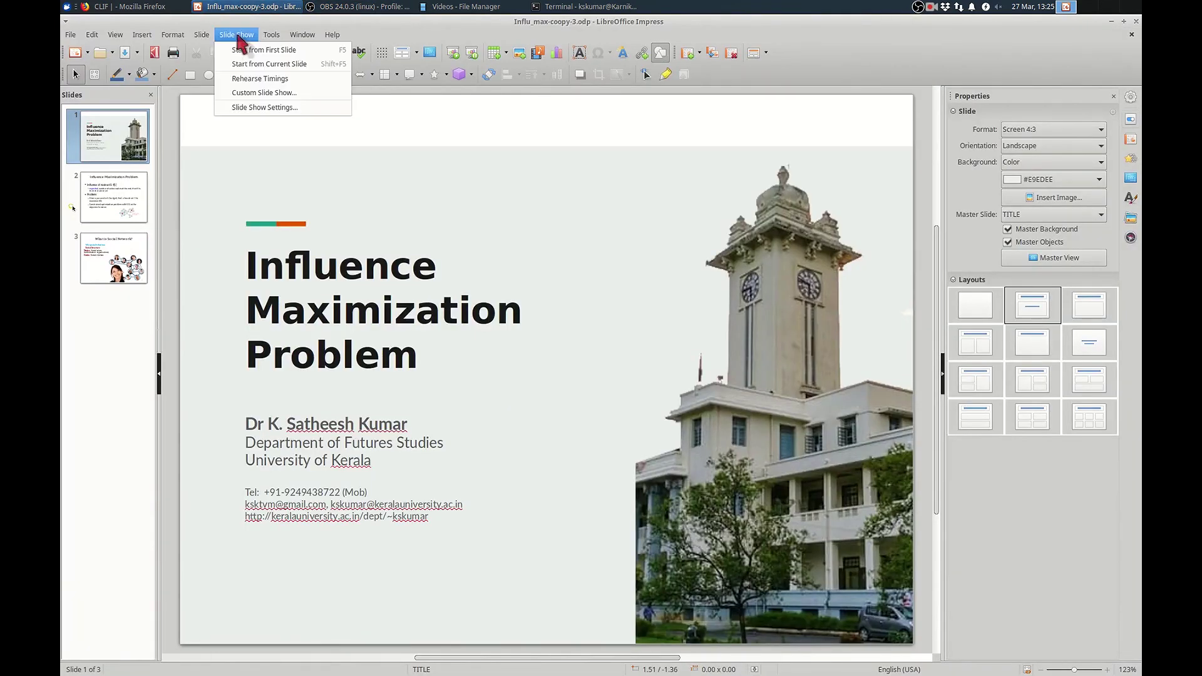
left_click(259, 51)
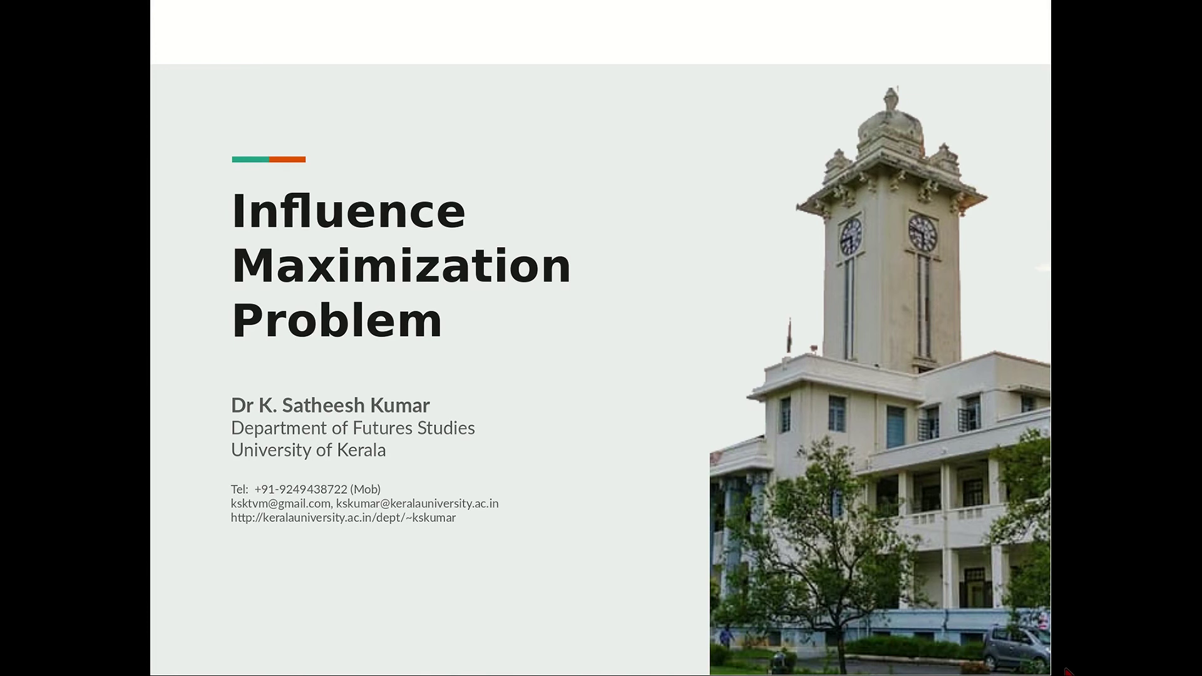
key("Escape")
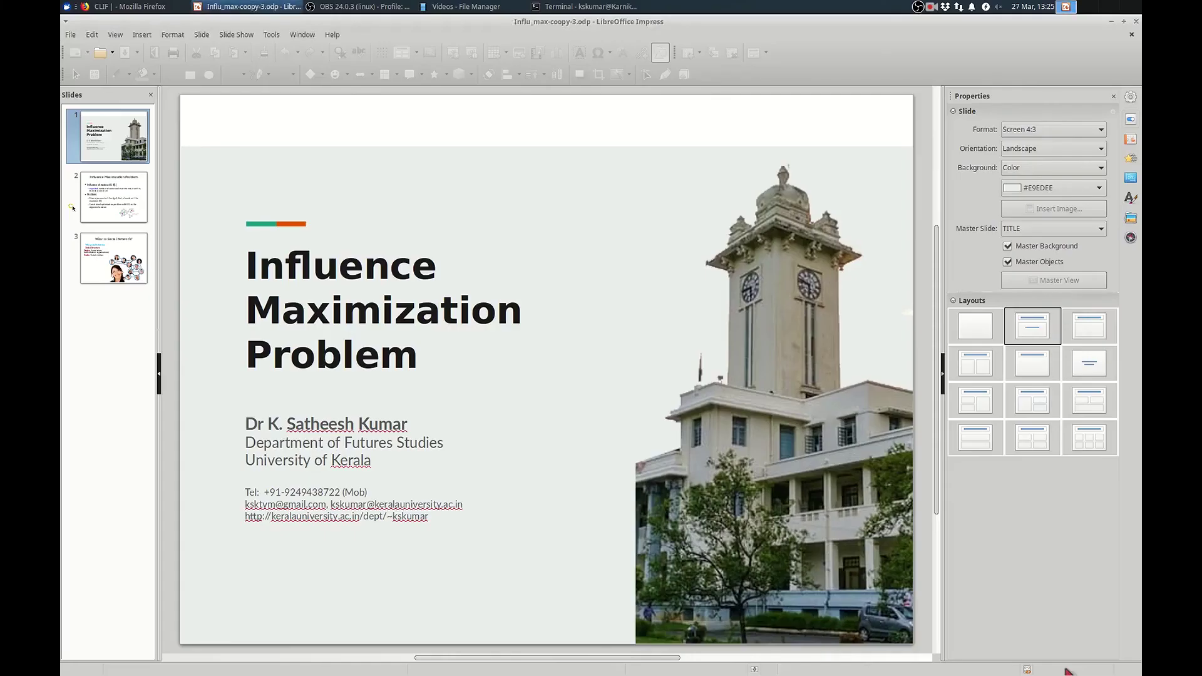
Return to OBS and turn on Studio Mode with the image scene in the preview.
left_click(394, 7)
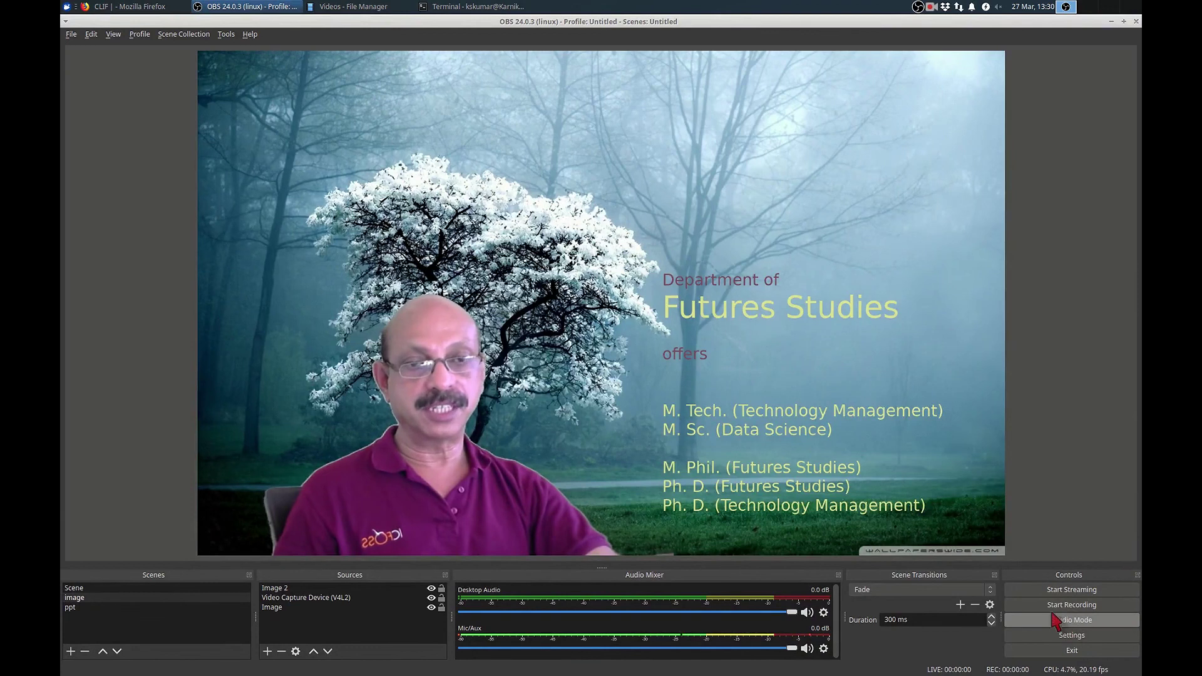
left_click(1069, 622)
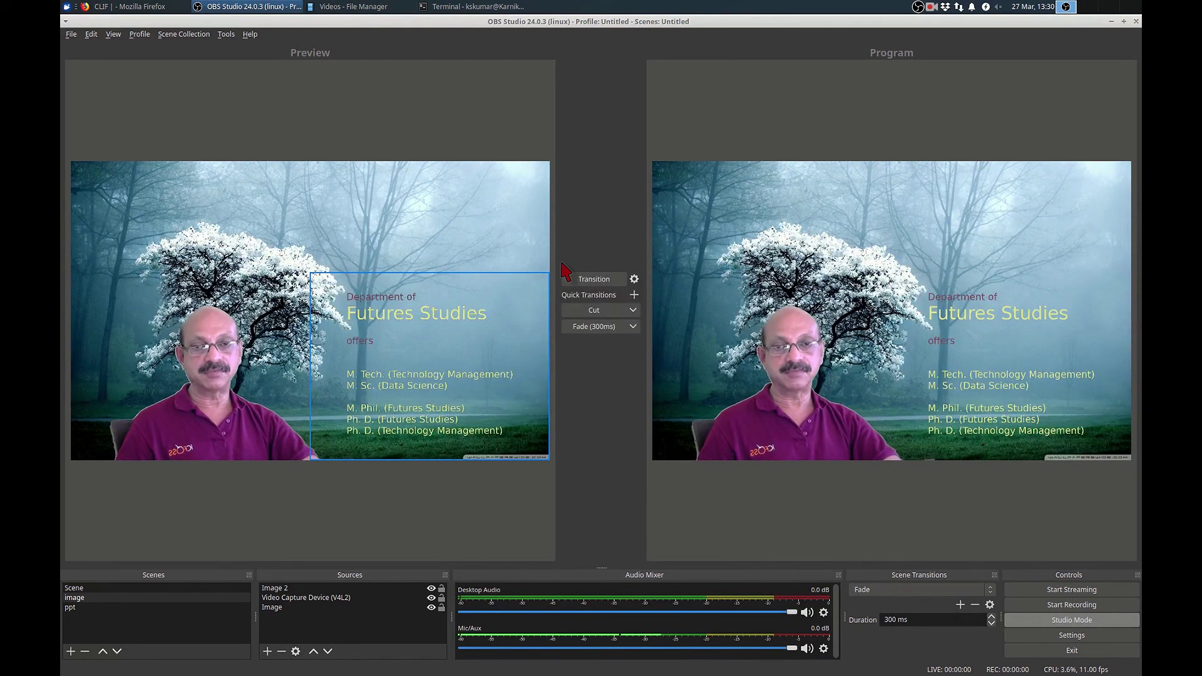
left_click(499, 266)
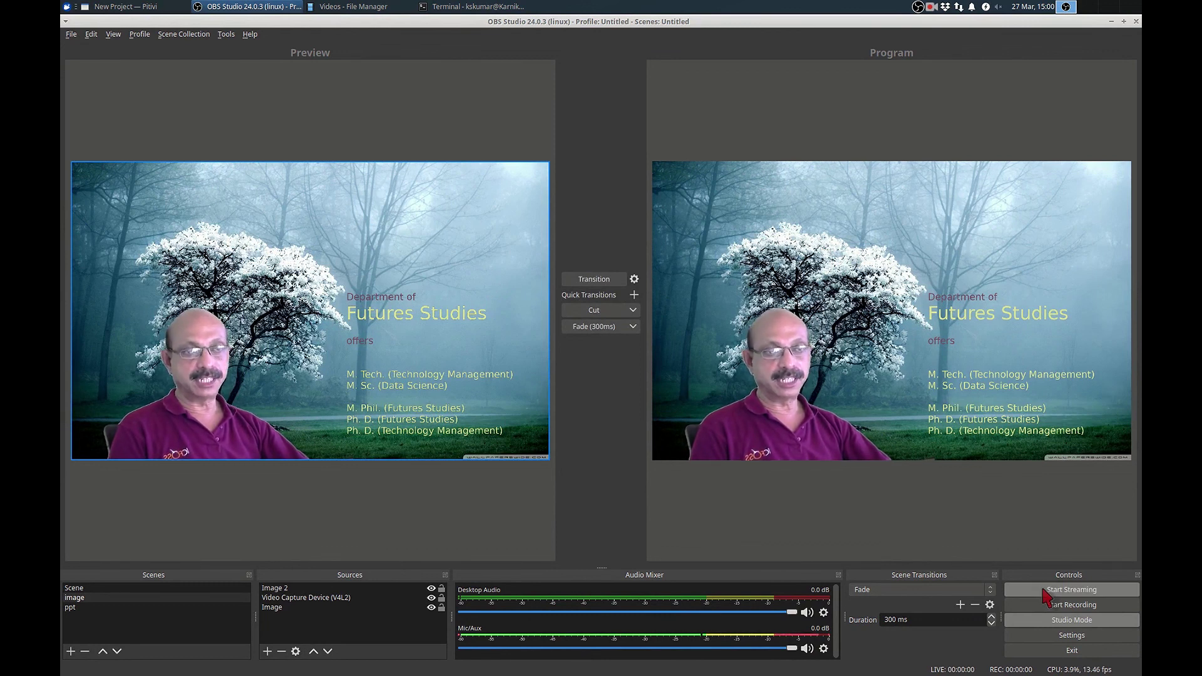
Examine the service, server and stream key options in the Stream settings, and leave without making changes.
left_click(1086, 637)
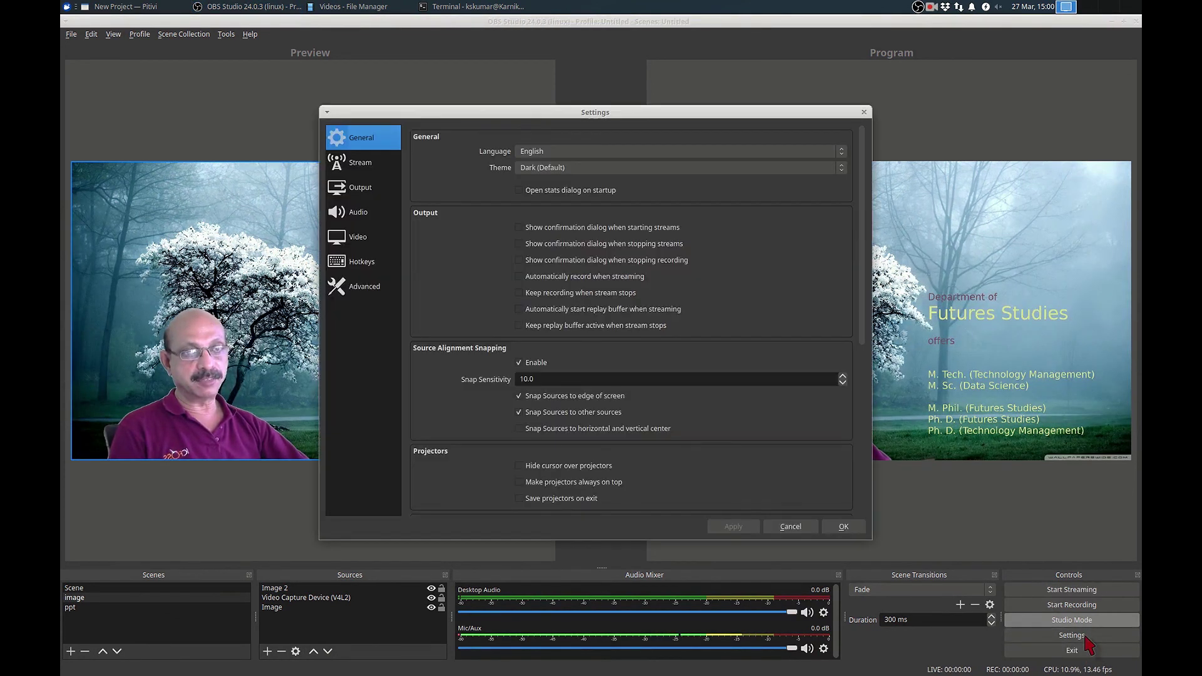
left_click(359, 164)
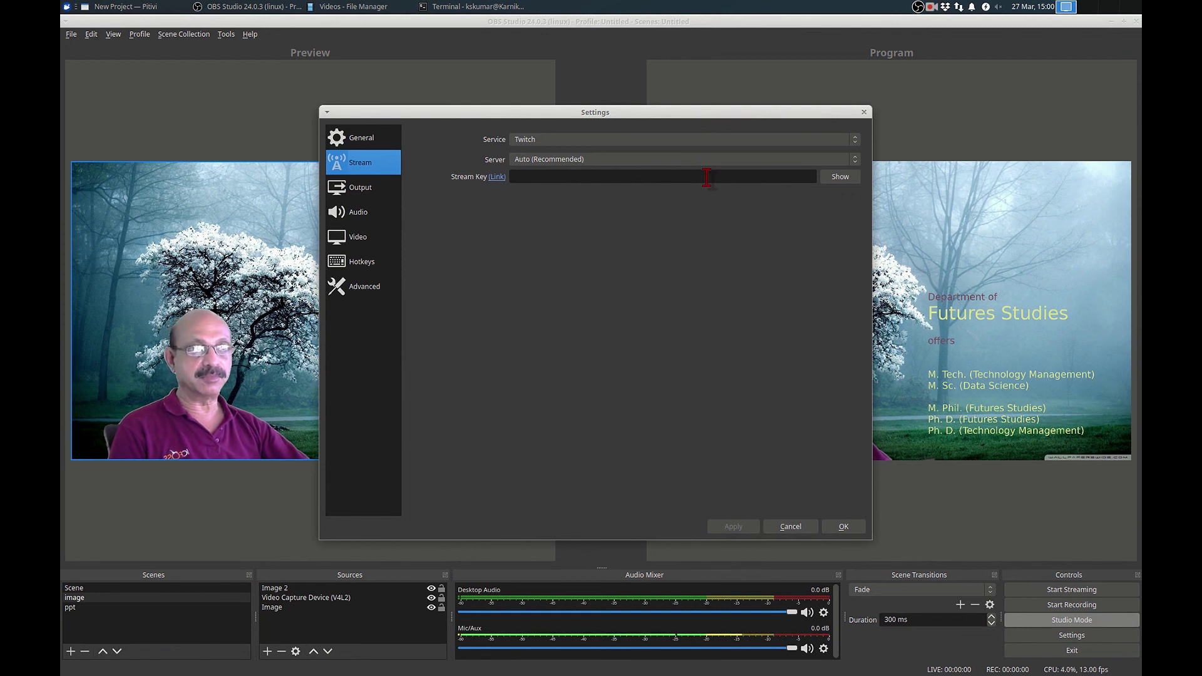
left_click(795, 528)
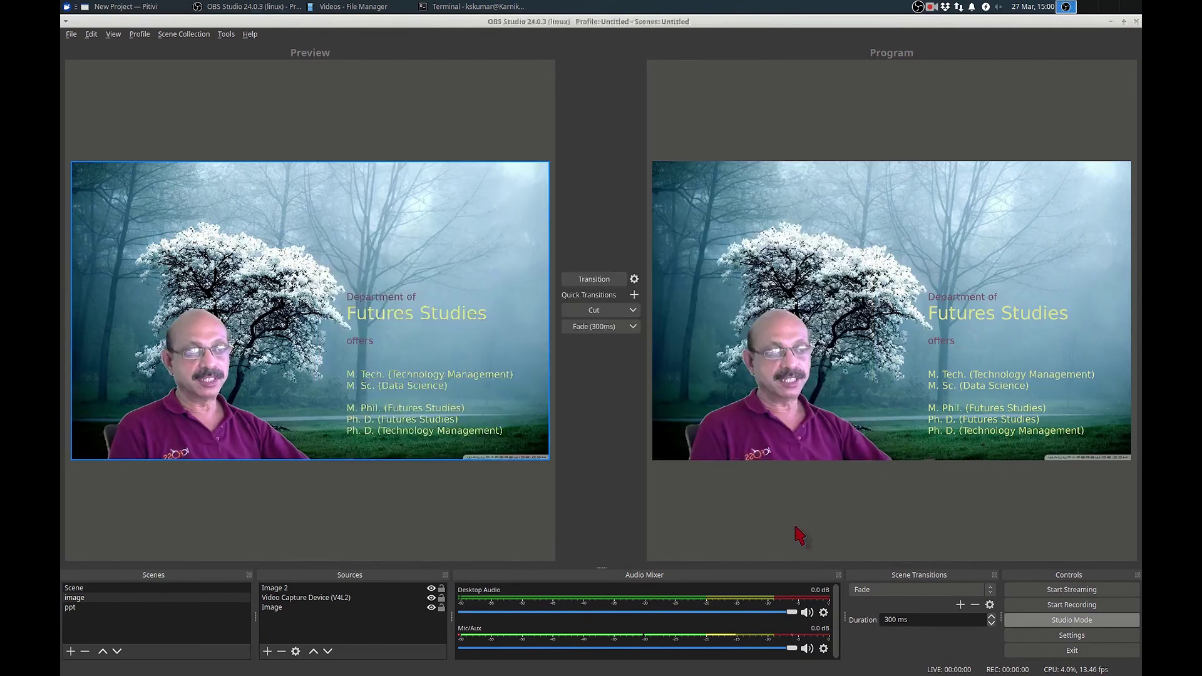